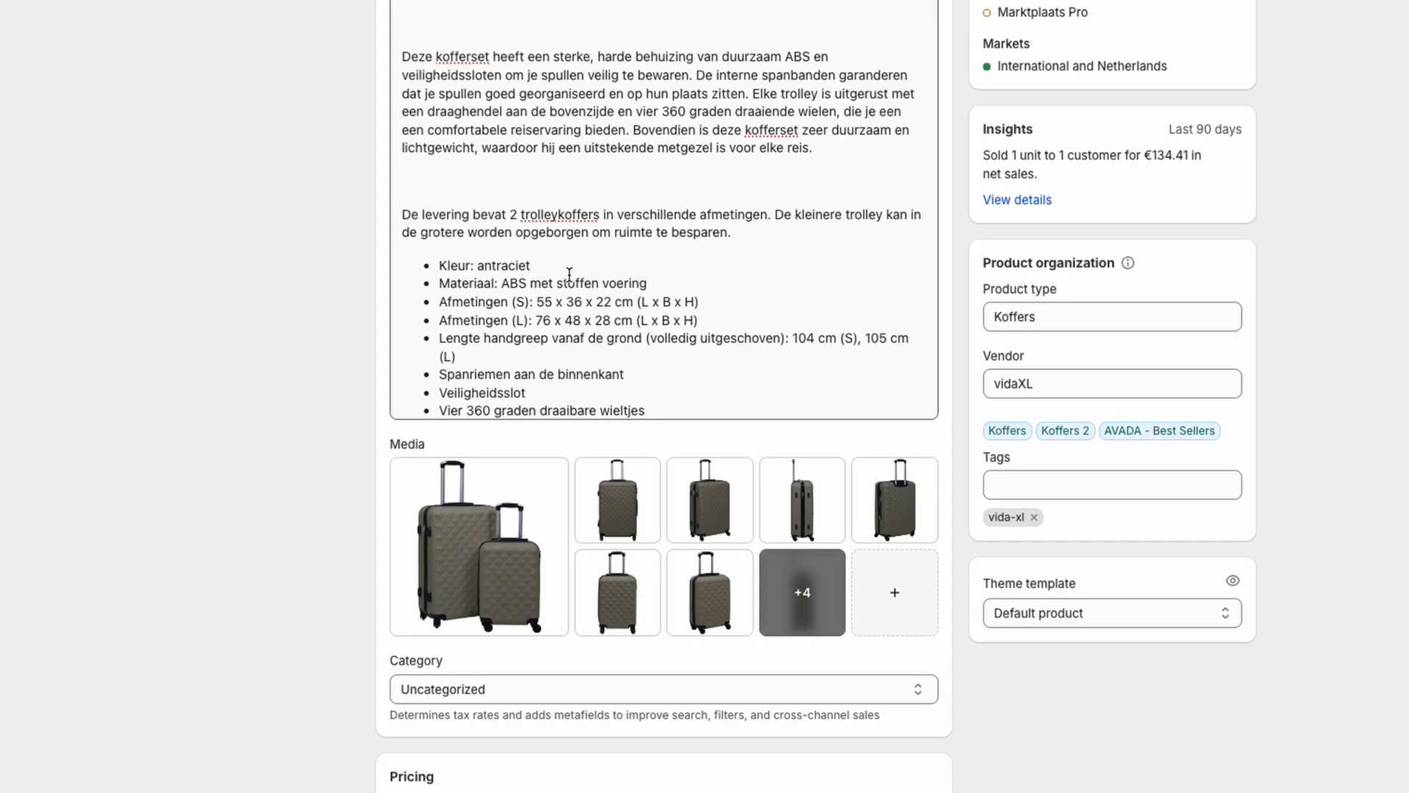
Open the suitcase product's search engine listing for editing.
{"action": "scroll", "coordinate": [588, 220], "scroll_direction": "down", "scroll_amount": 1}
{"action": "scroll", "coordinate": [1111, 514], "scroll_direction": "down", "scroll_amount": 10}
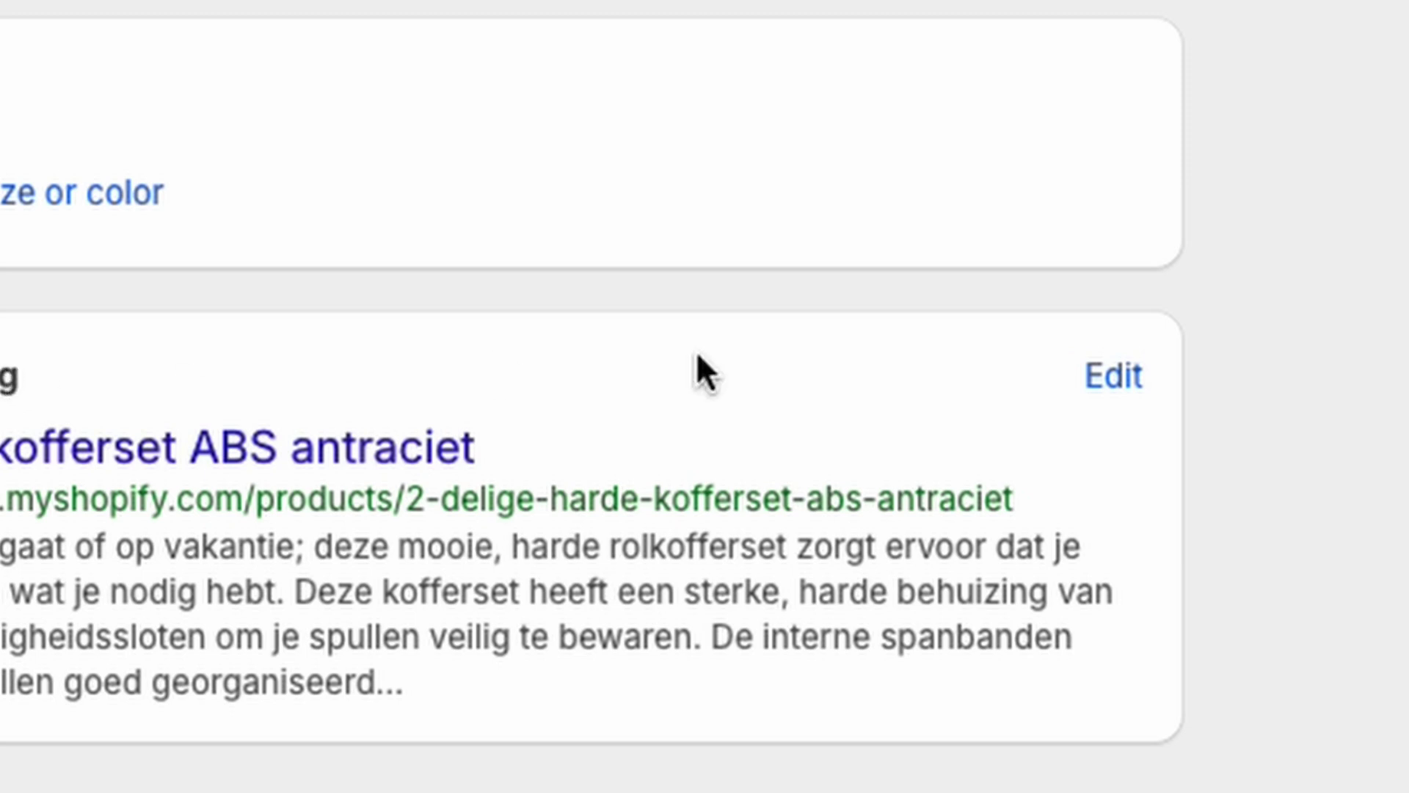
{"action": "left_click", "coordinate": [1117, 375]}
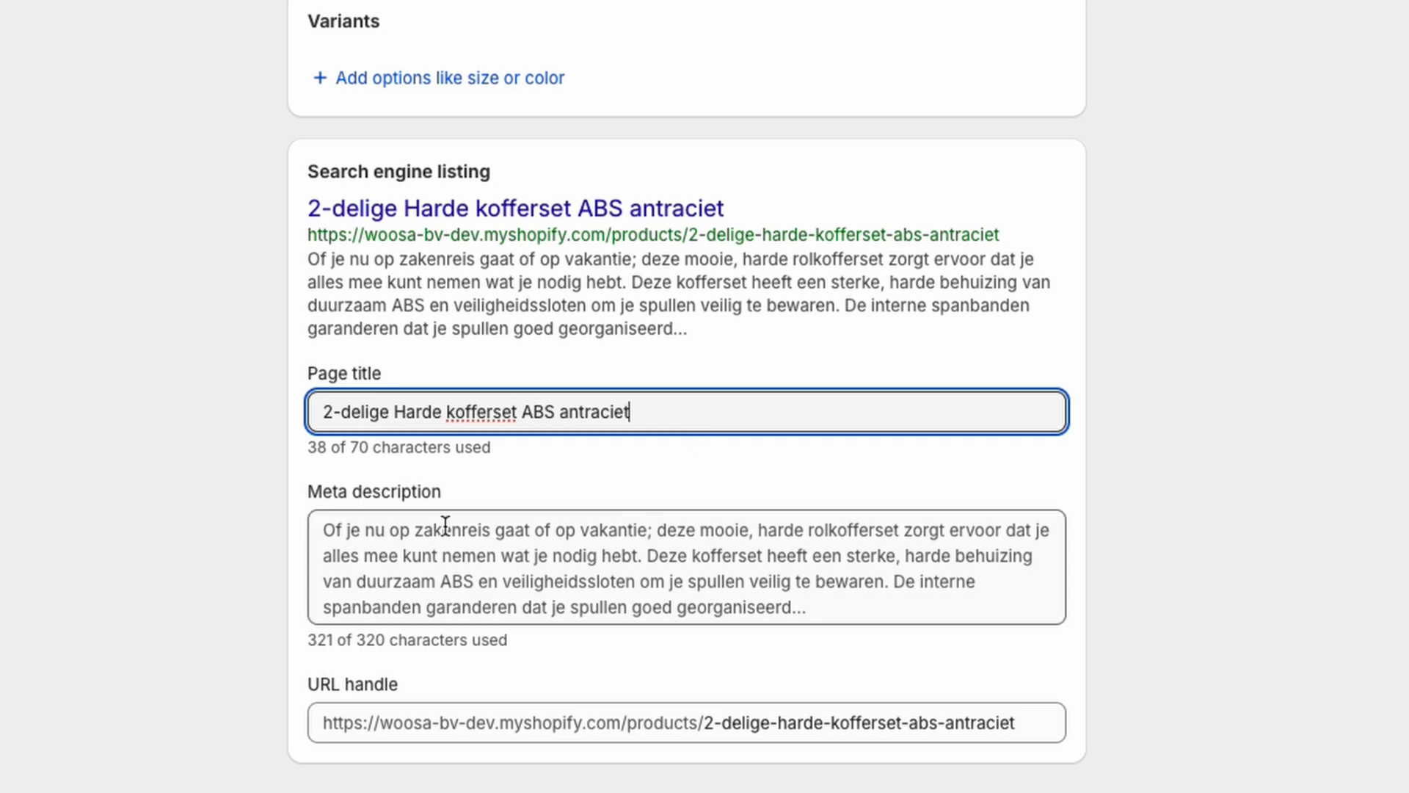
{"action": "left_click", "coordinate": [409, 528]}
{"action": "left_click", "coordinate": [1149, 512]}
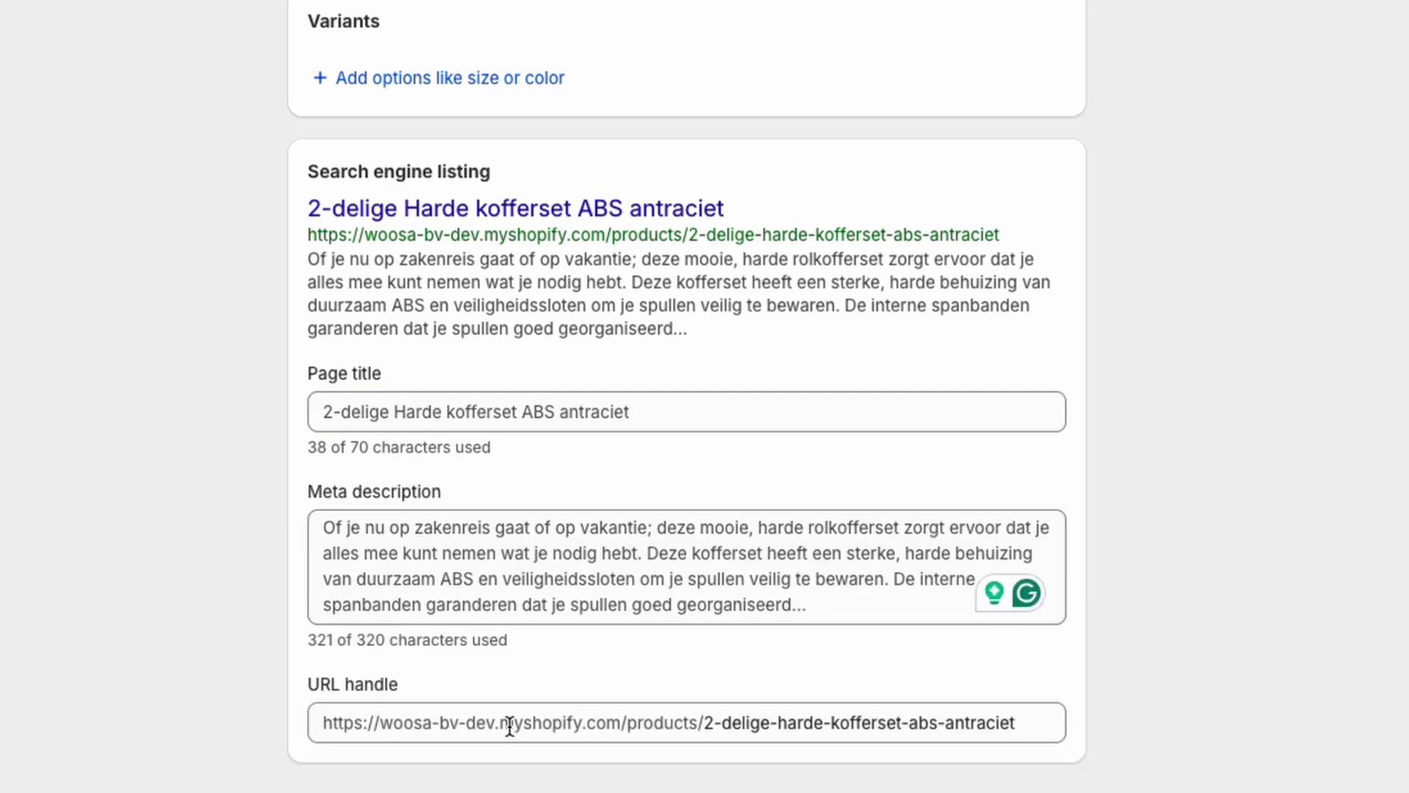
Replace the page title in the search engine listing with "Dining table".
{"action": "left_click", "coordinate": [518, 404]}
{"action": "key", "text": "ctrl+a"}
{"action": "type", "text": "Dingin"}
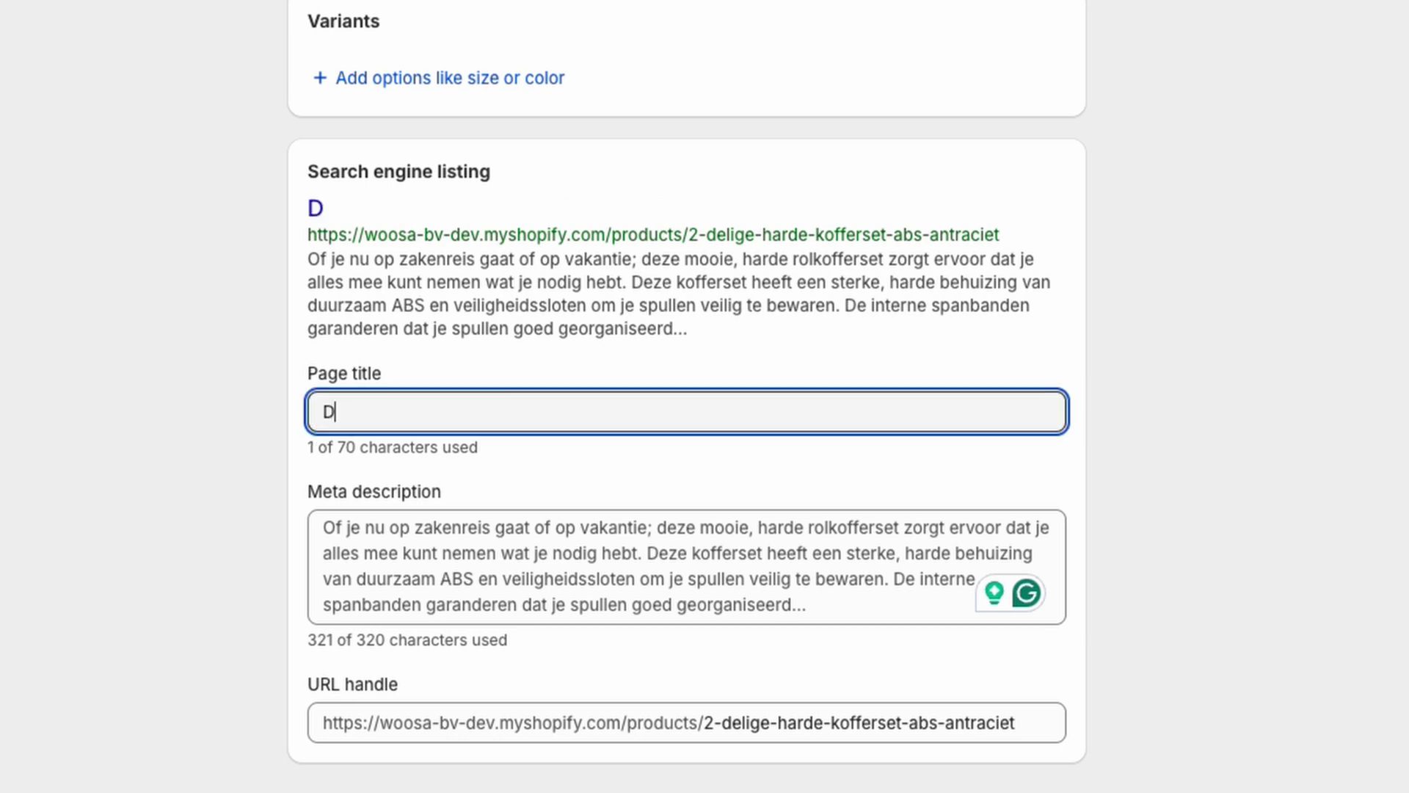
{"action": "key", "text": "BackSpace"}
{"action": "key", "text": "BackSpace"}
{"action": "key", "text": "BackSpace"}
{"action": "type", "text": "ing table"}
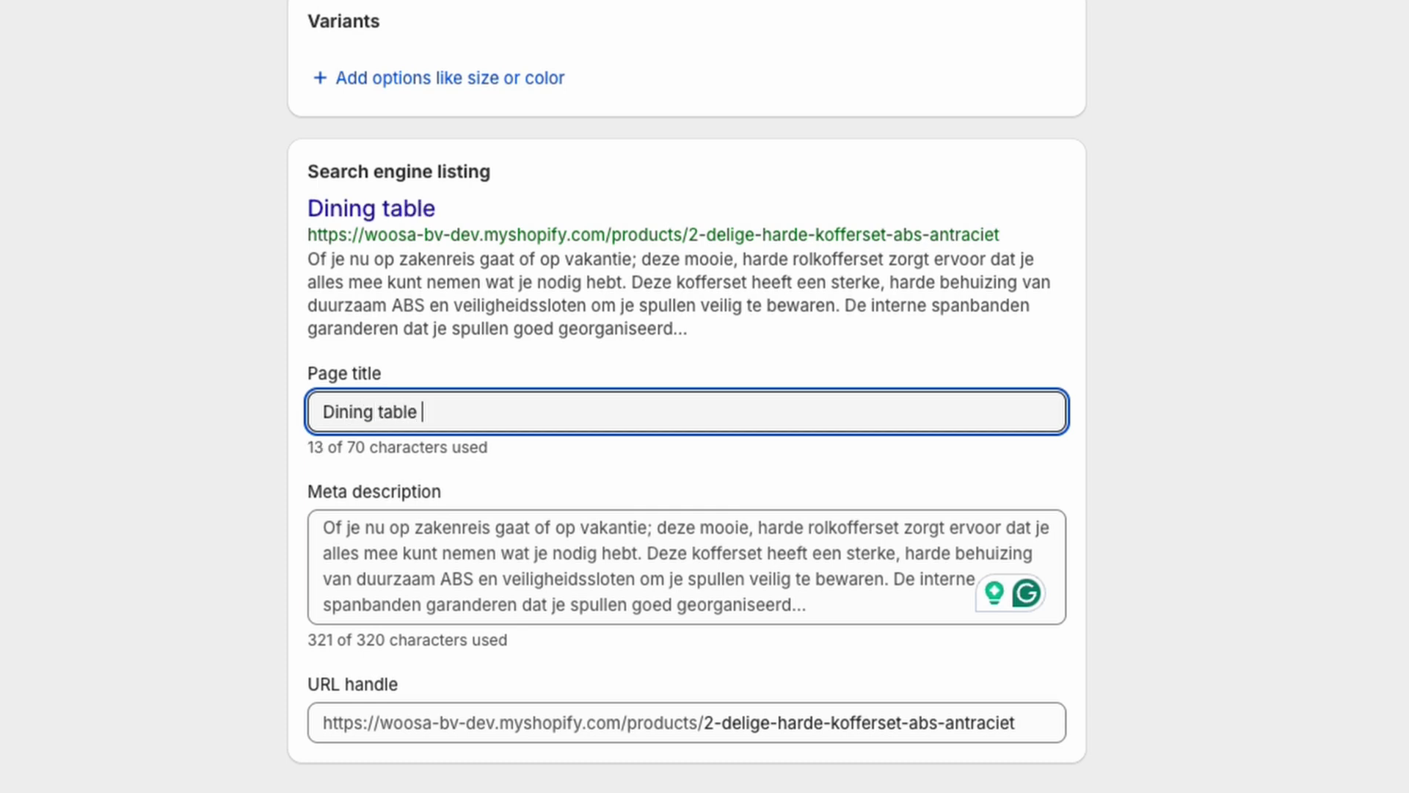
Replace the whole meta description of the search engine listing with "Dining table".
{"action": "left_click", "coordinate": [514, 558]}
{"action": "key", "text": "ctrl+a"}
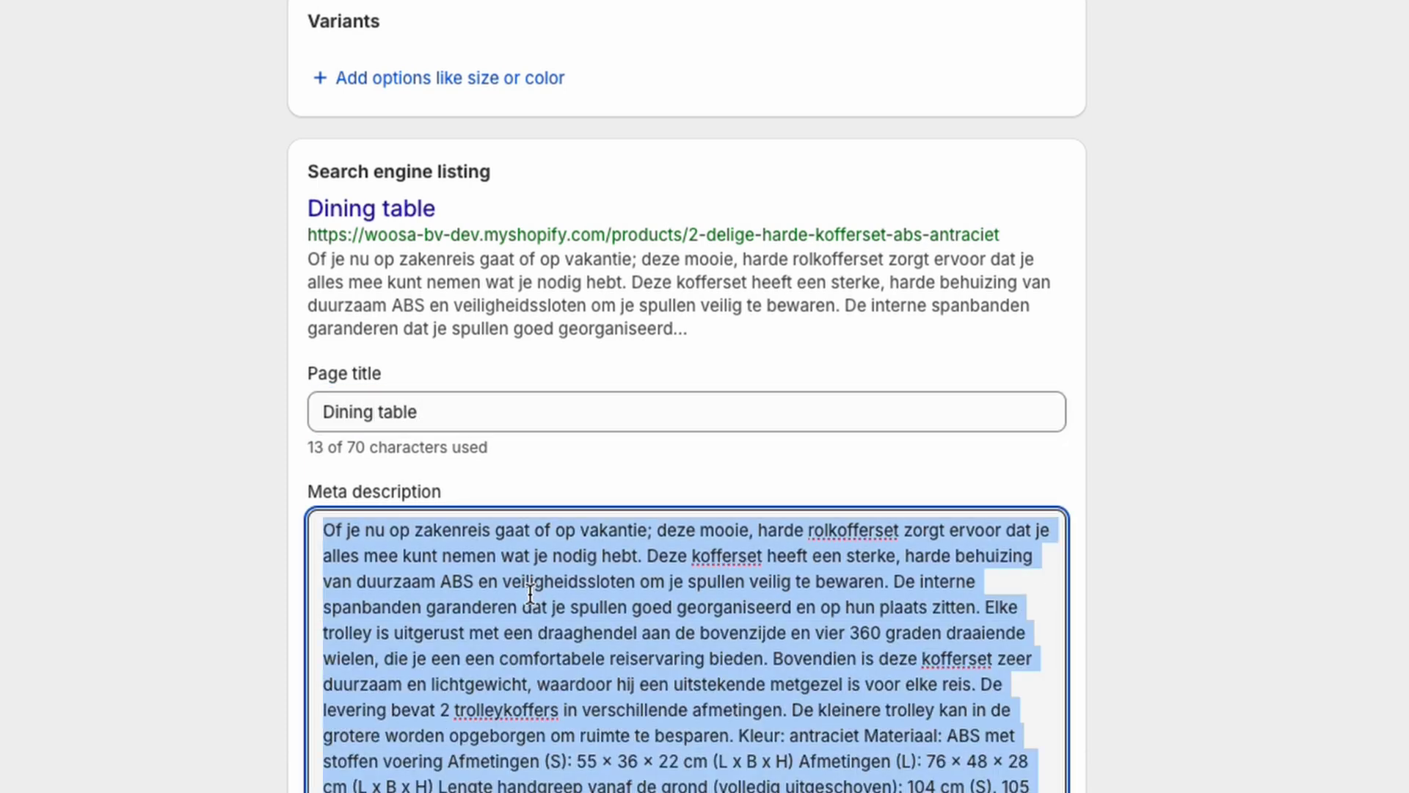
{"action": "type", "text": "Dining table"}
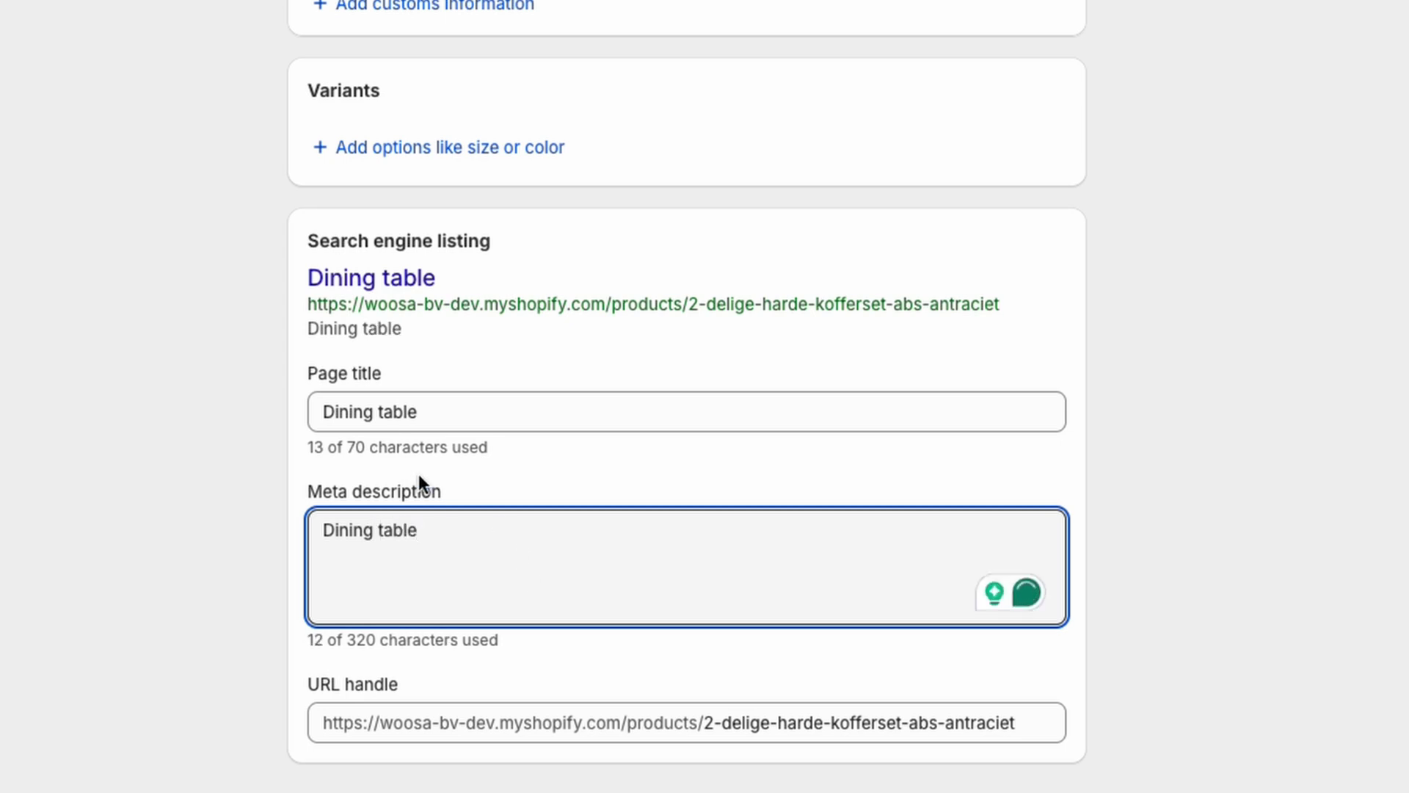
Check the character limits for the page title and the meta description.
{"action": "left_click_drag", "start_coordinate": [303, 449], "coordinate": [487, 447]}
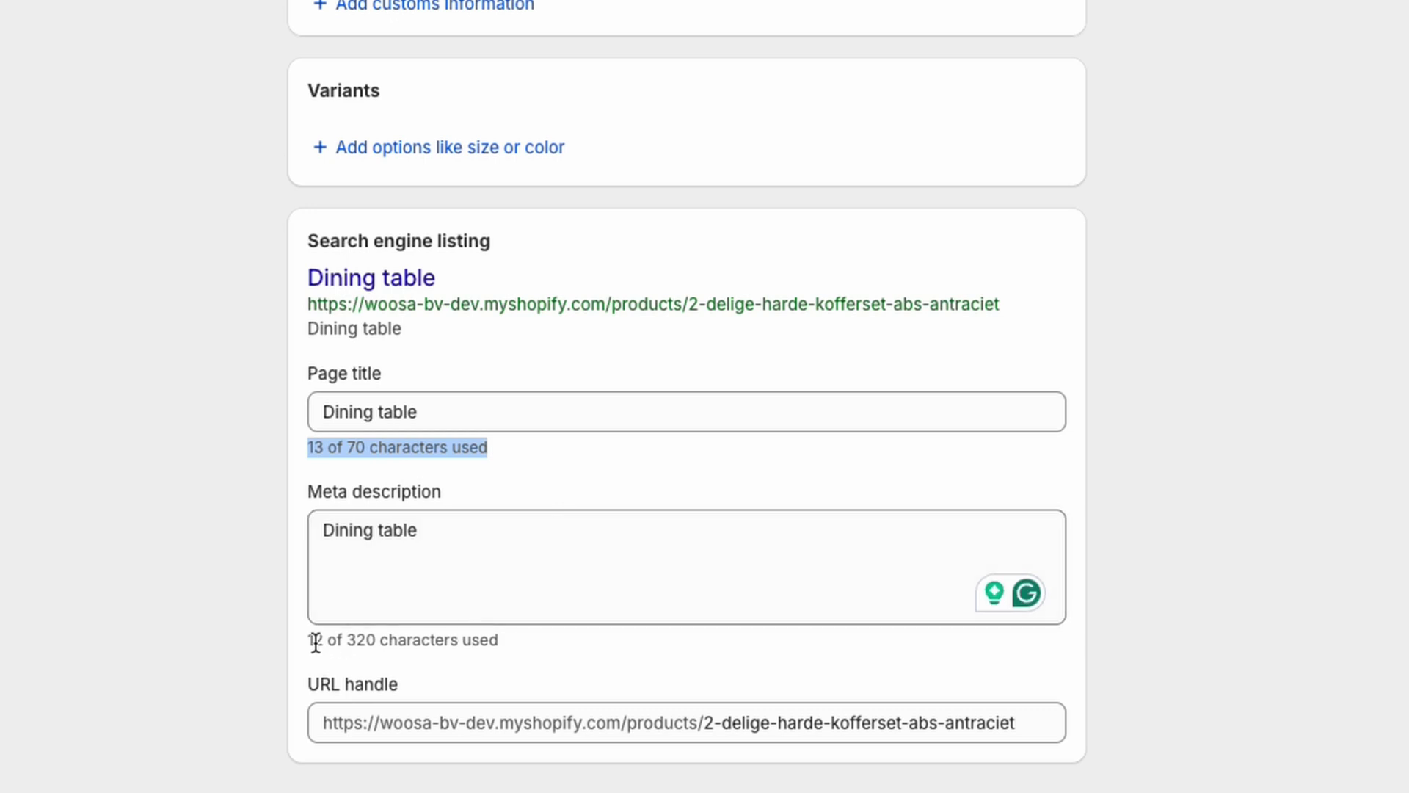
{"action": "left_click_drag", "start_coordinate": [316, 643], "coordinate": [497, 642]}
{"action": "left_click", "coordinate": [557, 532]}
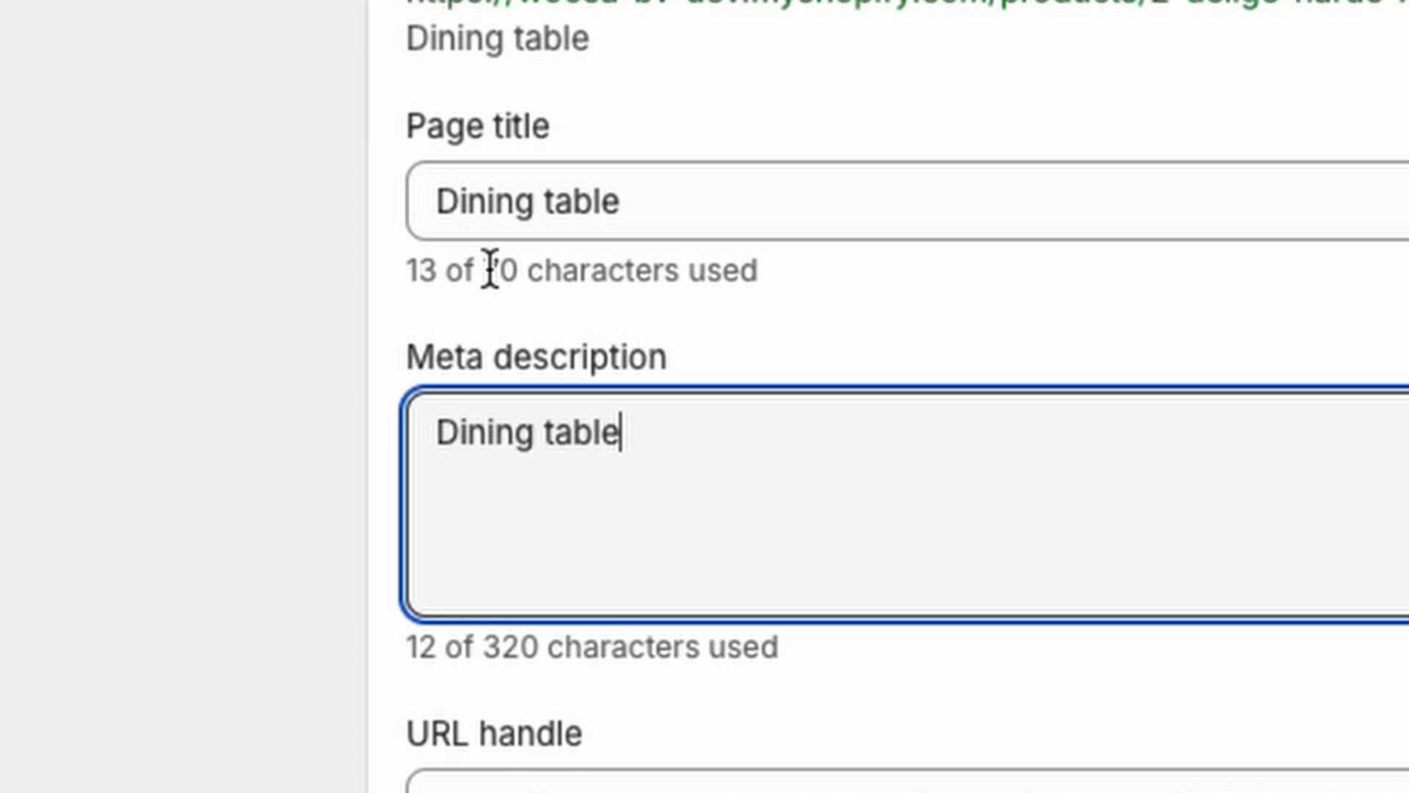
{"action": "left_click_drag", "start_coordinate": [348, 446], "coordinate": [366, 444]}
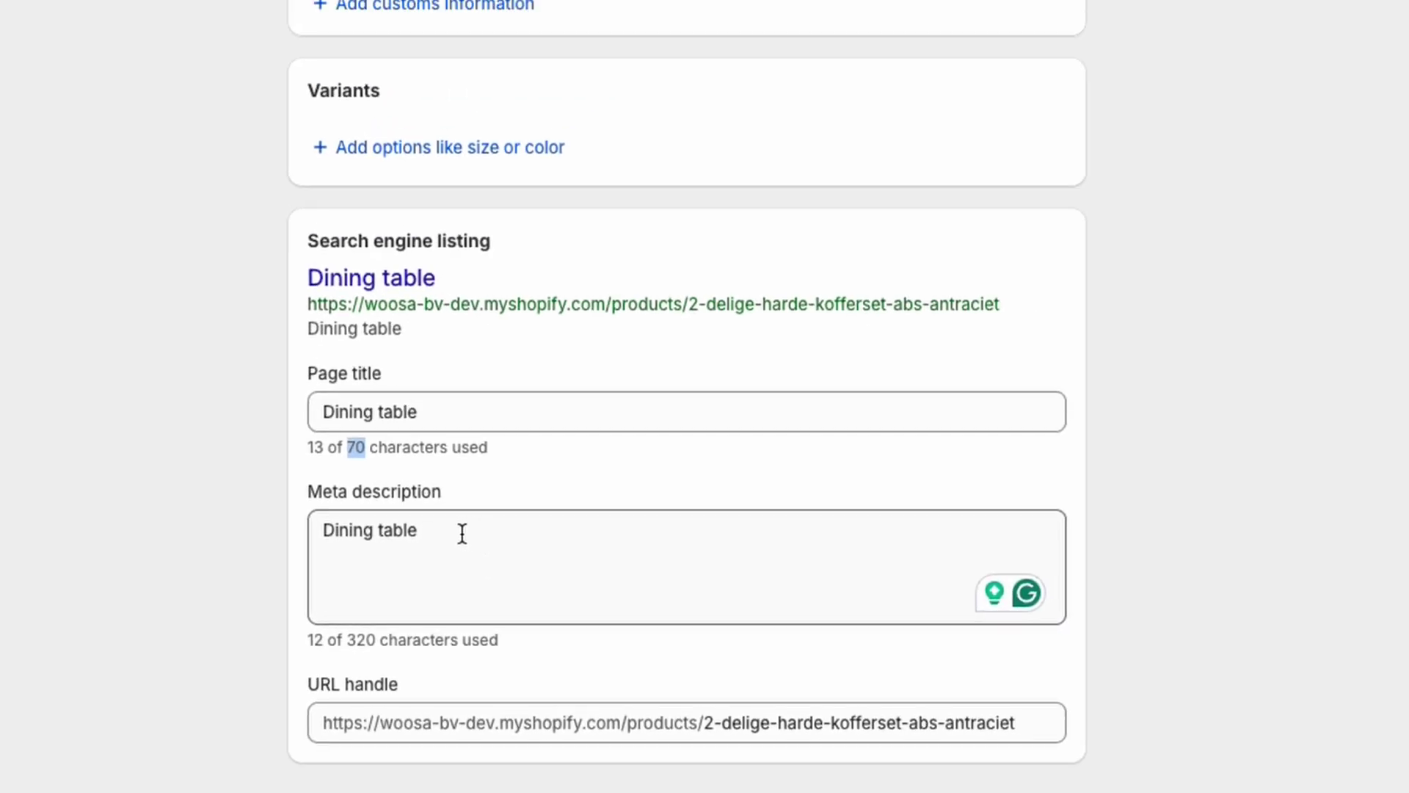
{"action": "left_click", "coordinate": [462, 534]}
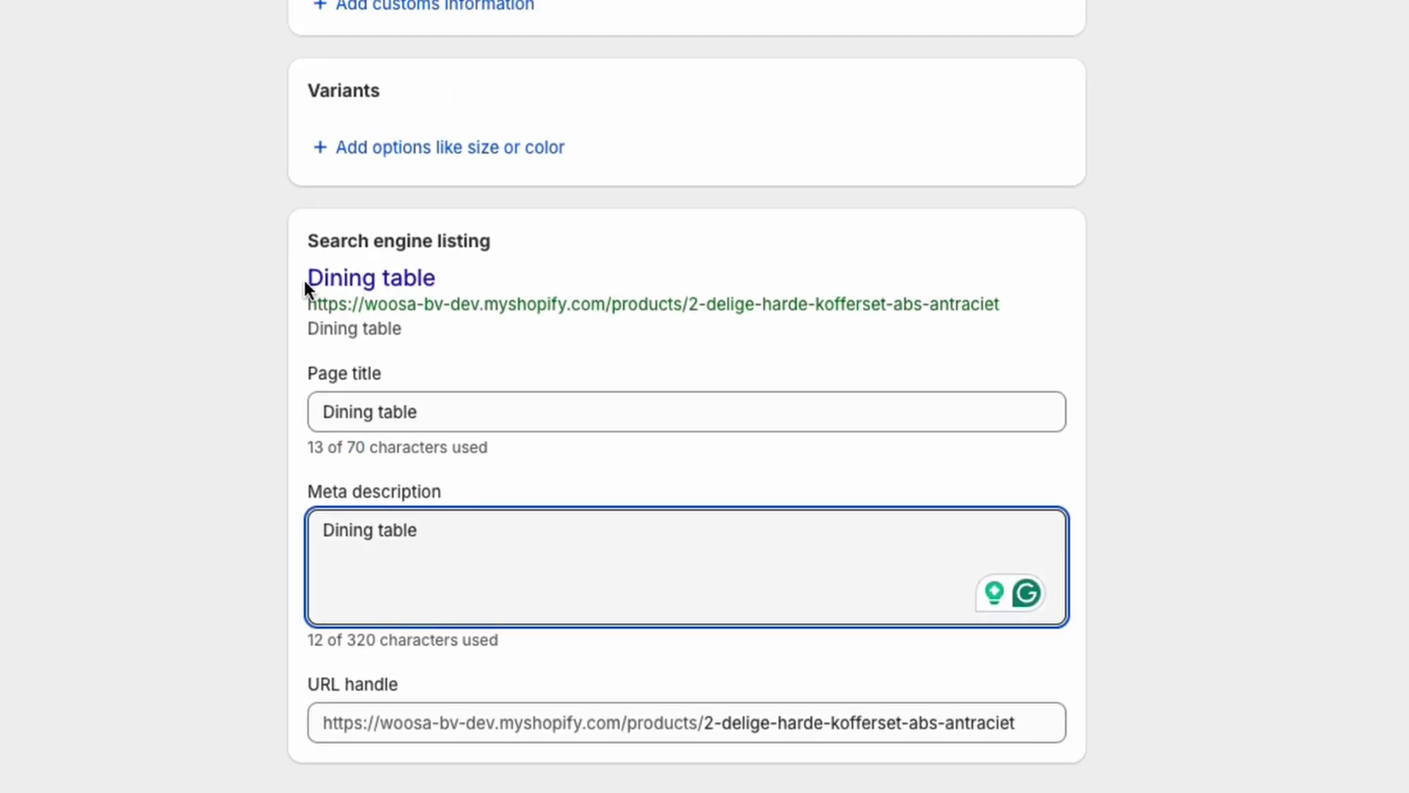
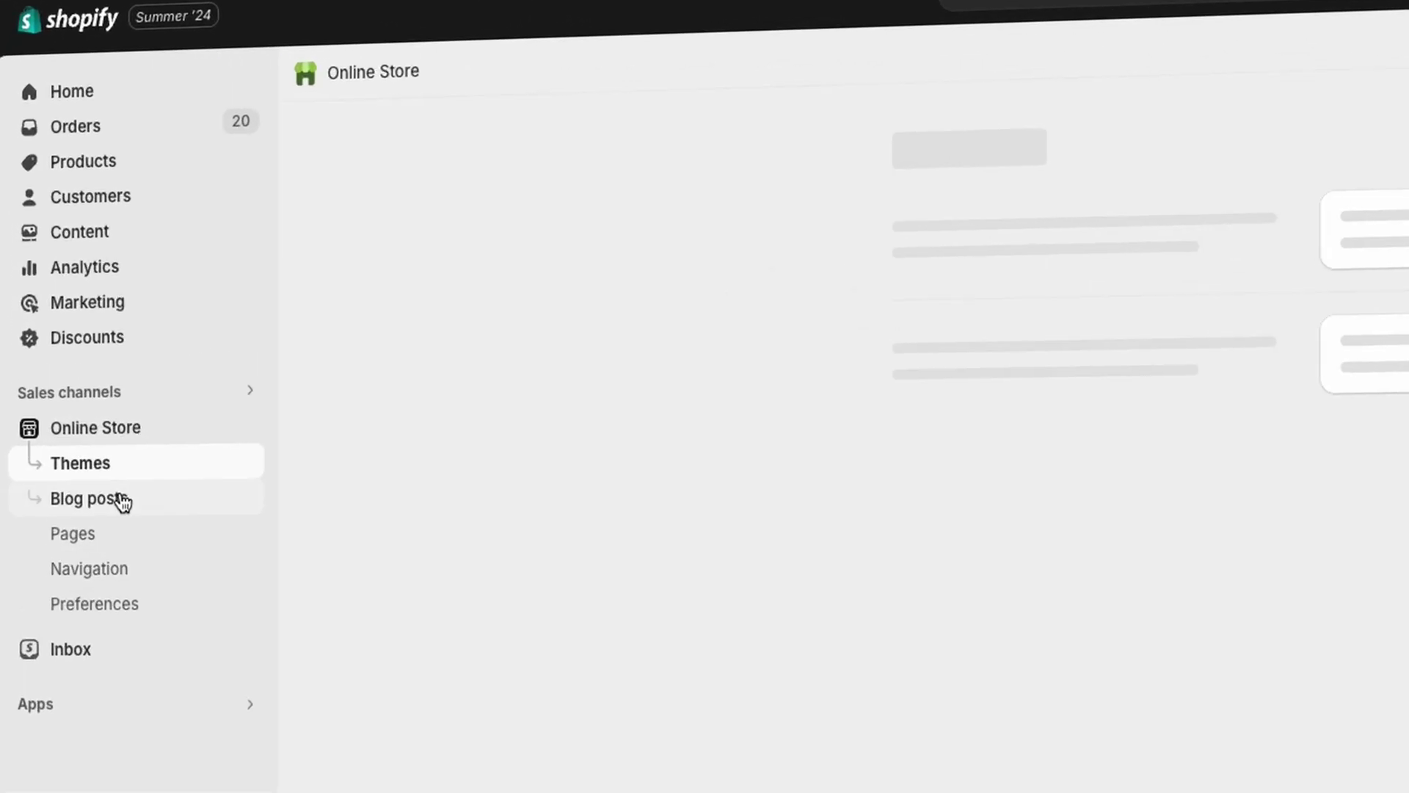
Create a blog post in the online store titled "Dining table perfect for the family".
{"action": "left_click", "coordinate": [51, 289]}
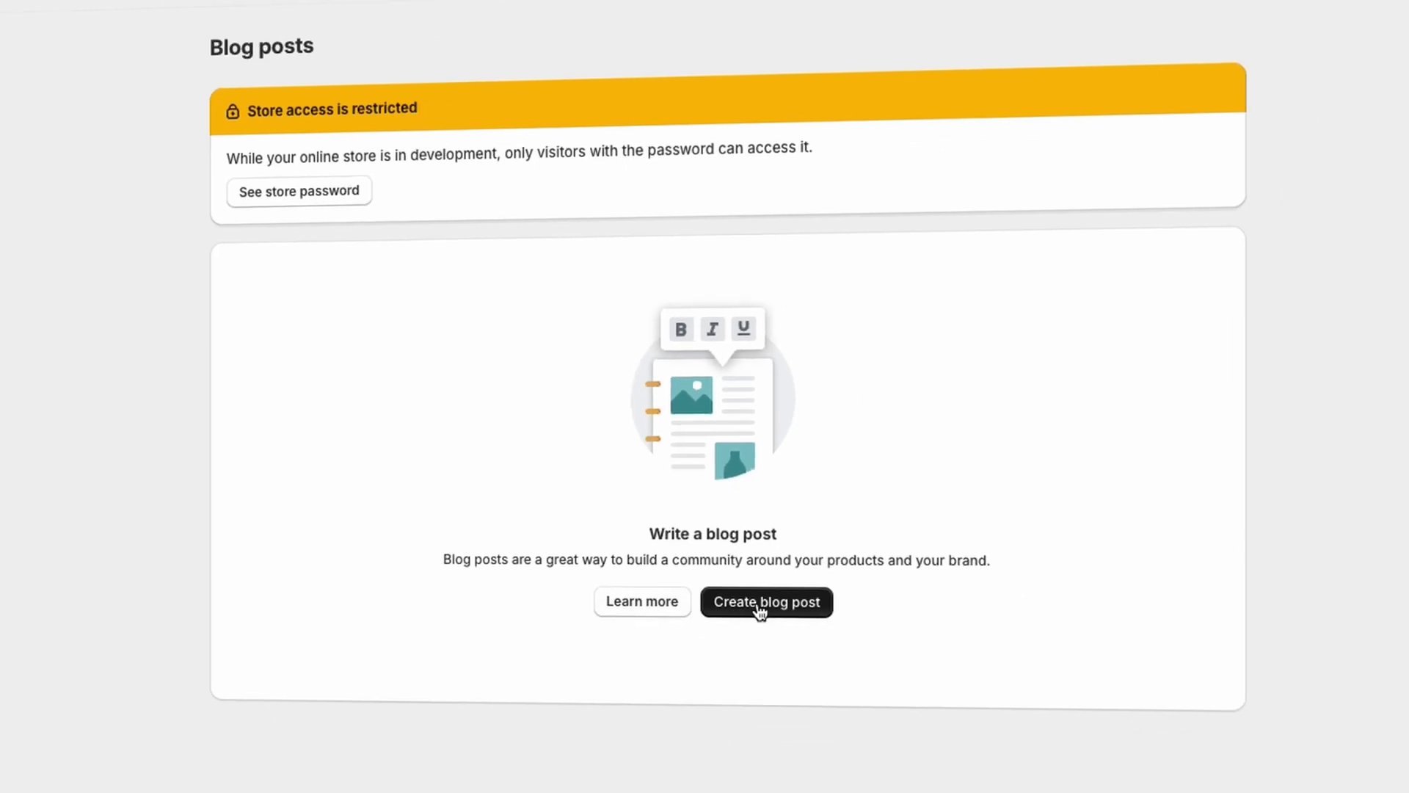
{"action": "left_click", "coordinate": [758, 610]}
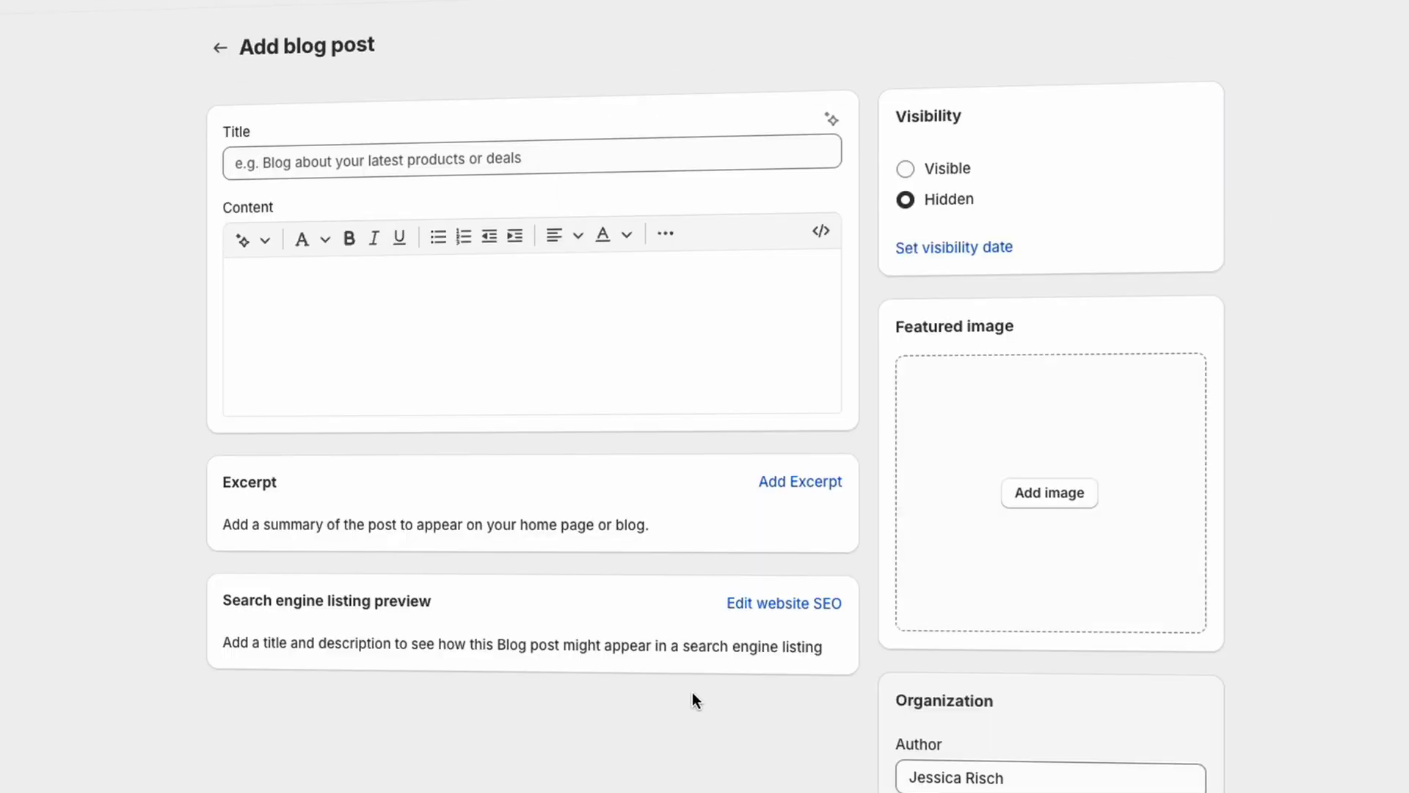
{"action": "left_click", "coordinate": [501, 156]}
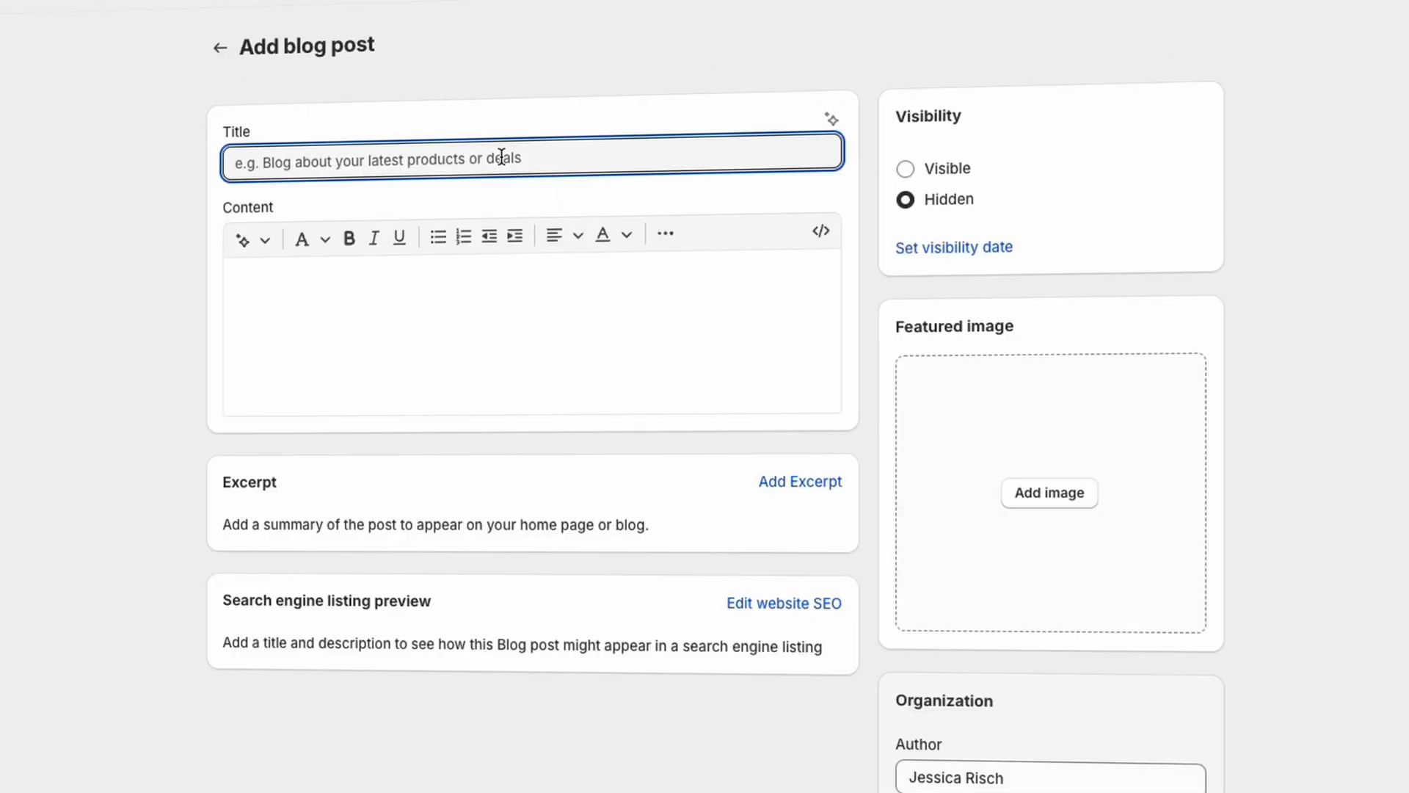
{"action": "type", "text": "Dining table perfect for the fam"}
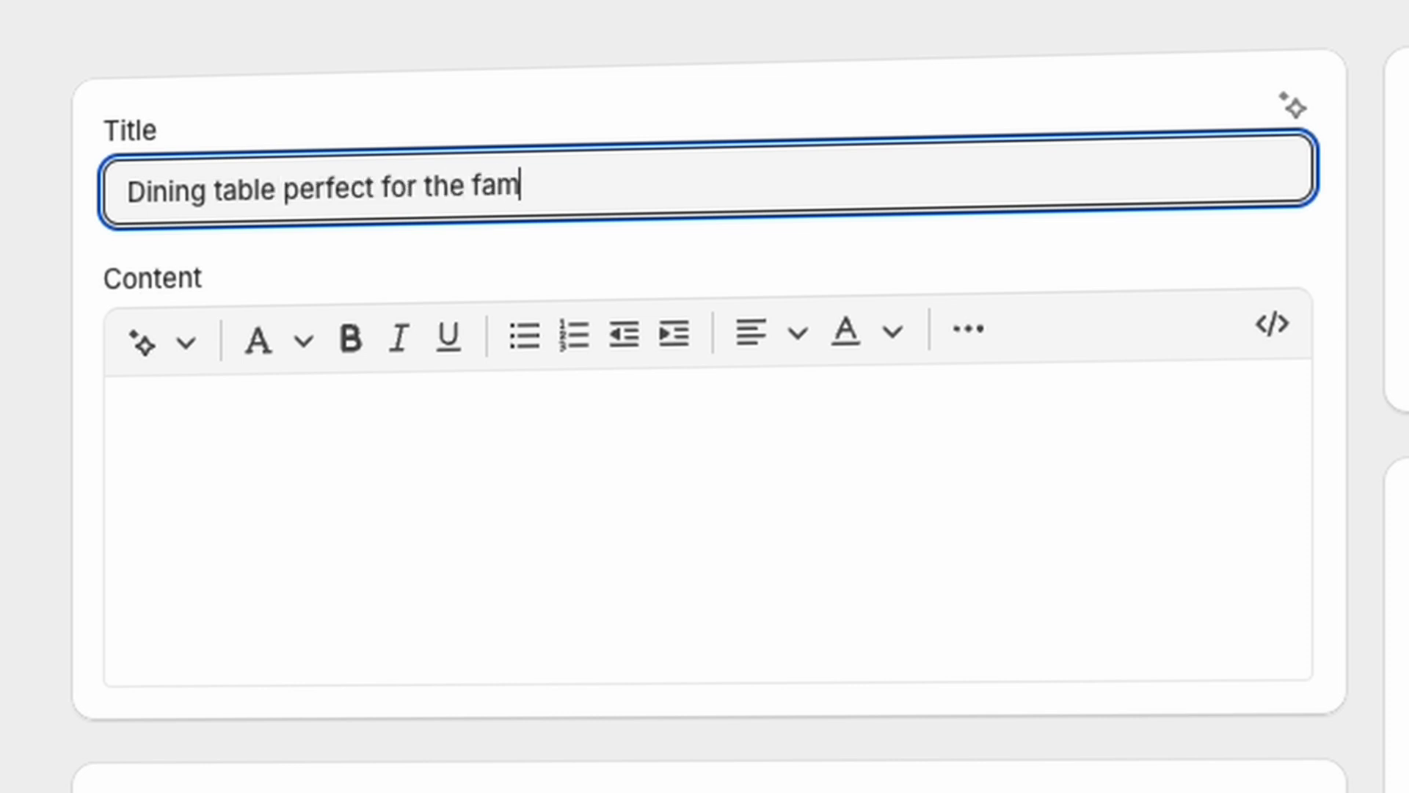
{"action": "left_click", "coordinate": [634, 426]}
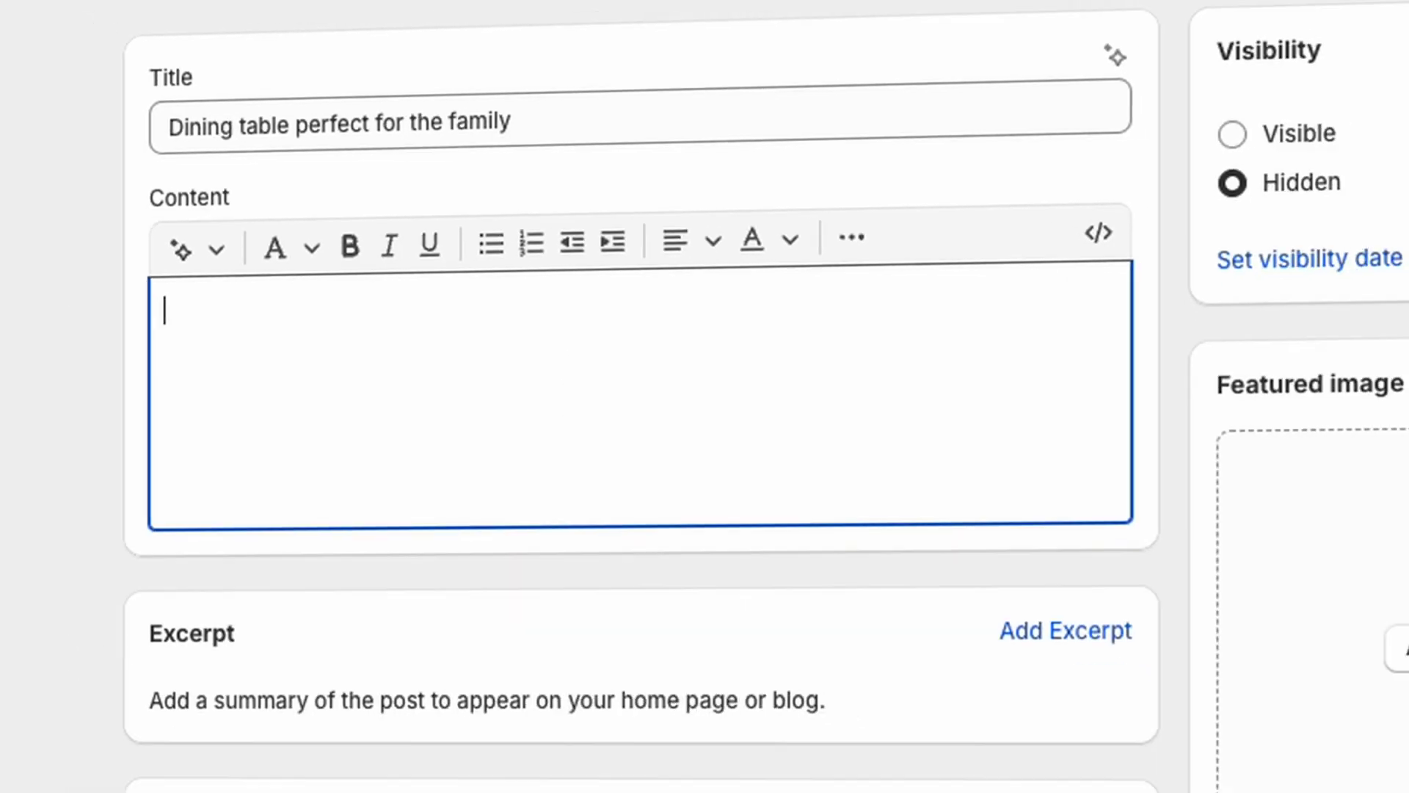
Open the blog post's website SEO fields and inspect its page title and description.
{"action": "triple_click", "coordinate": [540, 435]}
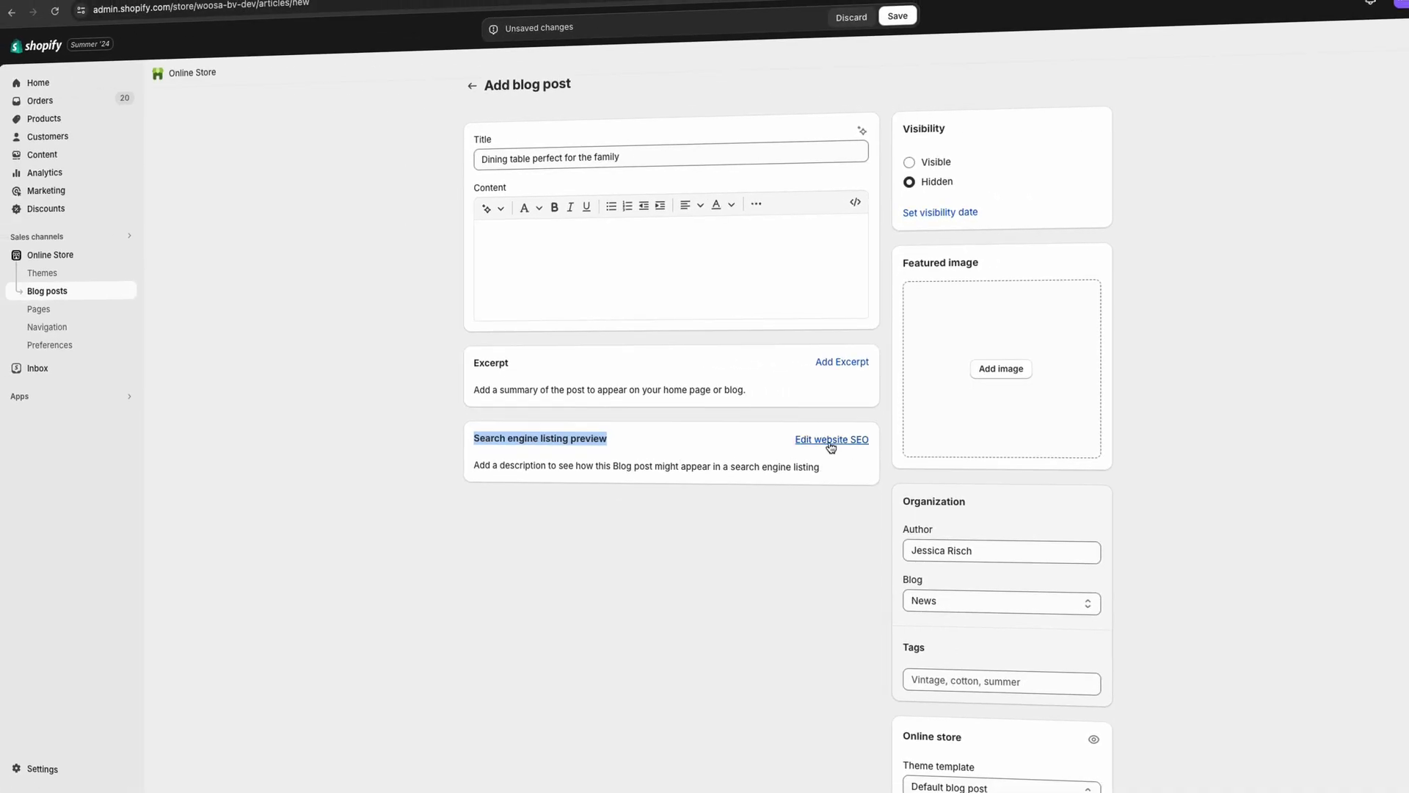
{"action": "left_click", "coordinate": [831, 440]}
{"action": "left_click", "coordinate": [704, 331]}
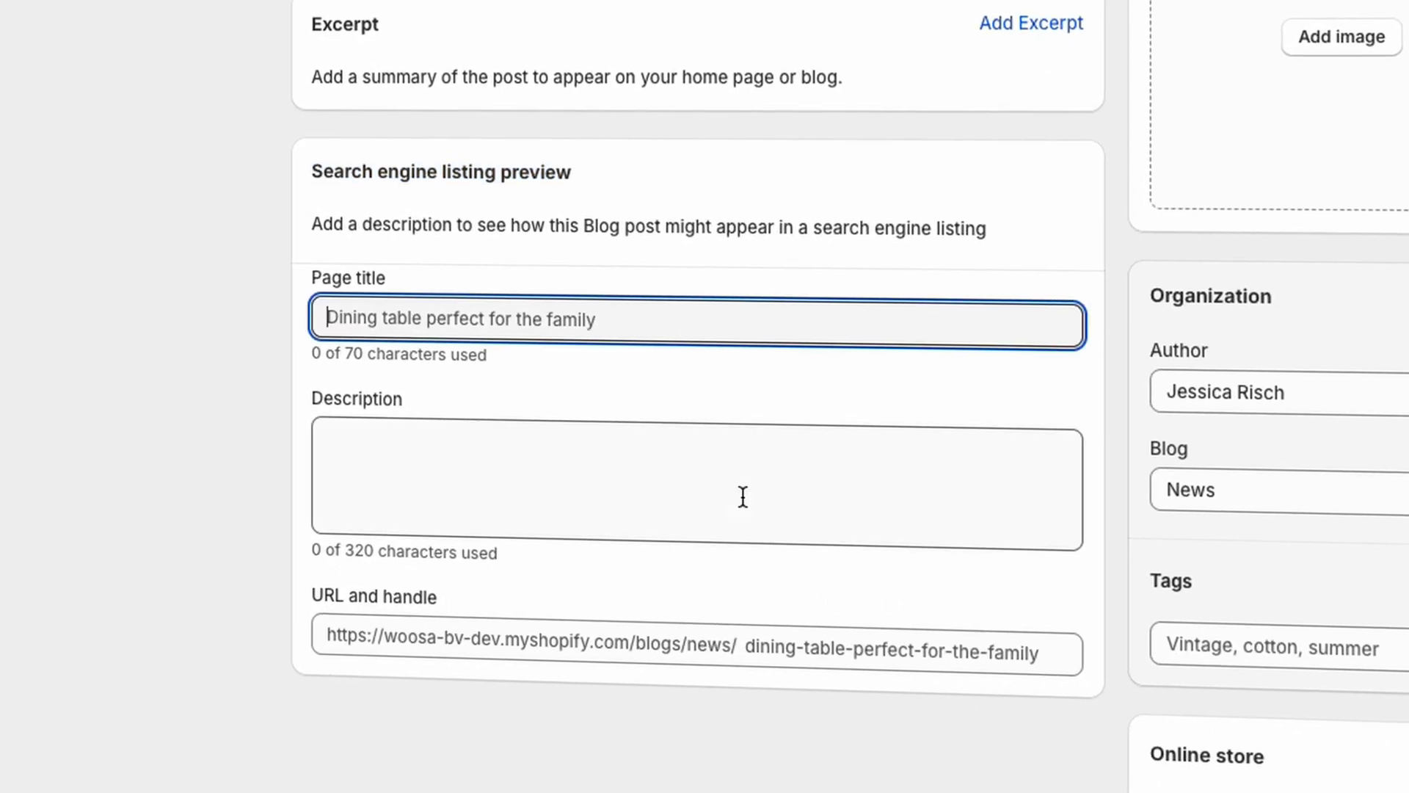
{"action": "left_click", "coordinate": [685, 487]}
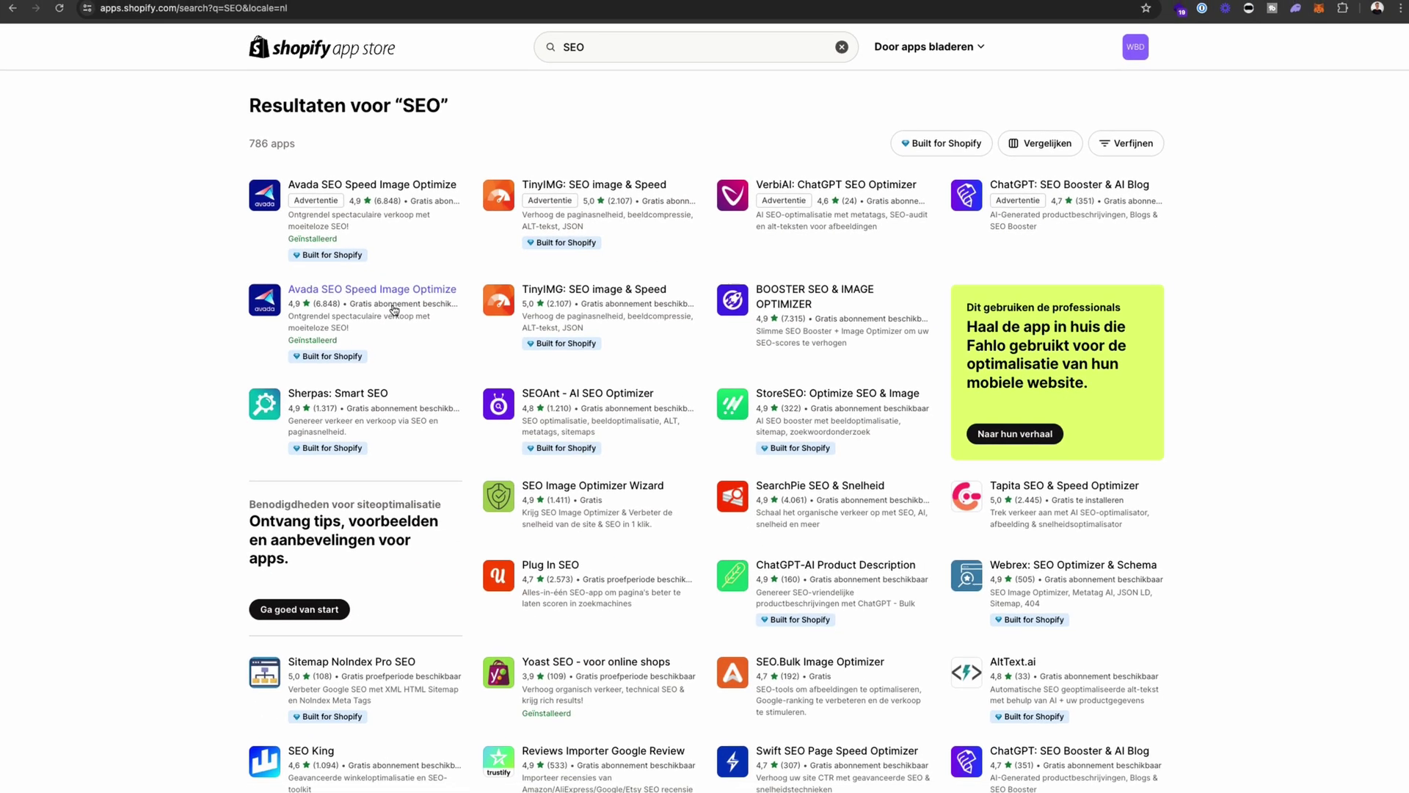
Open the Yoast SEO listing from the Shopify App Store's SEO results and browse its preview images.
{"action": "scroll", "coordinate": [1043, 622], "scroll_direction": "down", "scroll_amount": 2}
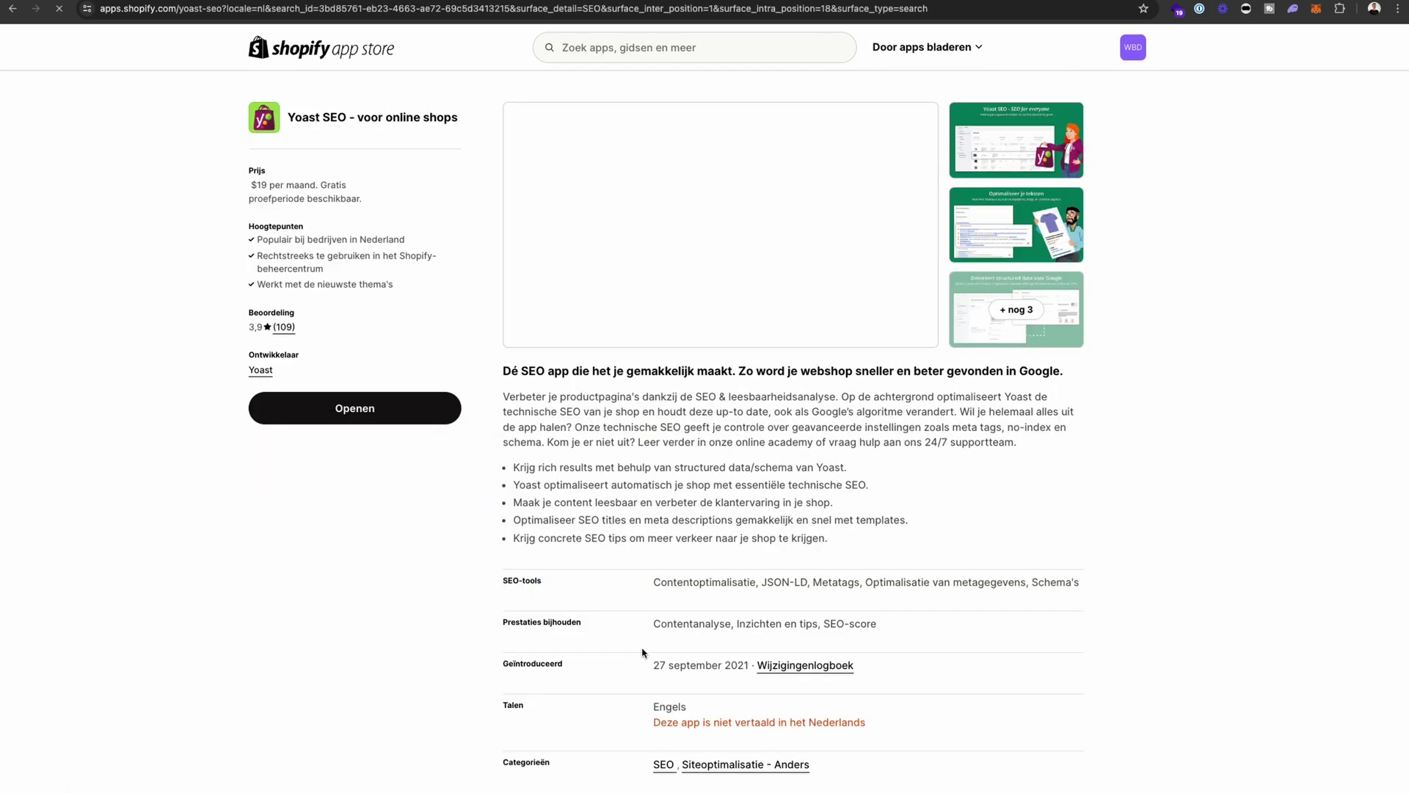
{"action": "left_click", "coordinate": [1006, 145]}
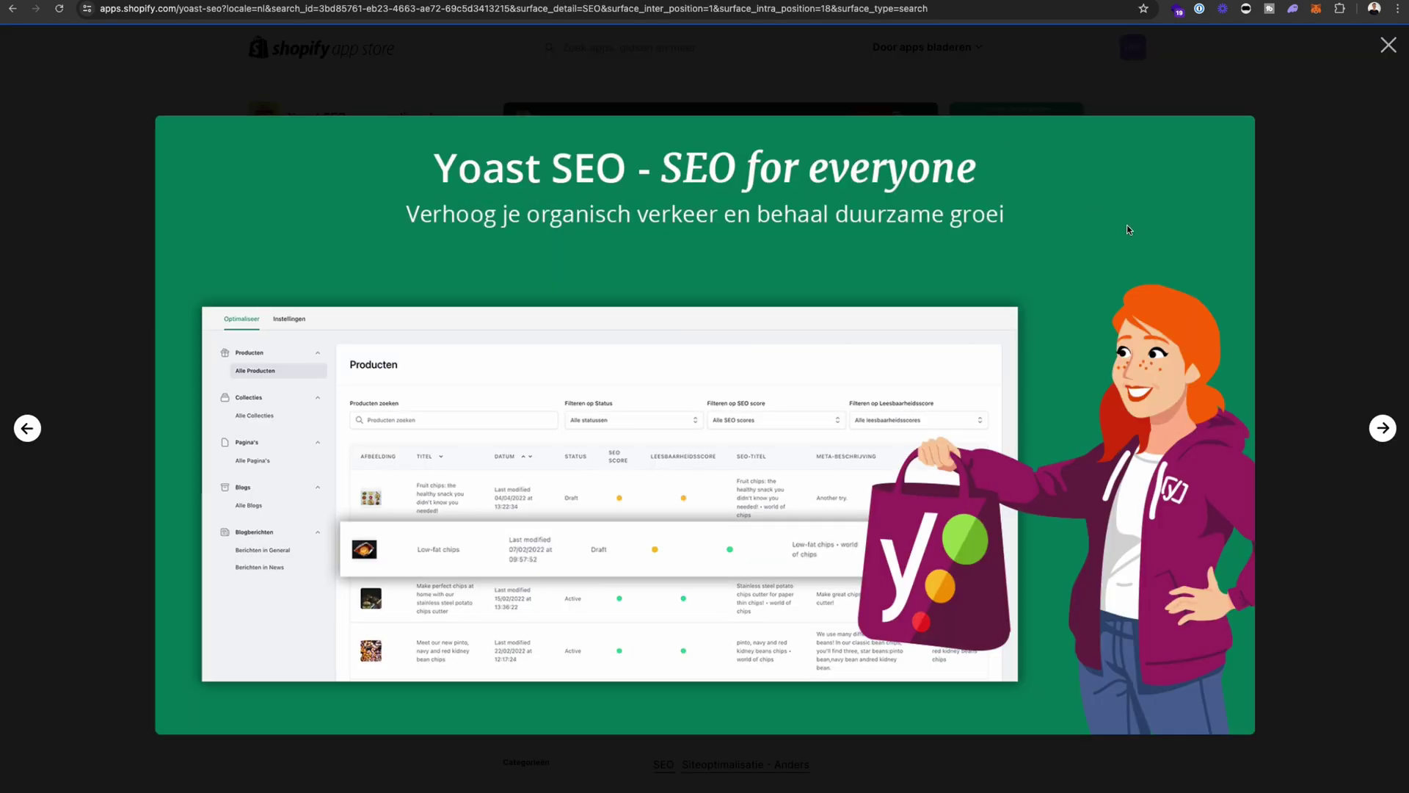
{"action": "left_click", "coordinate": [1380, 430]}
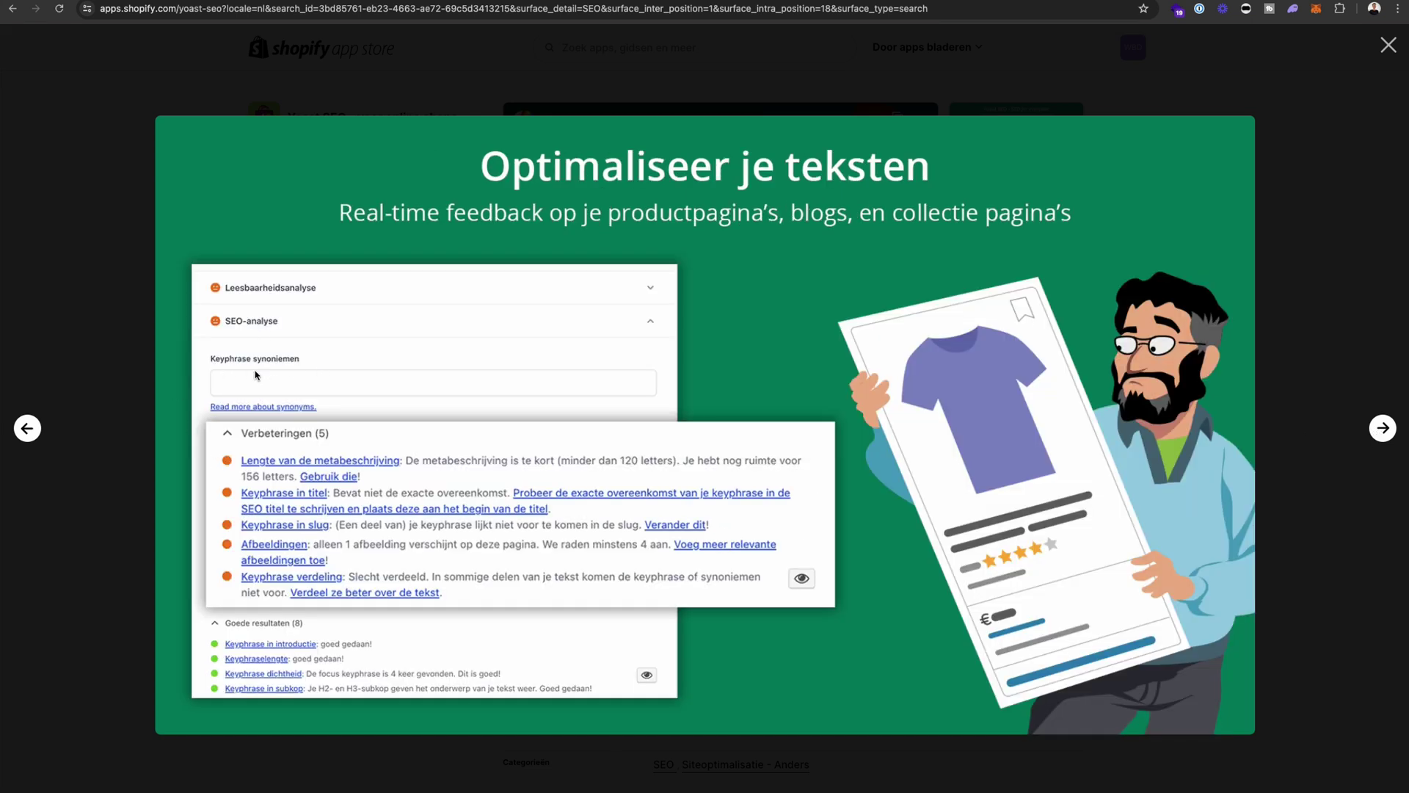
{"action": "left_click", "coordinate": [1383, 426]}
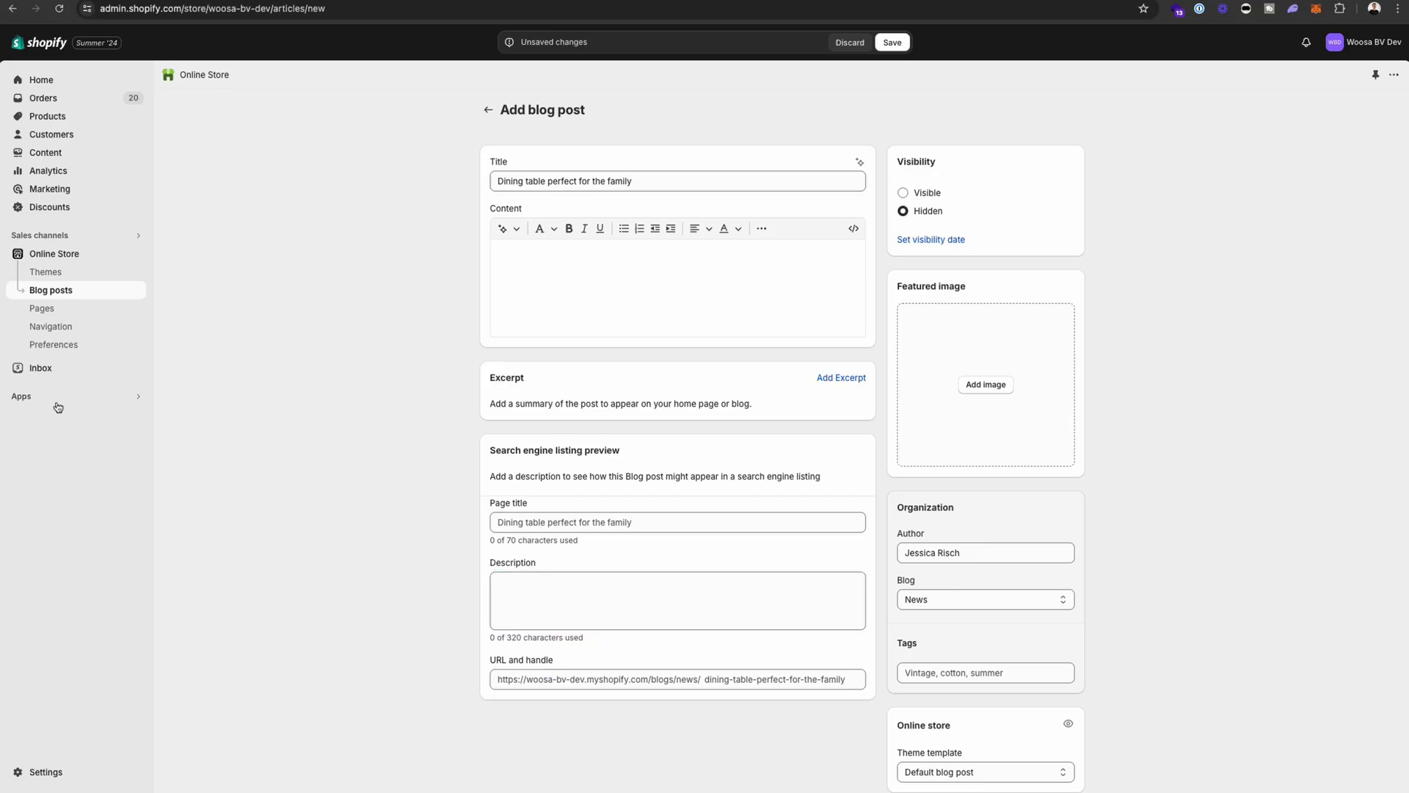
Return to the Shopify admin, save the blog post and open the installed Yoast SEO app.
{"action": "left_click", "coordinate": [894, 44]}
{"action": "left_click", "coordinate": [50, 403]}
{"action": "left_click", "coordinate": [50, 402]}
{"action": "left_click", "coordinate": [539, 126]}
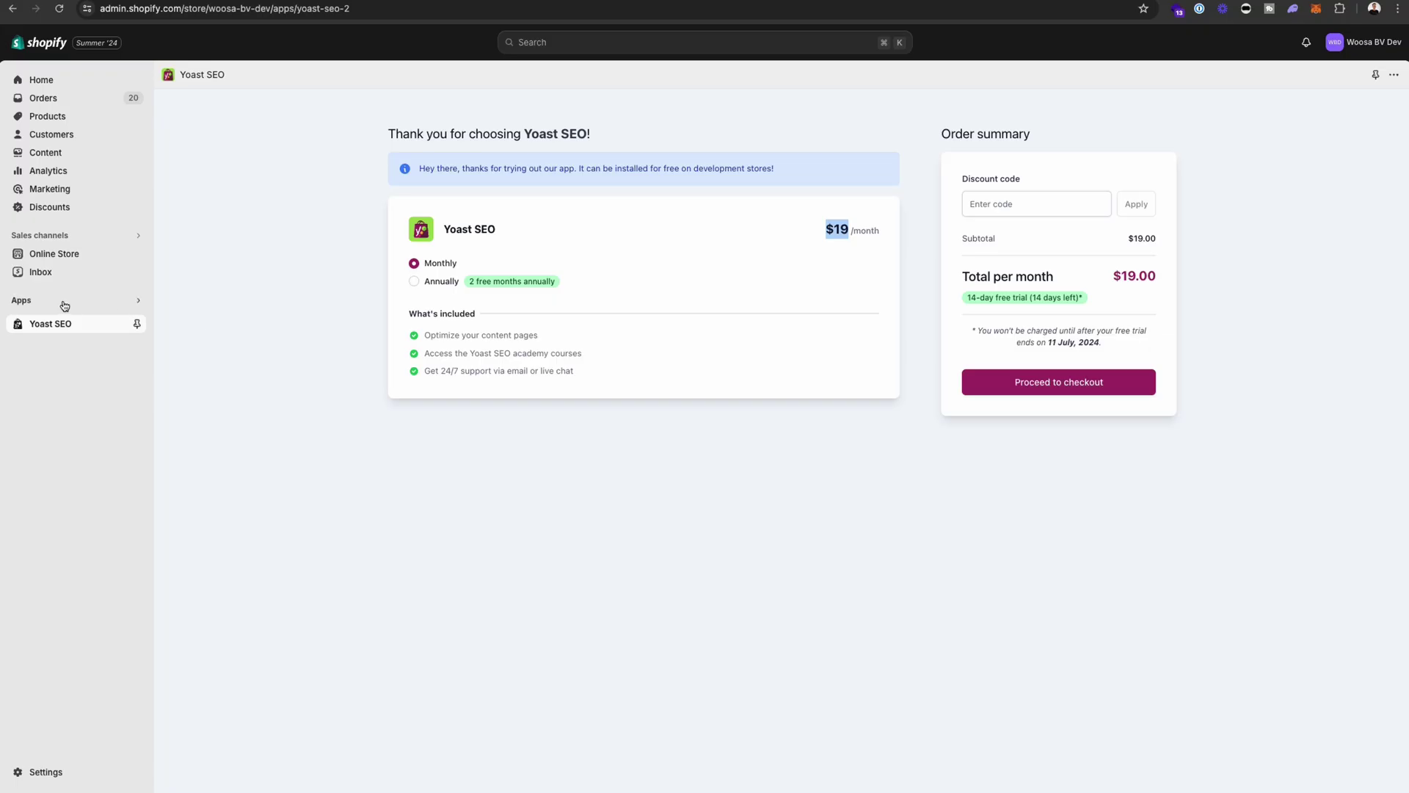
Open the installed Avada SEO Suite app and review the shop's SEO score and dashboard.
{"action": "left_click", "coordinate": [44, 300]}
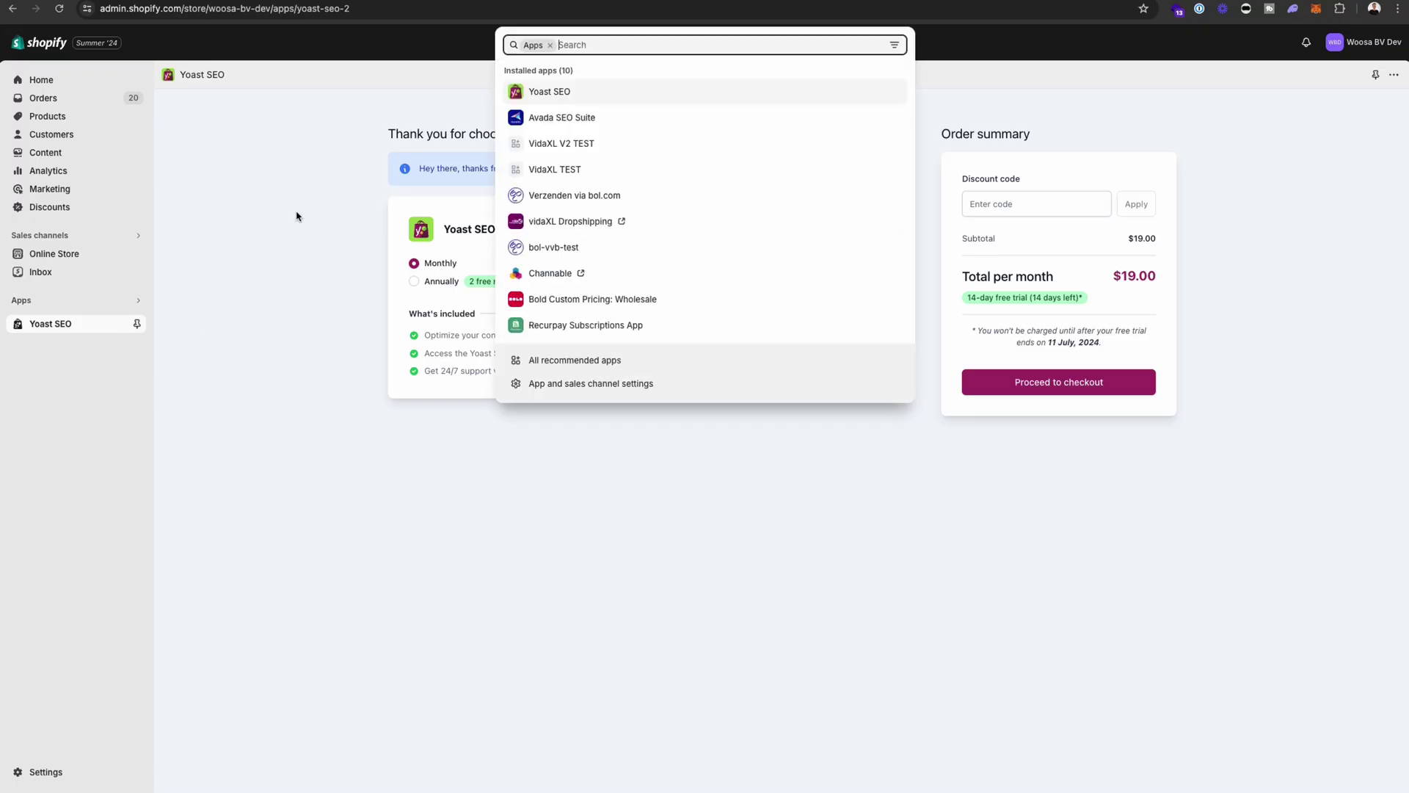
{"action": "left_click", "coordinate": [560, 119]}
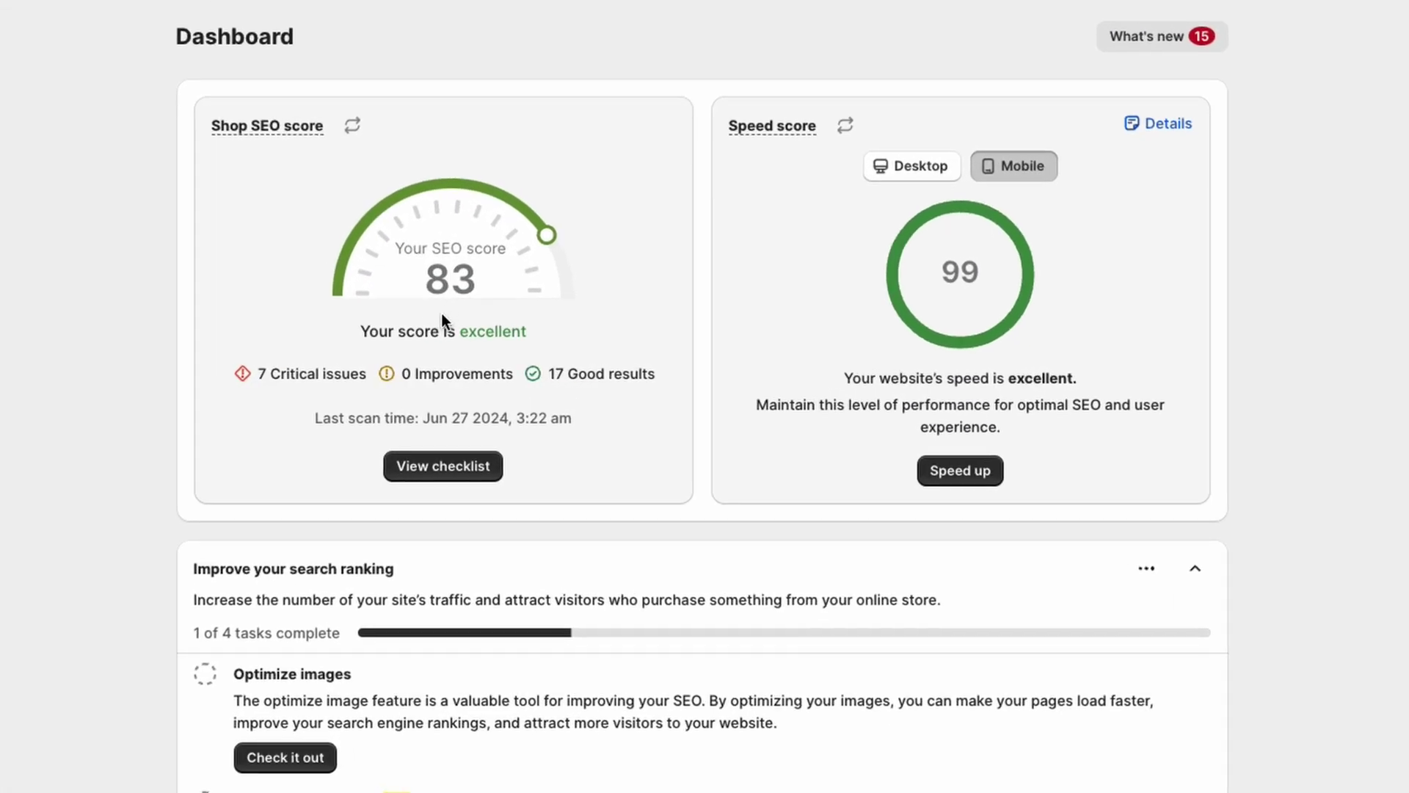
{"action": "left_click_drag", "start_coordinate": [397, 266], "coordinate": [521, 263]}
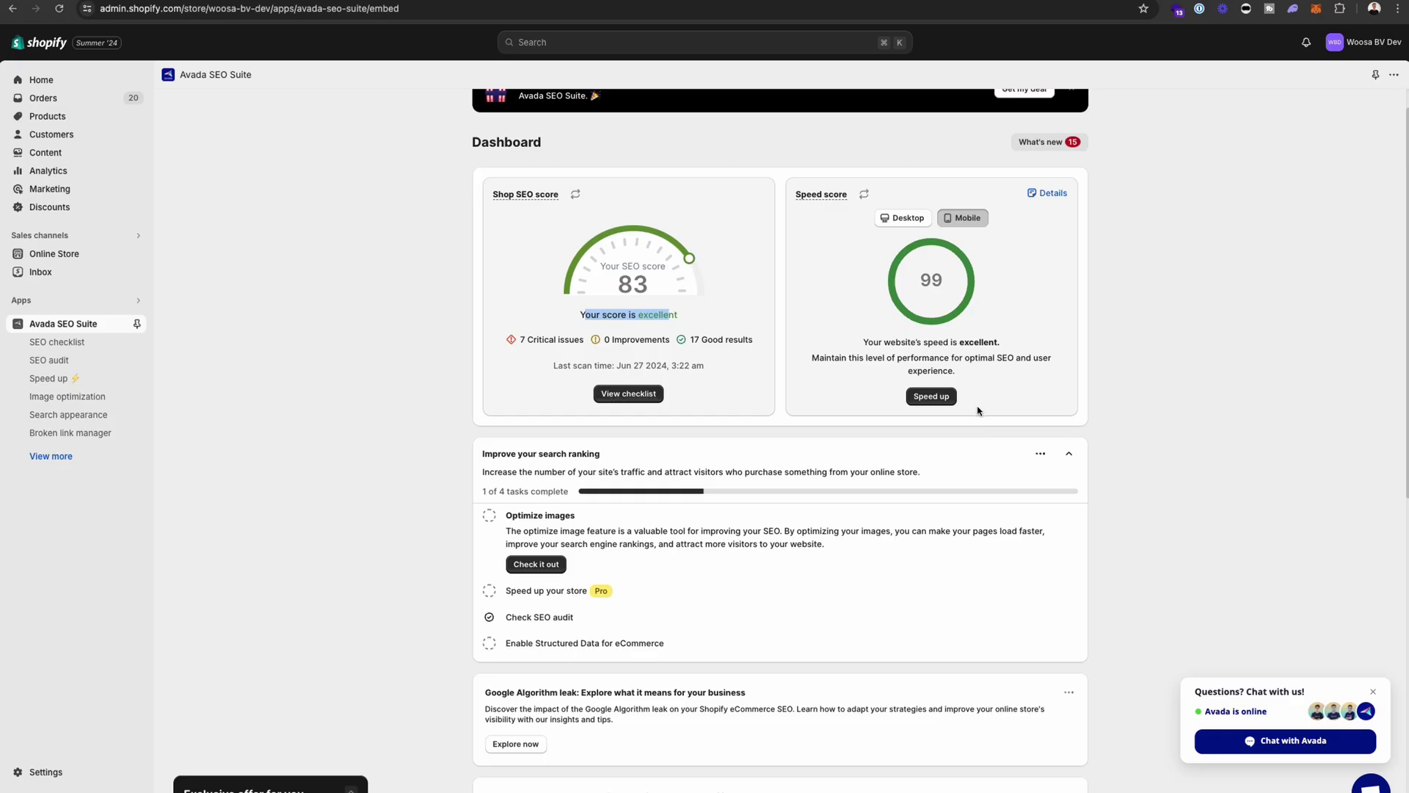
{"action": "scroll", "coordinate": [978, 411], "scroll_direction": "down", "scroll_amount": 7}
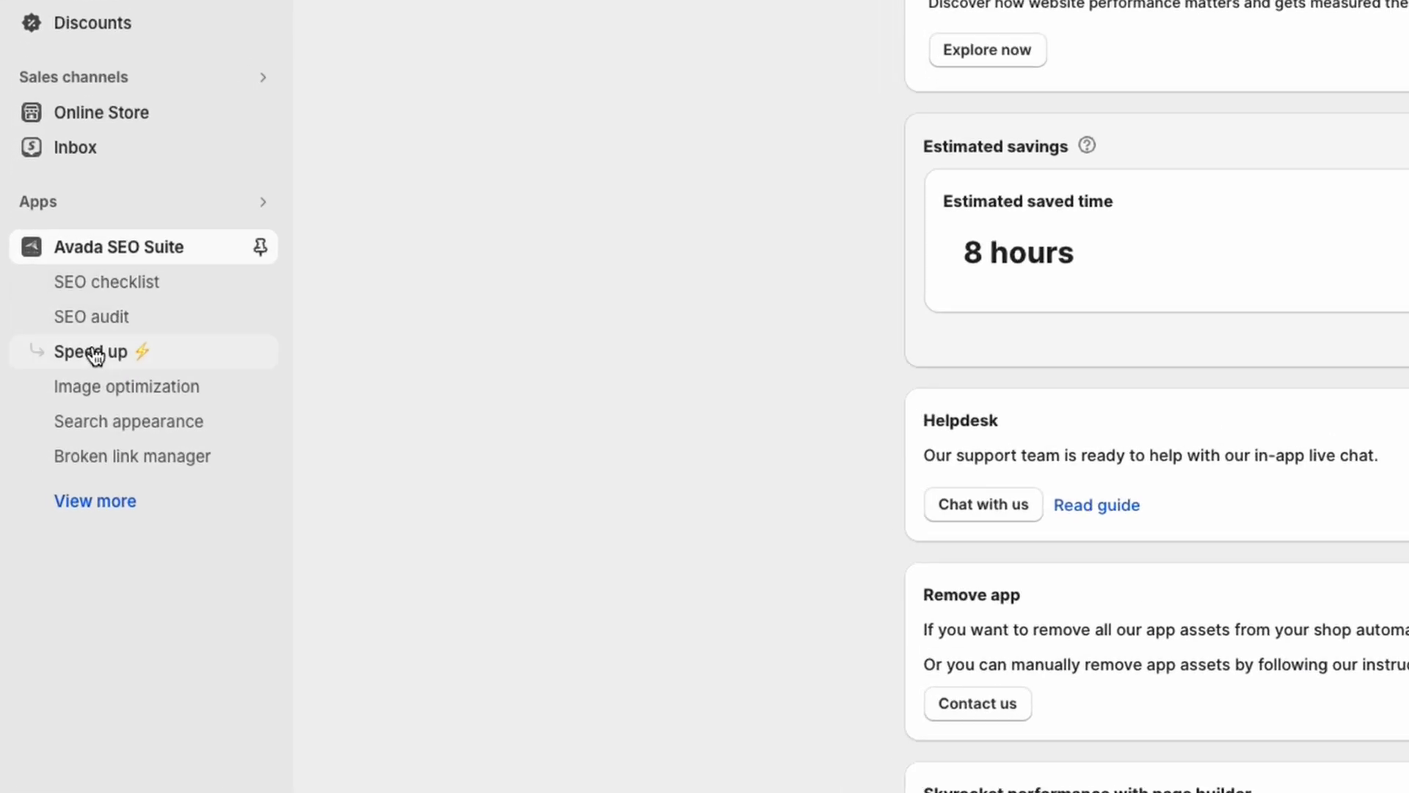
Examine Avada's search appearance settings for the products, product collection and blog posts meta tags.
{"action": "left_click", "coordinate": [72, 415]}
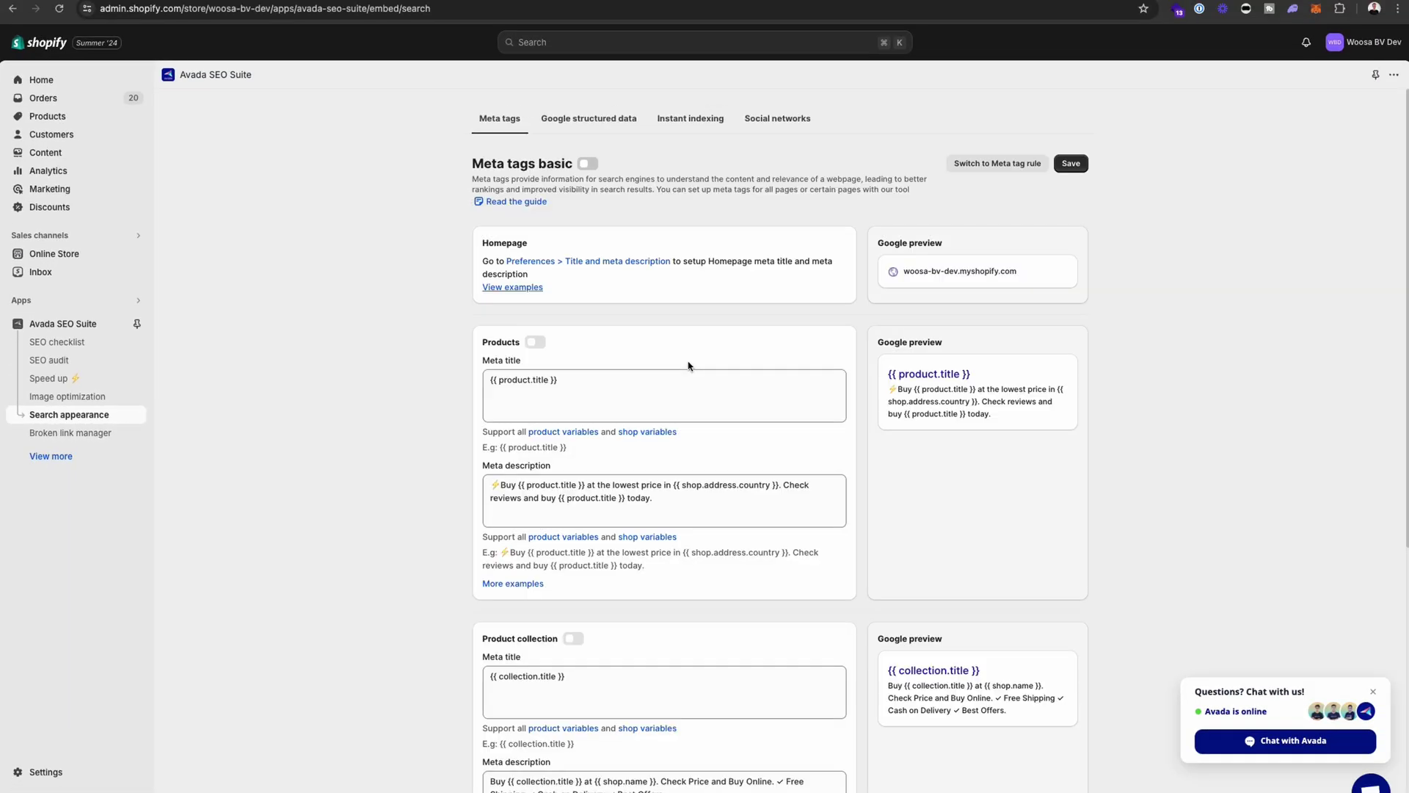
{"action": "scroll", "coordinate": [704, 370], "scroll_direction": "down", "scroll_amount": 3}
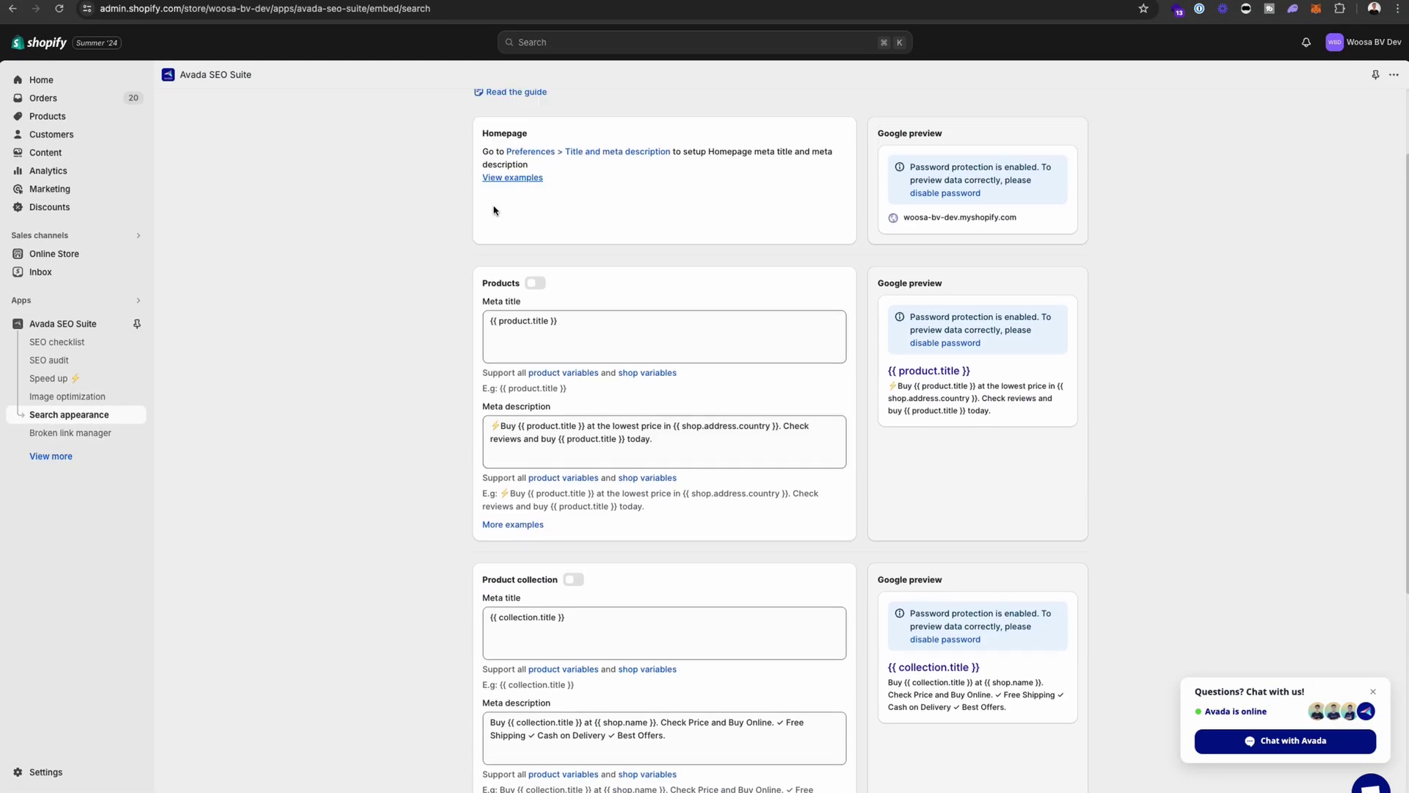
{"action": "scroll", "coordinate": [623, 358], "scroll_direction": "down", "scroll_amount": 5}
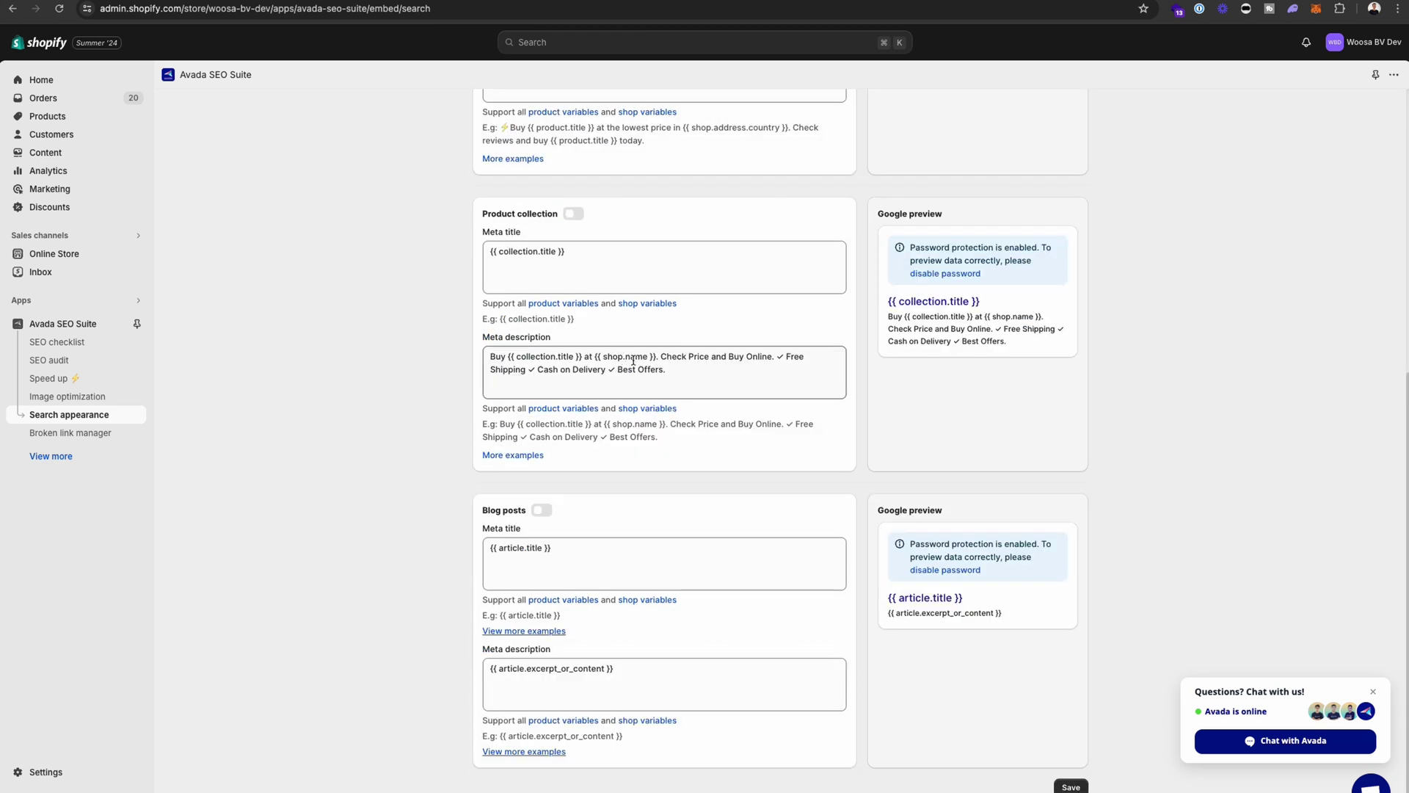
{"action": "left_click", "coordinate": [698, 541]}
{"action": "scroll", "coordinate": [698, 542], "scroll_direction": "up", "scroll_amount": 6}
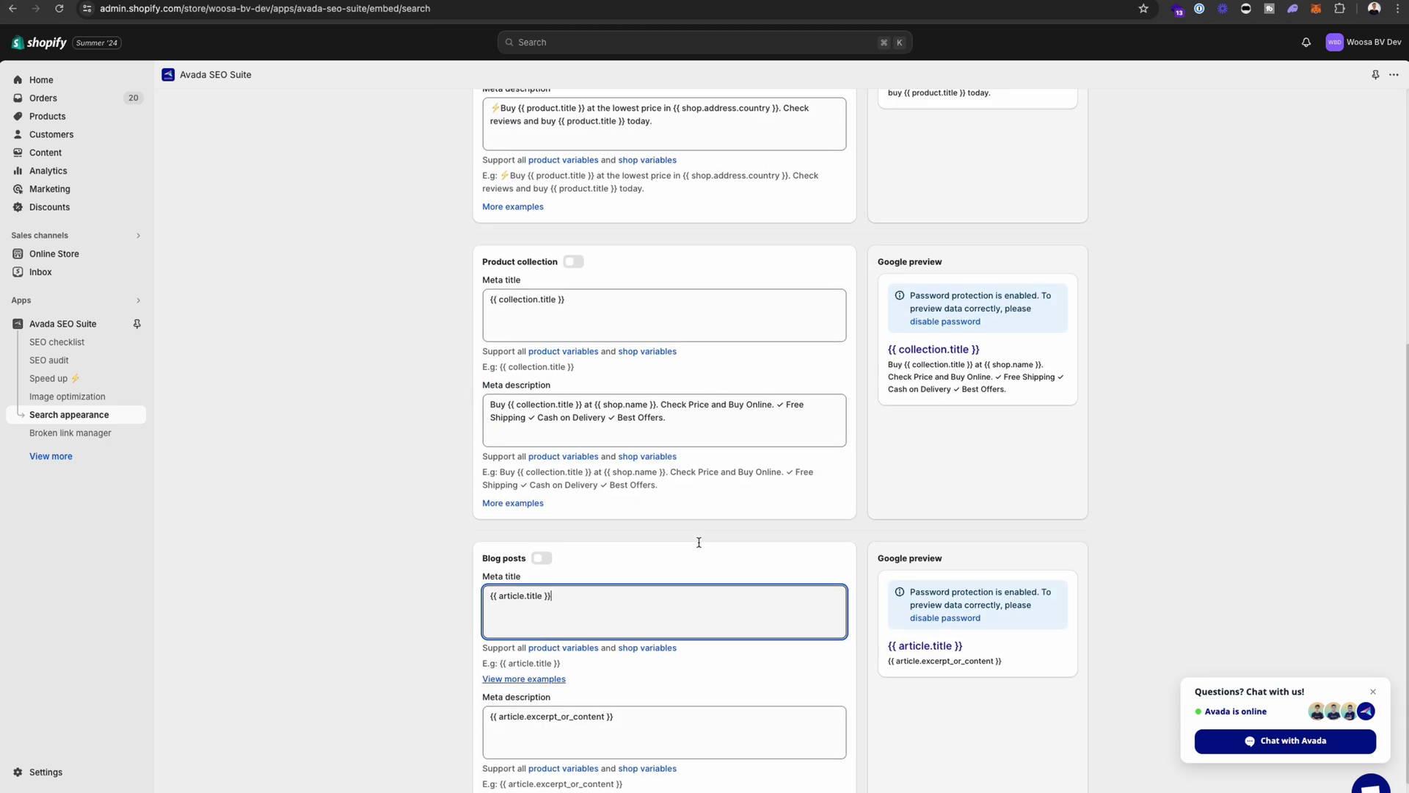
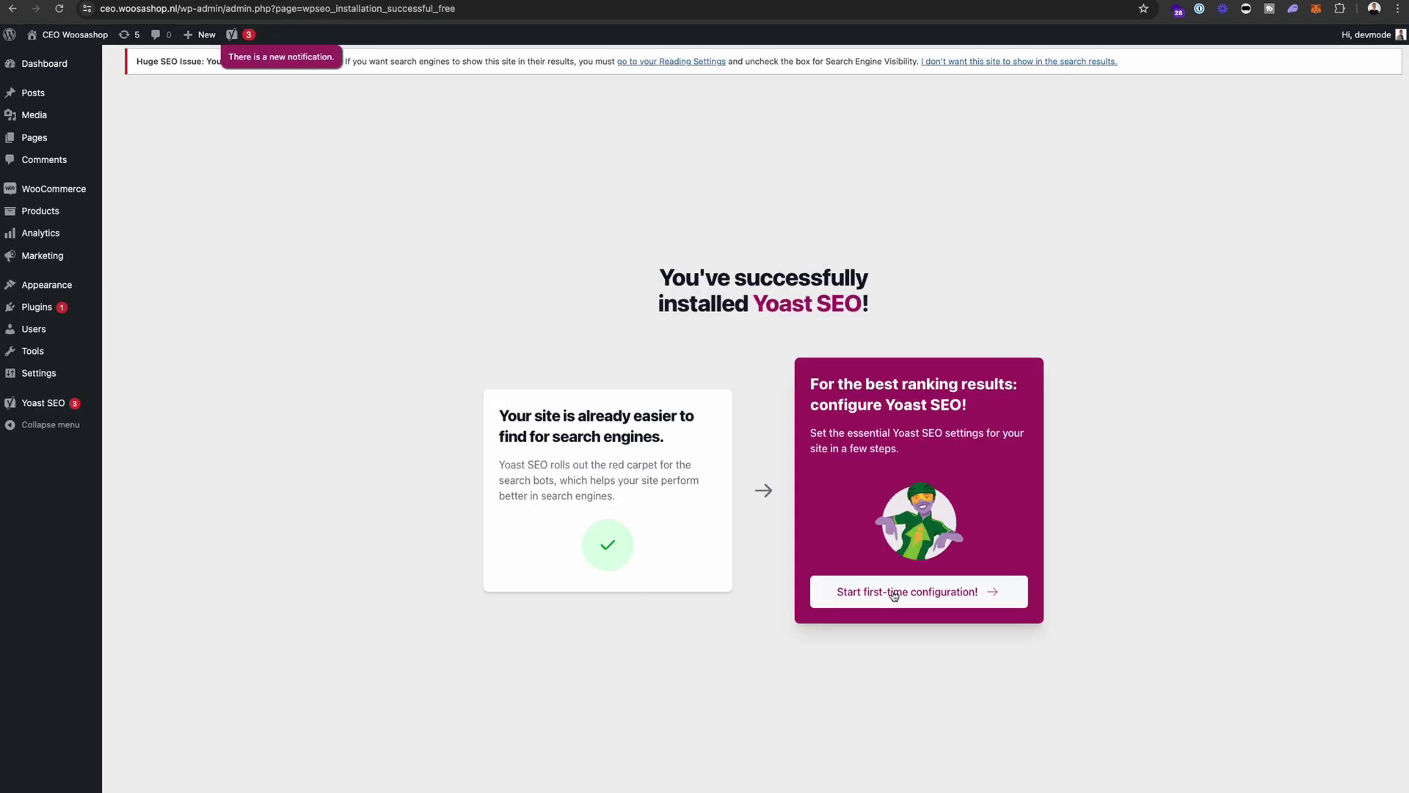
Switch to the WordPress admin and start the first-time configuration of Yoast SEO.
{"action": "left_click", "coordinate": [894, 594]}
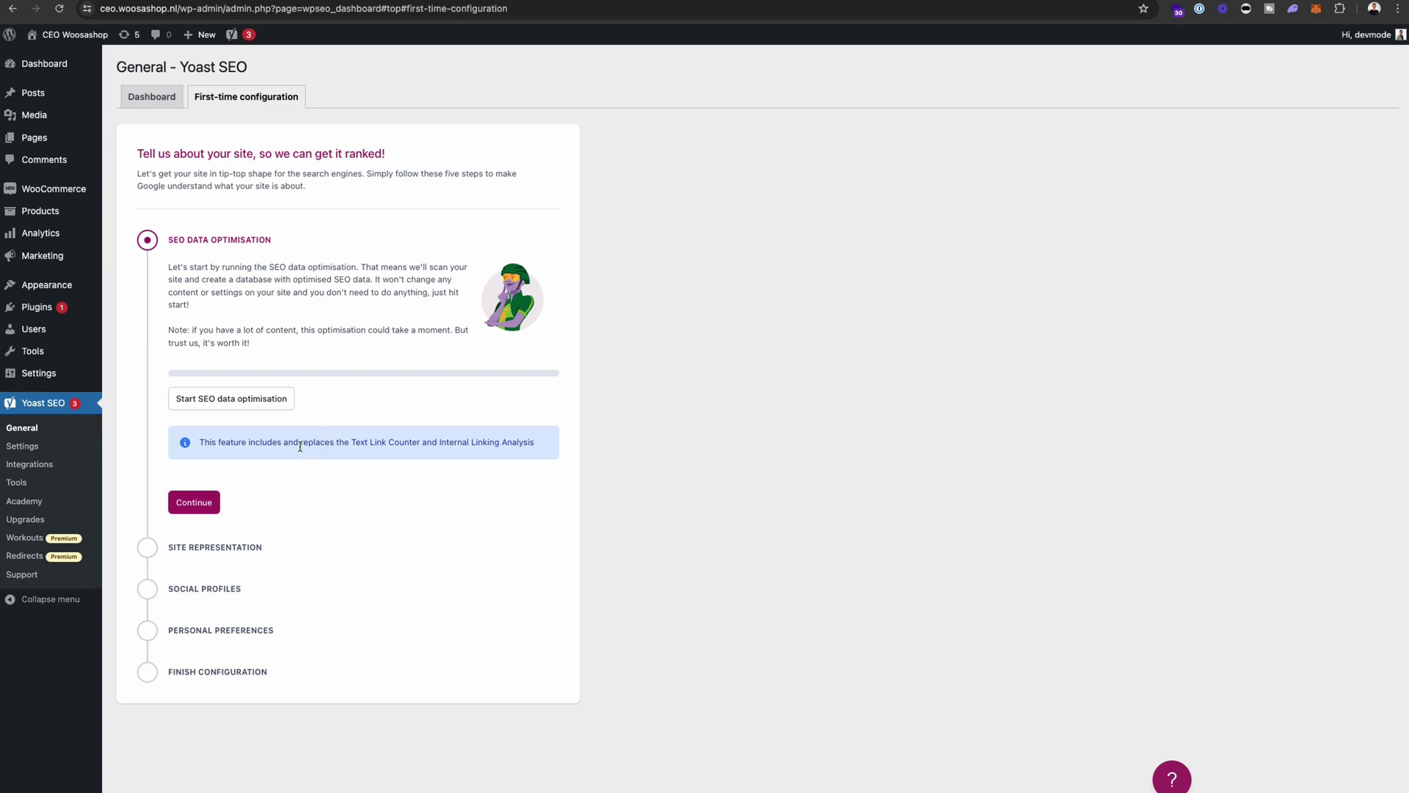
Open the product "Wasmand op wielen 60x35x60,5 cm rattan" for editing and go to its Yoast SEO section.
{"action": "left_click", "coordinate": [55, 217]}
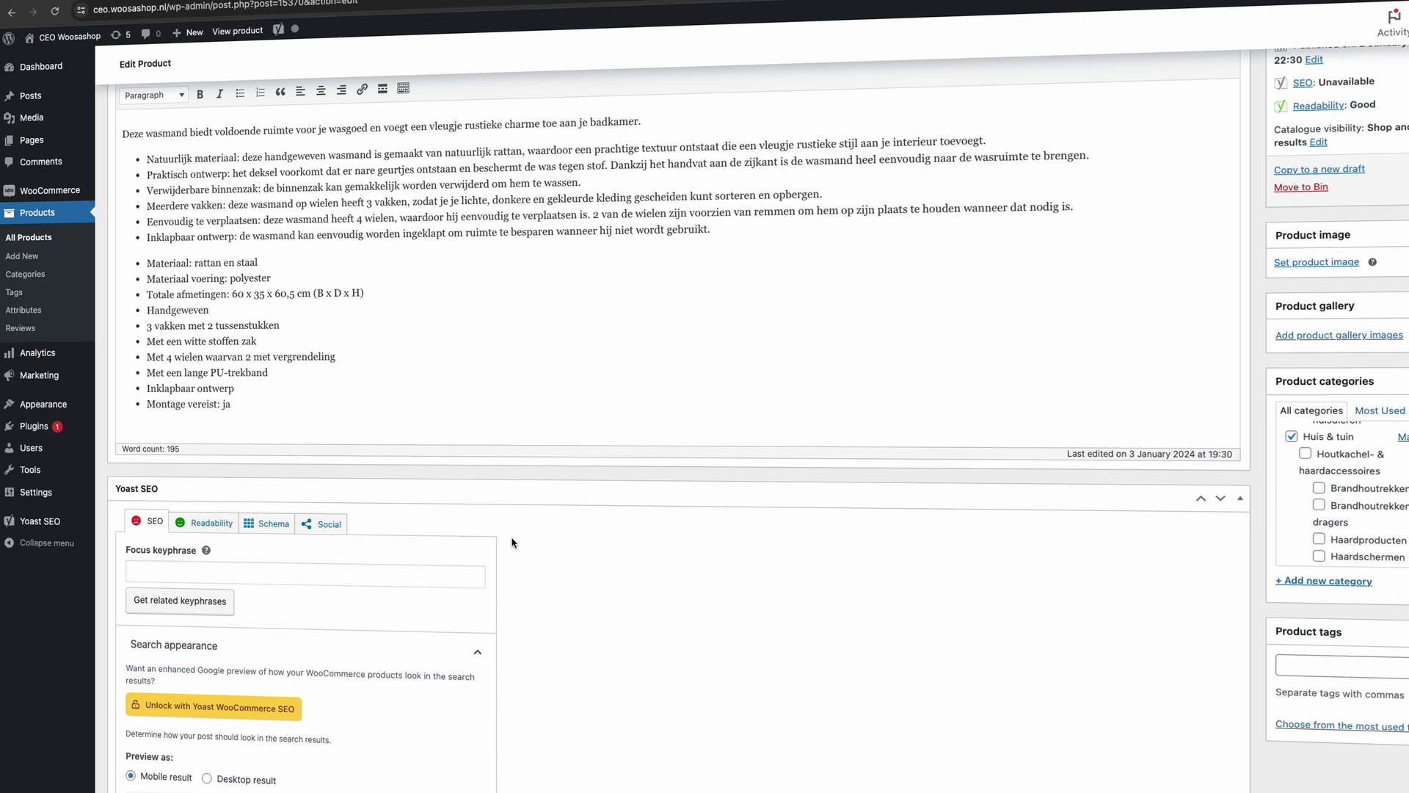
{"action": "scroll", "coordinate": [521, 543], "scroll_direction": "down", "scroll_amount": 3}
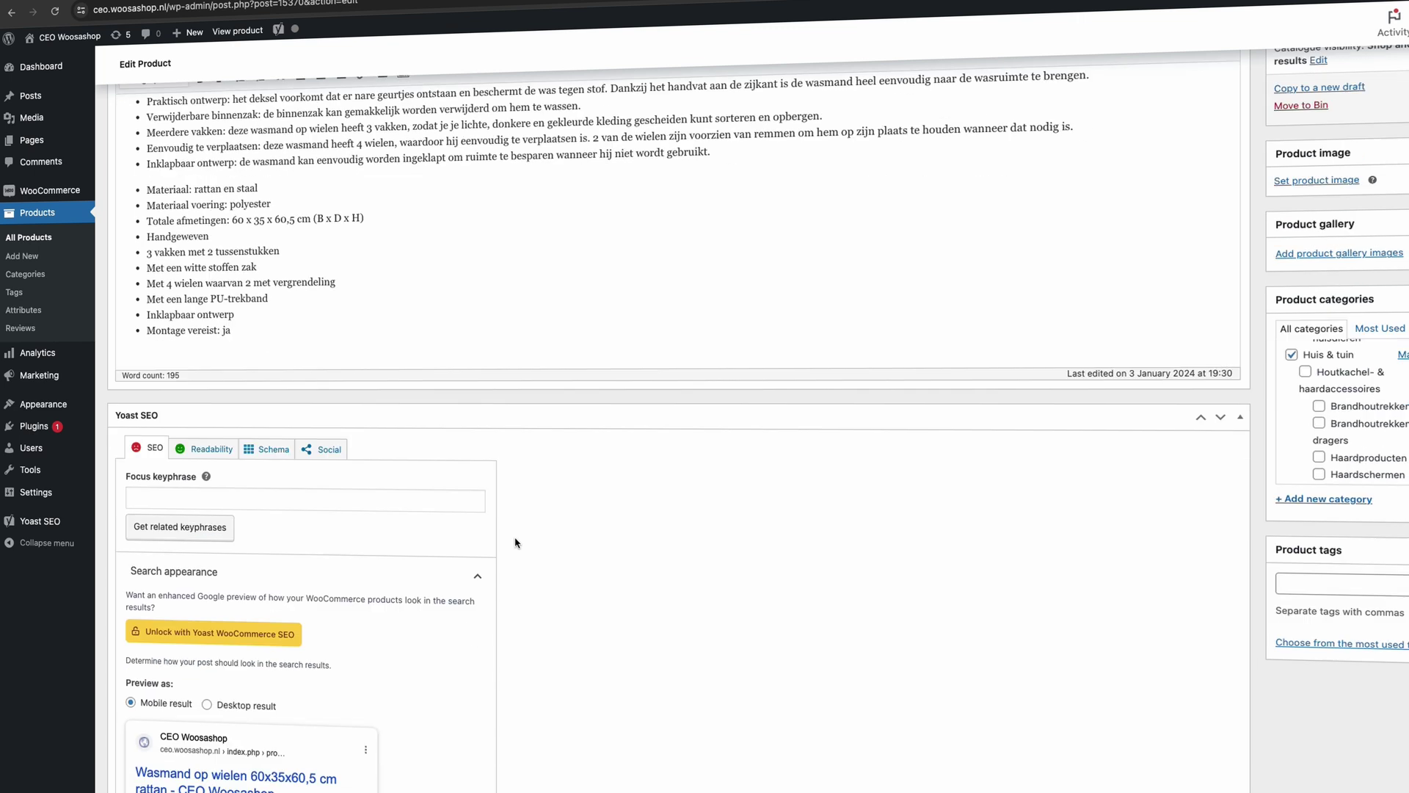
{"action": "scroll", "coordinate": [520, 543], "scroll_direction": "down", "scroll_amount": 5}
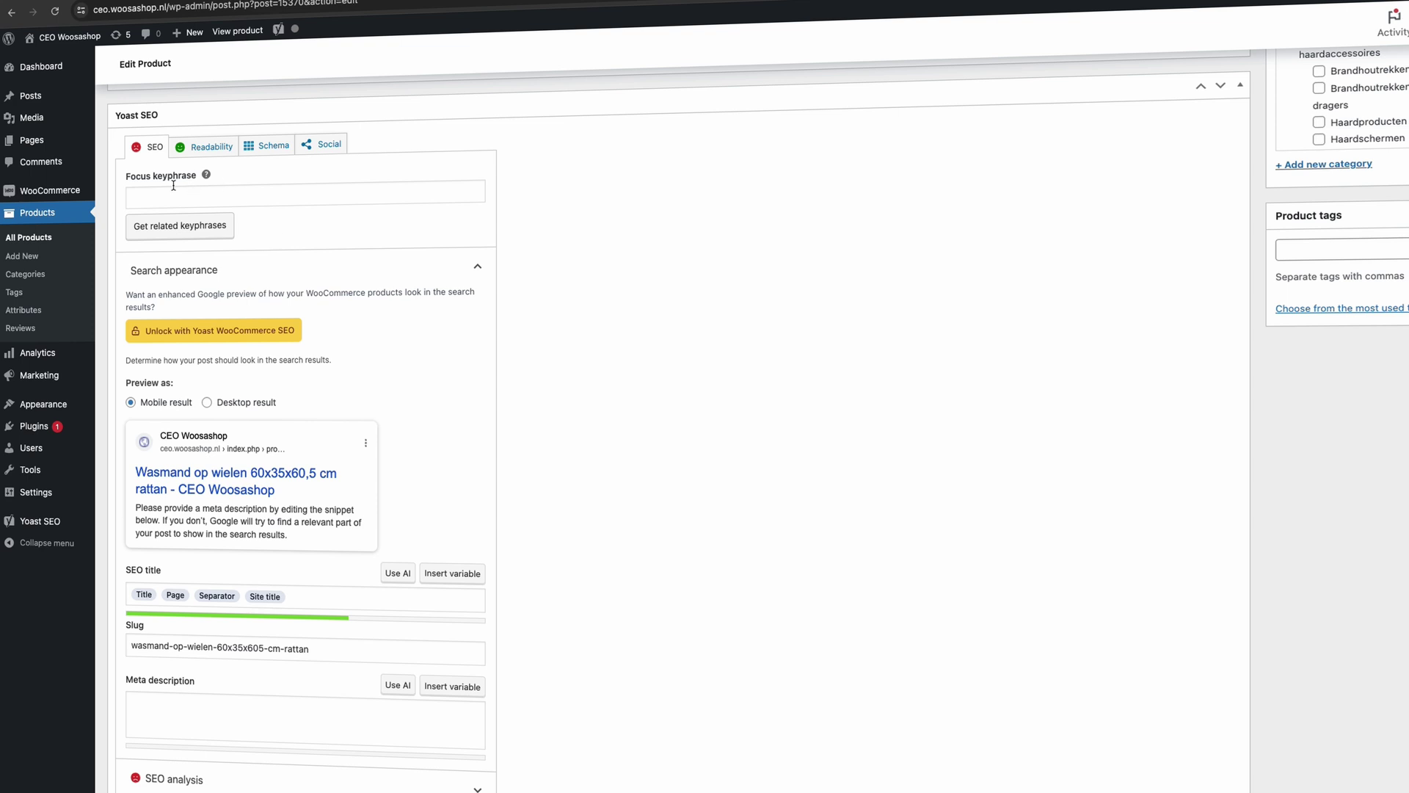
Examine the product's Yoast SEO fields: focus keyphrase, search preview, SEO title, slug and meta description.
{"action": "left_click_drag", "start_coordinate": [125, 179], "coordinate": [196, 176]}
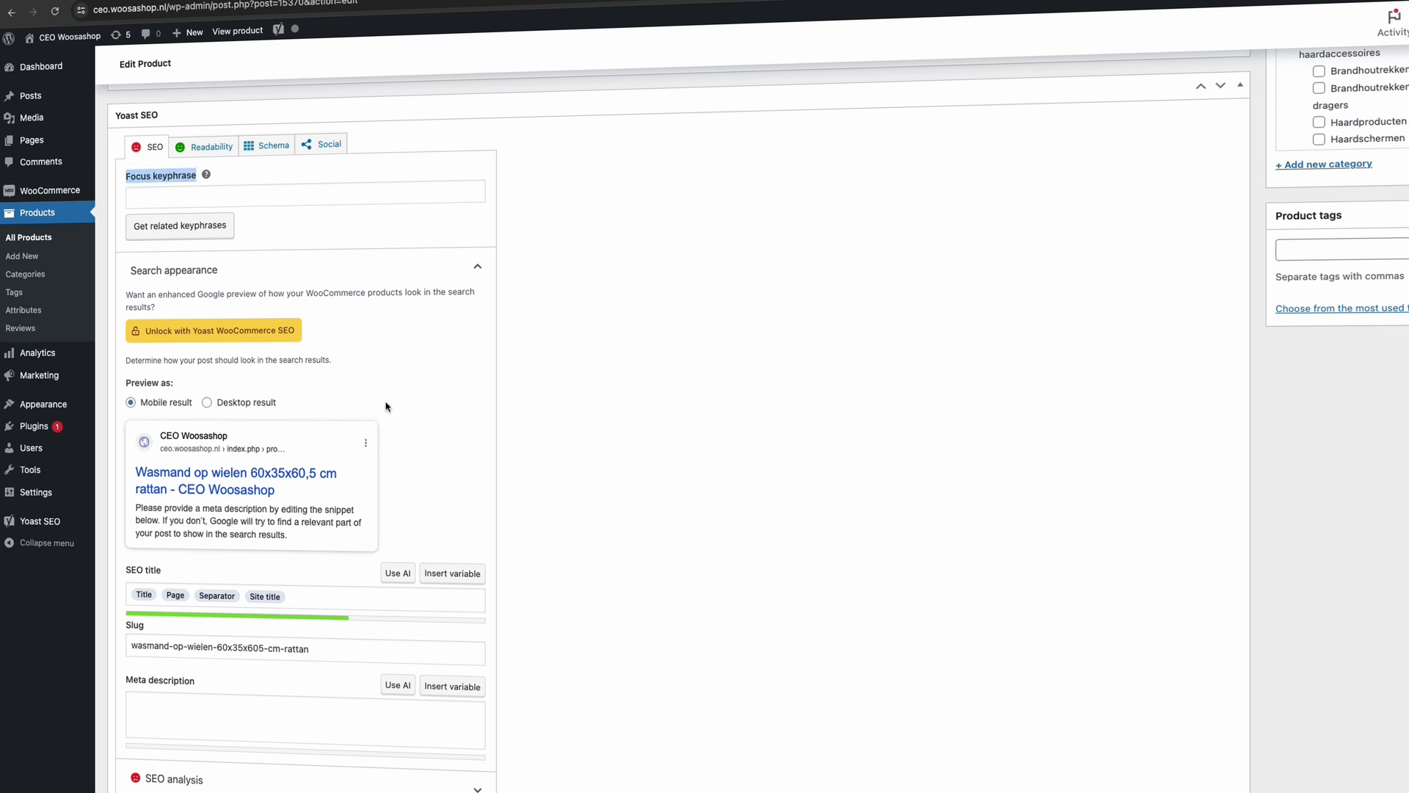
{"action": "scroll", "coordinate": [389, 409], "scroll_direction": "down", "scroll_amount": 3}
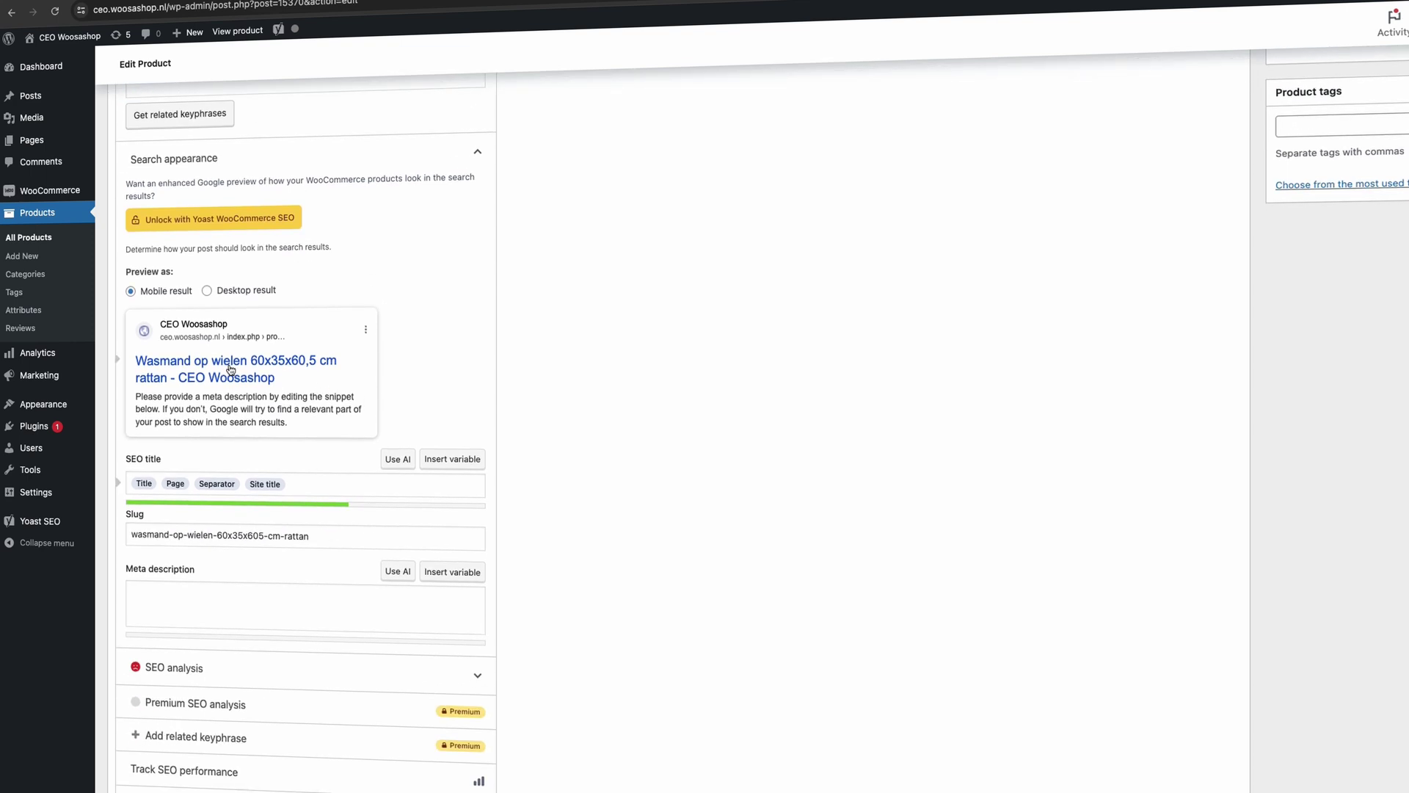
{"action": "left_click", "coordinate": [319, 490]}
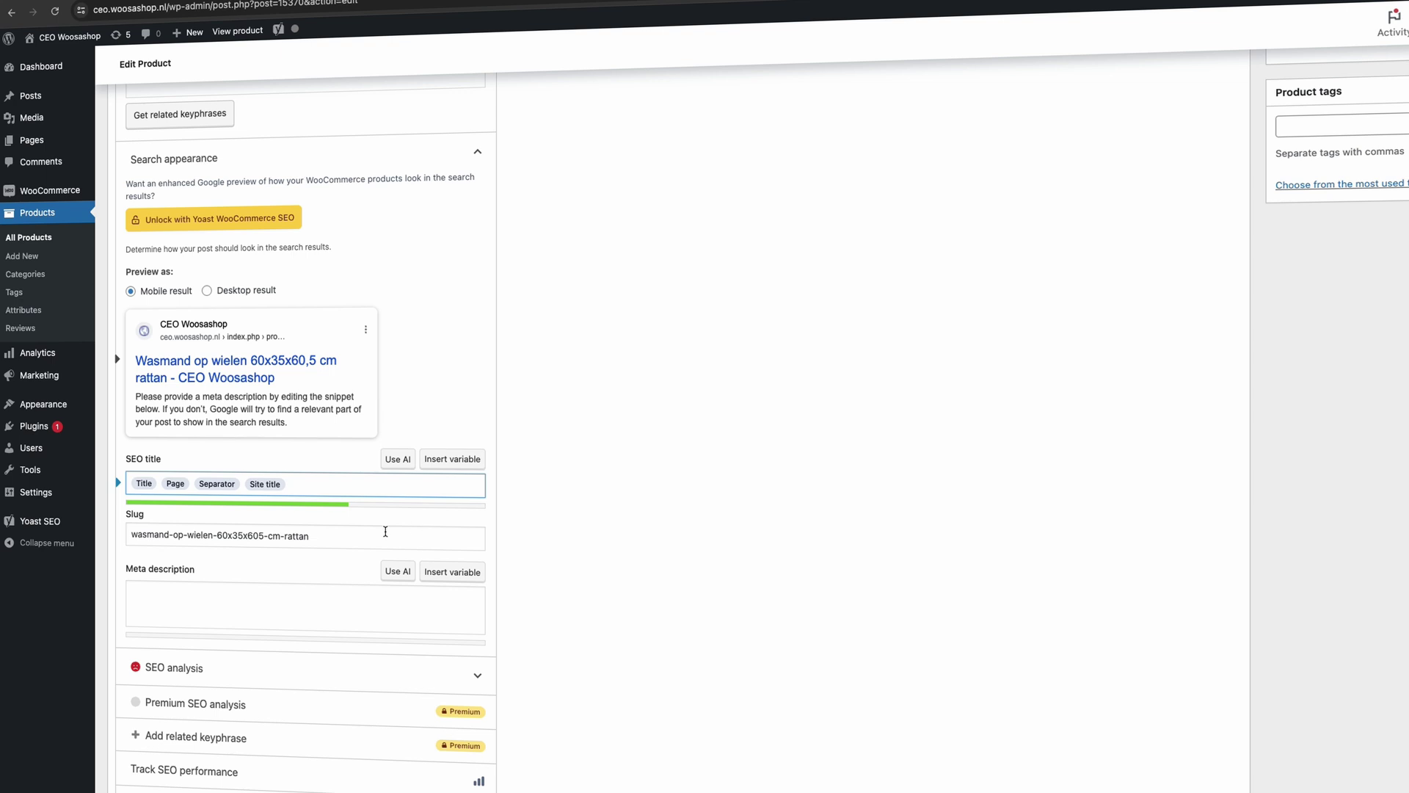
{"action": "left_click", "coordinate": [353, 544]}
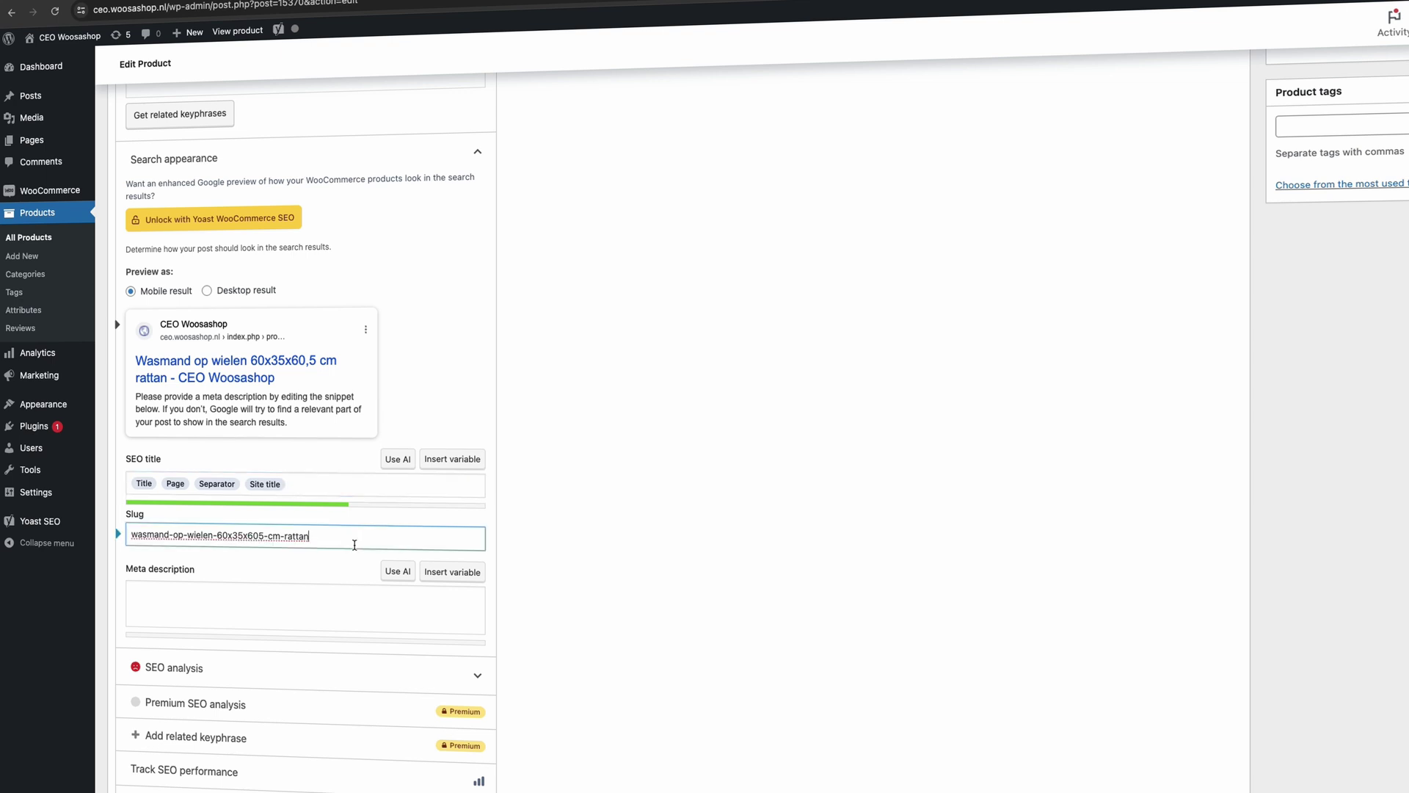
{"action": "left_click", "coordinate": [326, 599]}
{"action": "scroll", "coordinate": [329, 600], "scroll_direction": "down", "scroll_amount": 5}
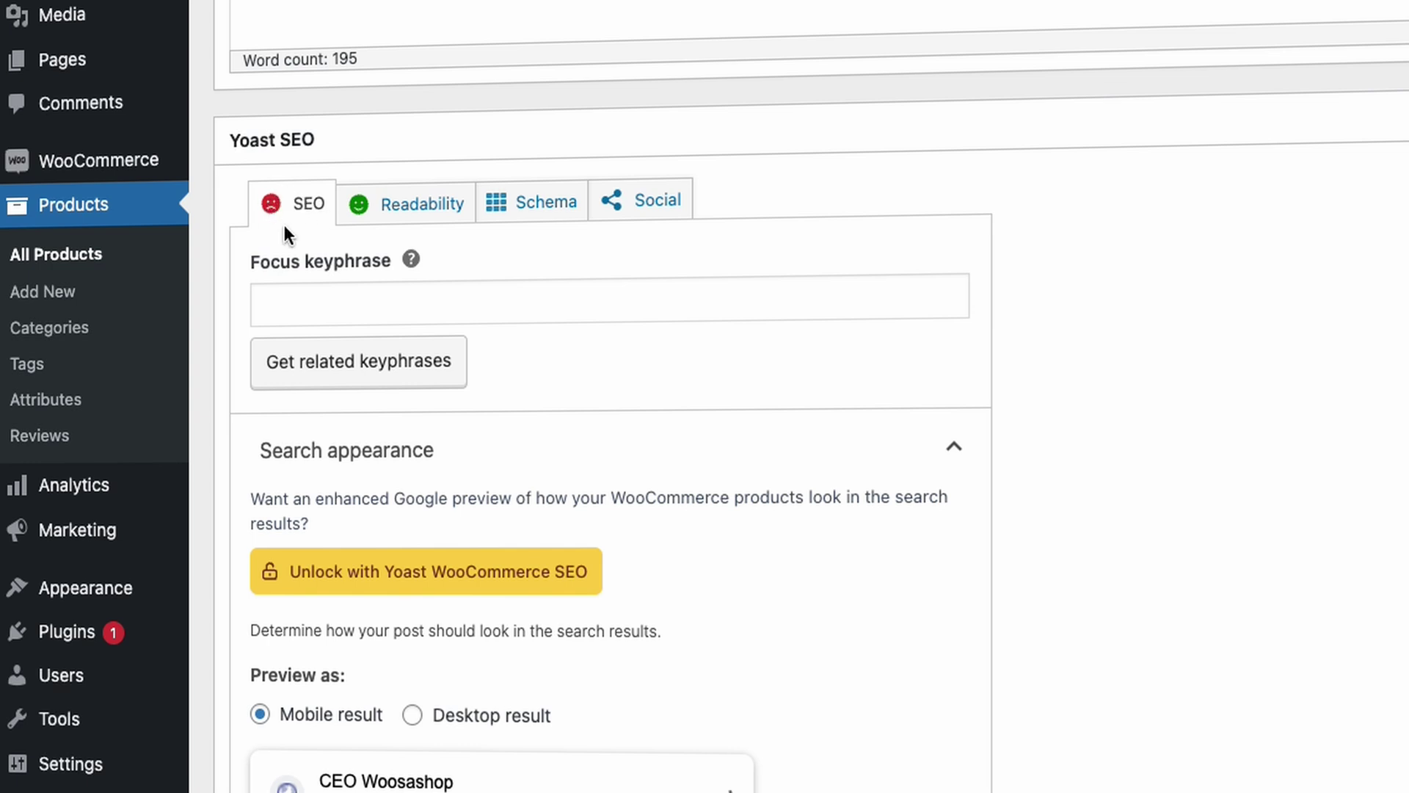
Set the product's Yoast focus keyphrase to "wasmand", the first word of the product title.
{"action": "scroll", "coordinate": [731, 485], "scroll_direction": "up", "scroll_amount": 15}
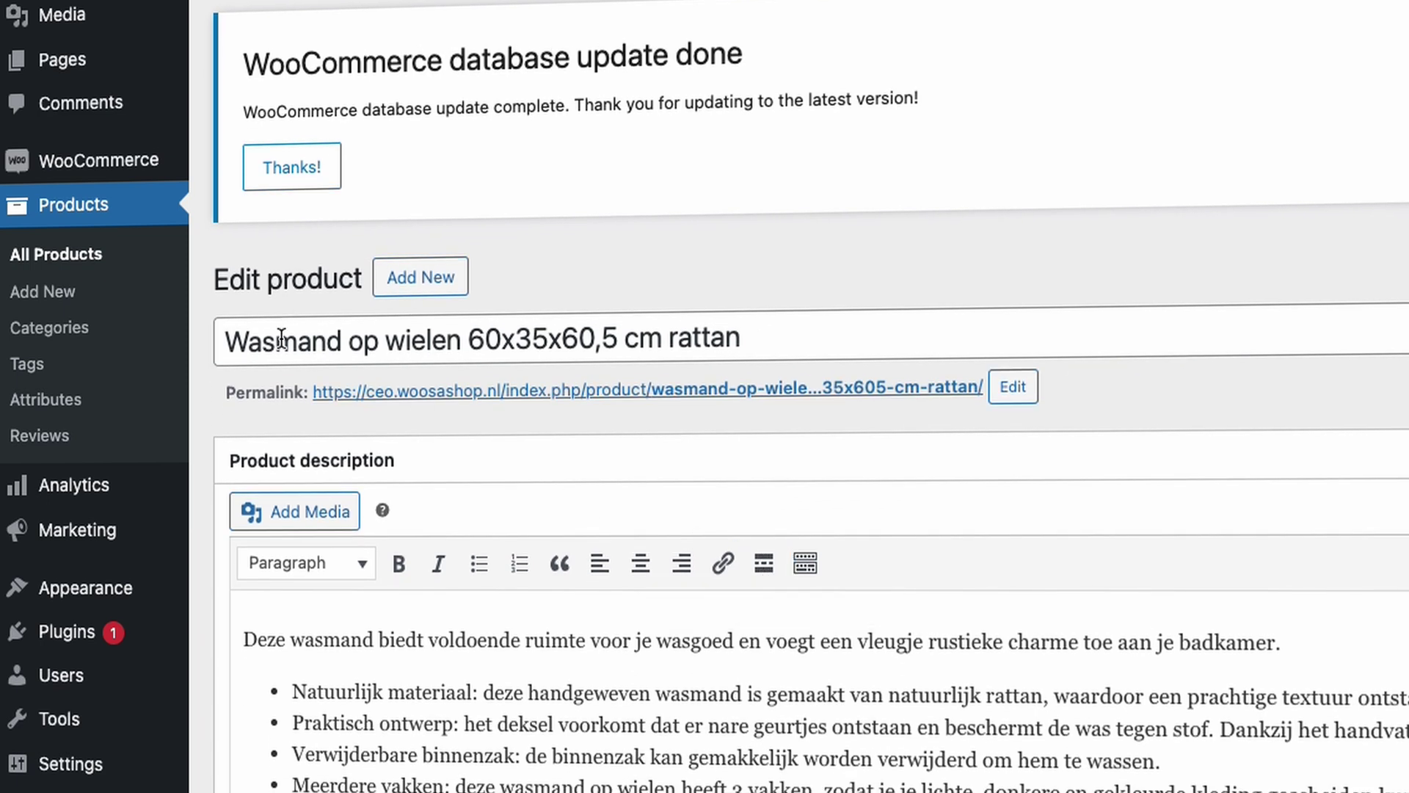
{"action": "double_click", "coordinate": [282, 340]}
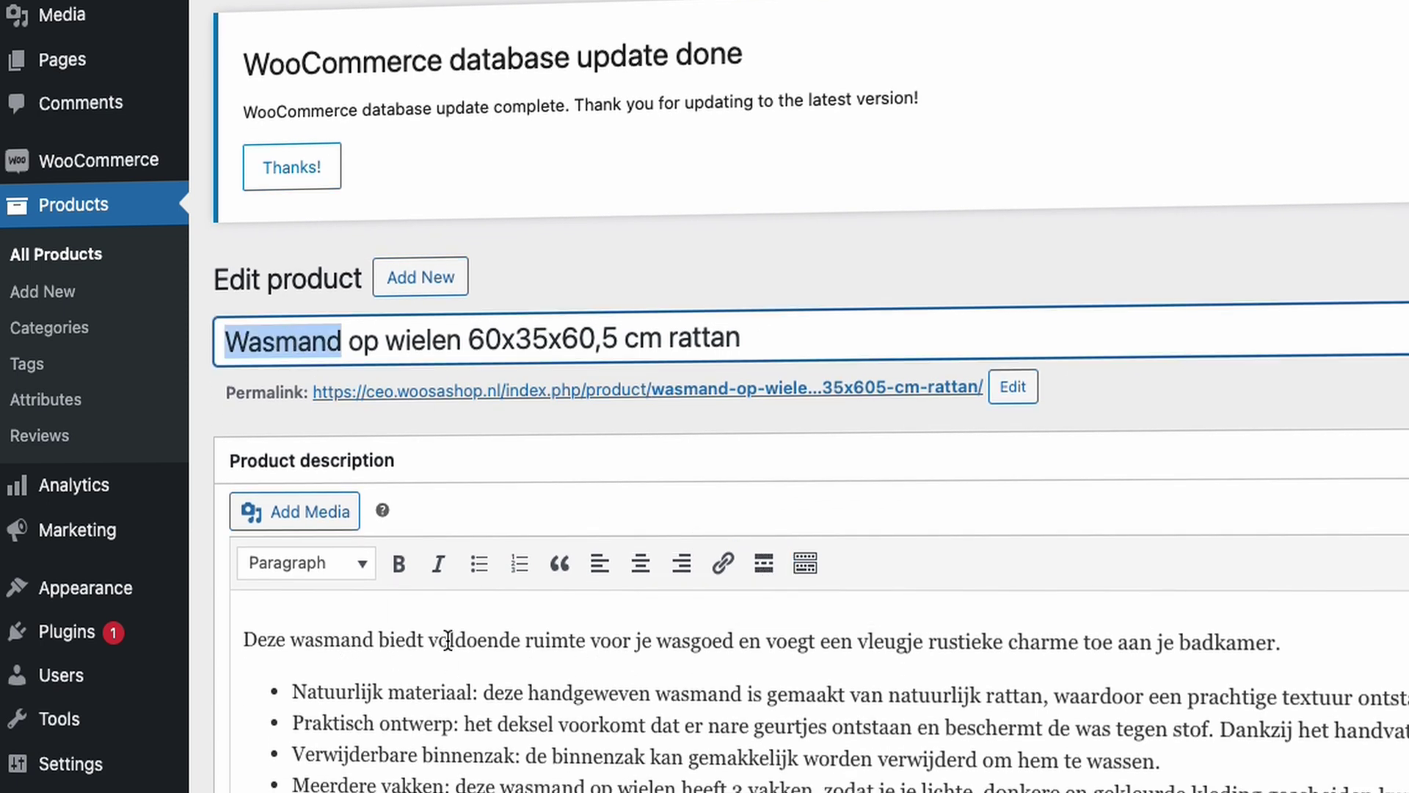
{"action": "scroll", "coordinate": [448, 641], "scroll_direction": "down", "scroll_amount": 10}
{"action": "left_click", "coordinate": [599, 723]}
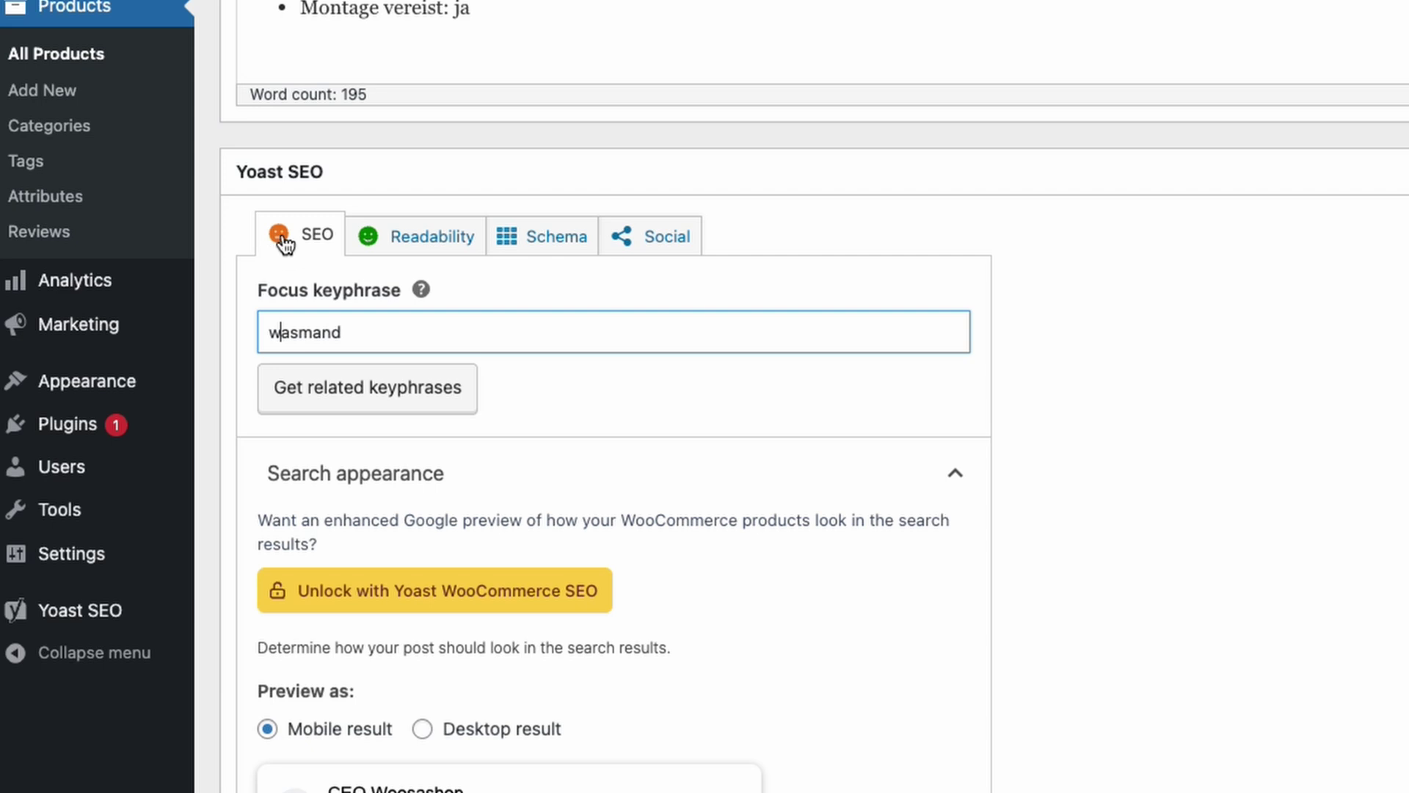
Check where the keyphrase "wasmand" is used in the product's title, permalink and description.
{"action": "scroll", "coordinate": [494, 500], "scroll_direction": "up", "scroll_amount": 8}
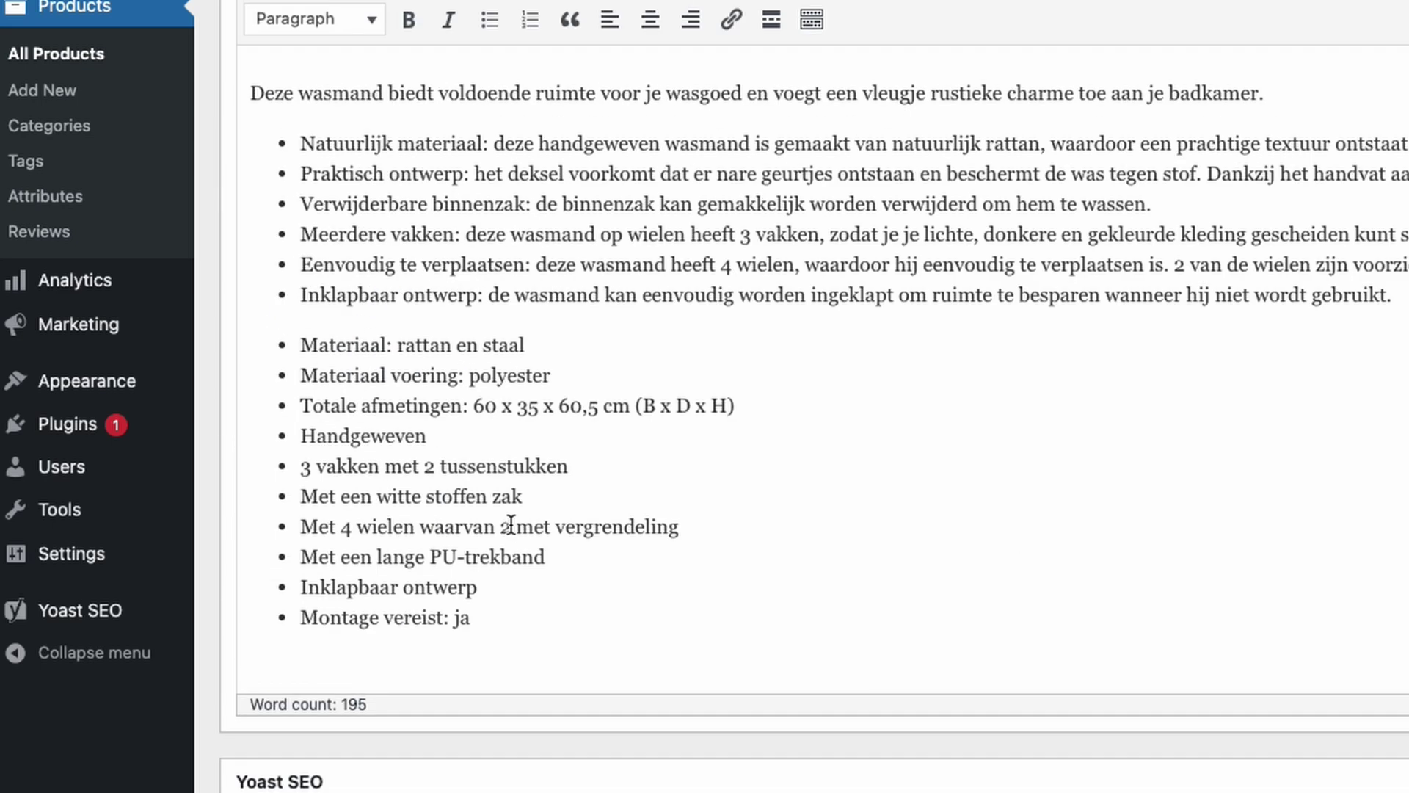
{"action": "left_click", "coordinate": [284, 138]}
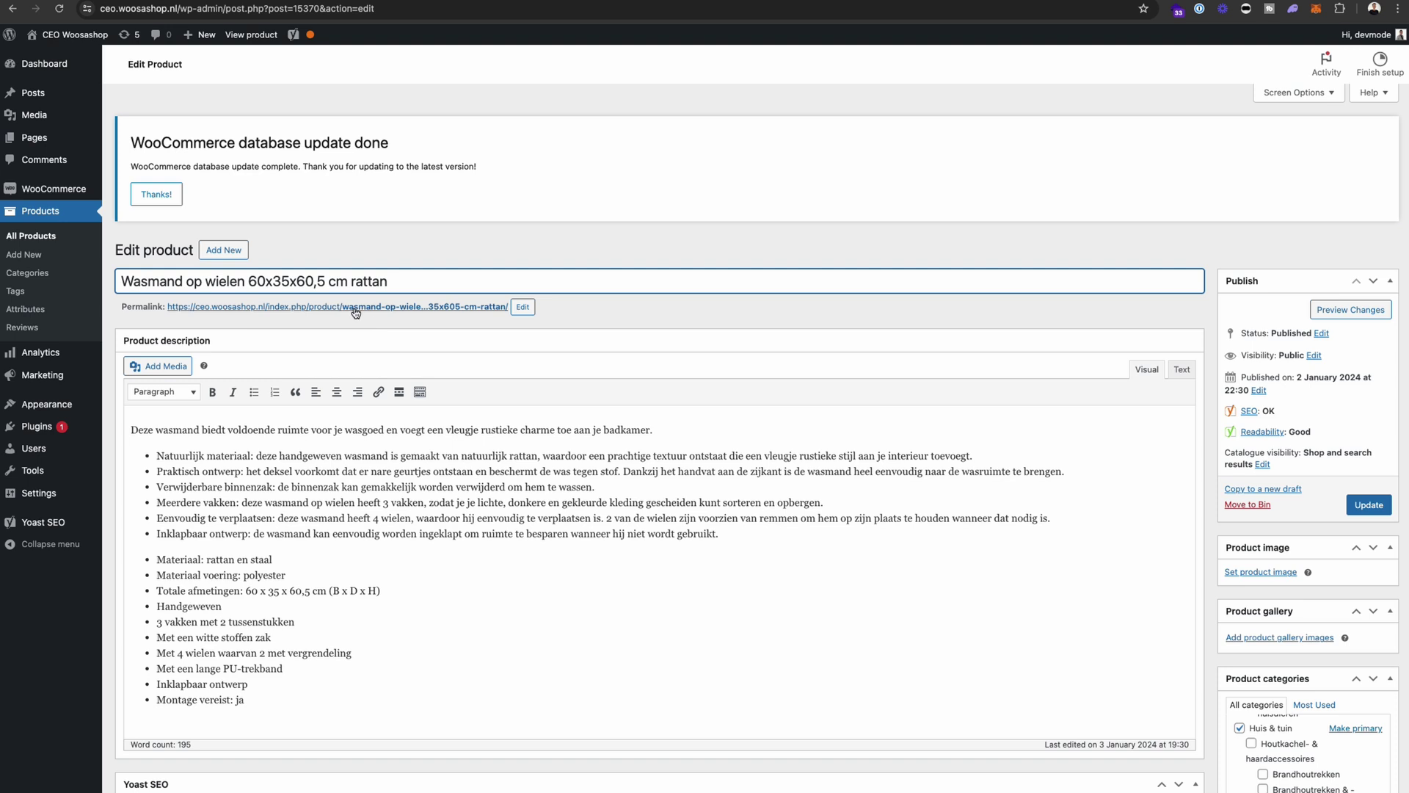
{"action": "left_click", "coordinate": [168, 431]}
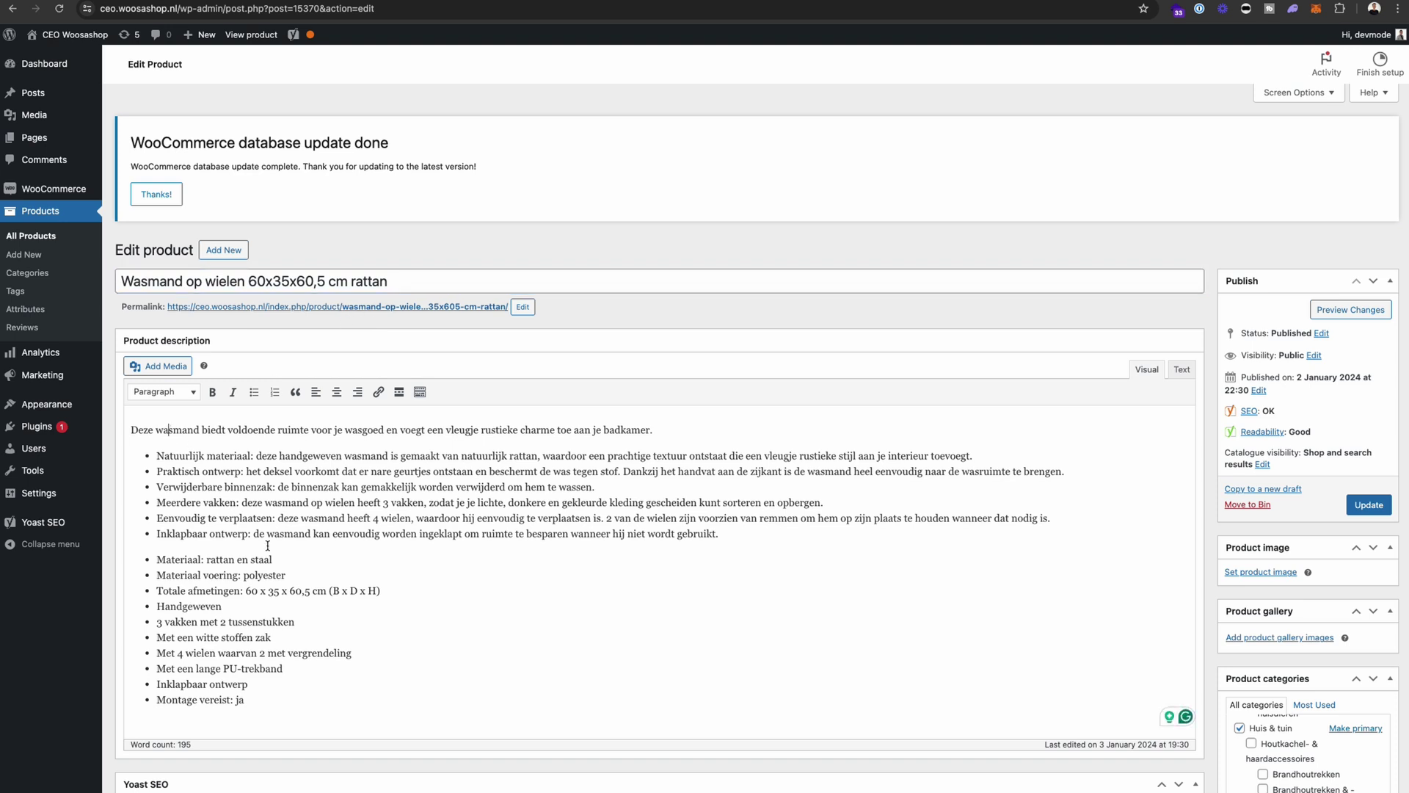
Write the meta description "Wasmand is very usefull for dirty clothing before going into the washing machine and making them shiney and clean. Yihaaaaa!".
{"action": "scroll", "coordinate": [325, 602], "scroll_direction": "down", "scroll_amount": 5}
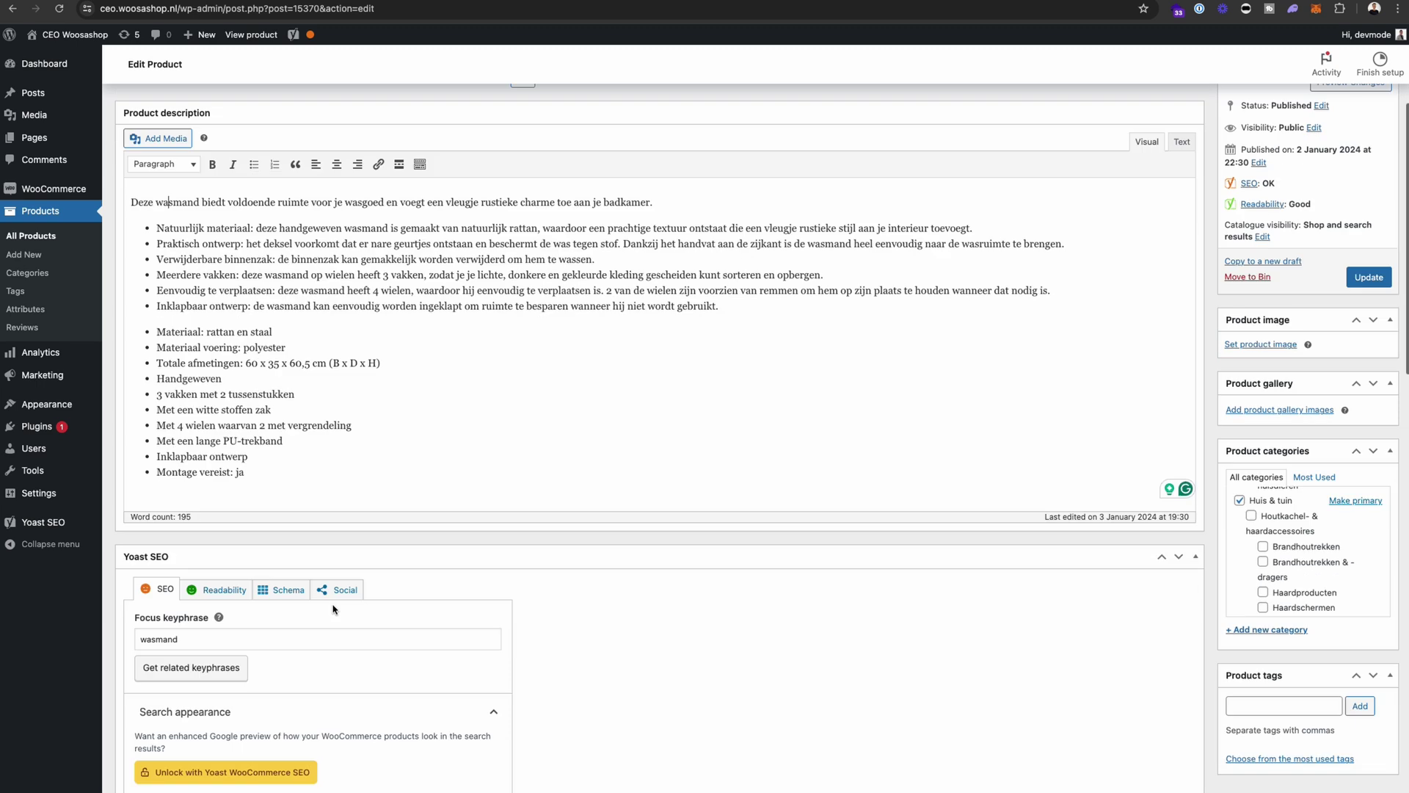
{"action": "scroll", "coordinate": [333, 608], "scroll_direction": "down", "scroll_amount": 3}
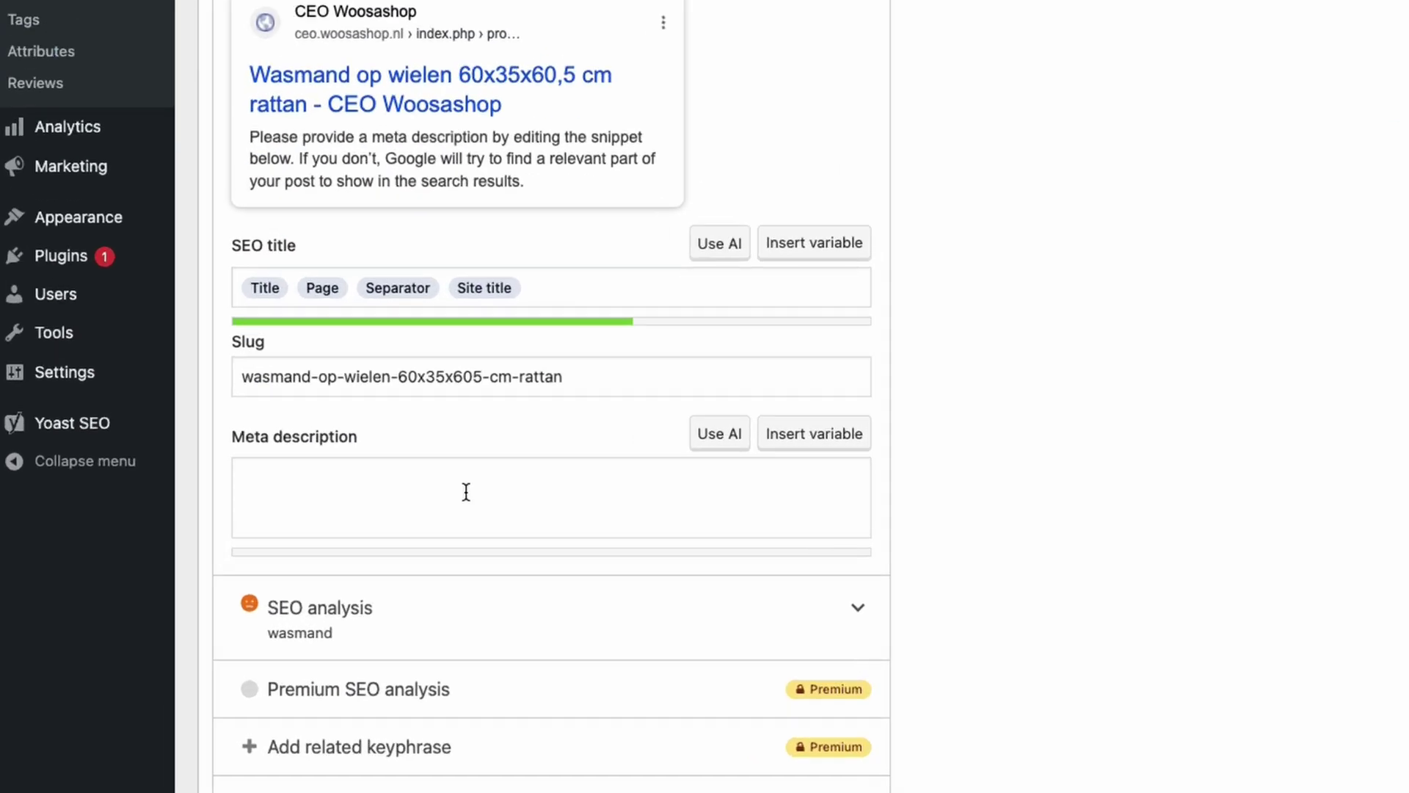
{"action": "left_click", "coordinate": [268, 675]}
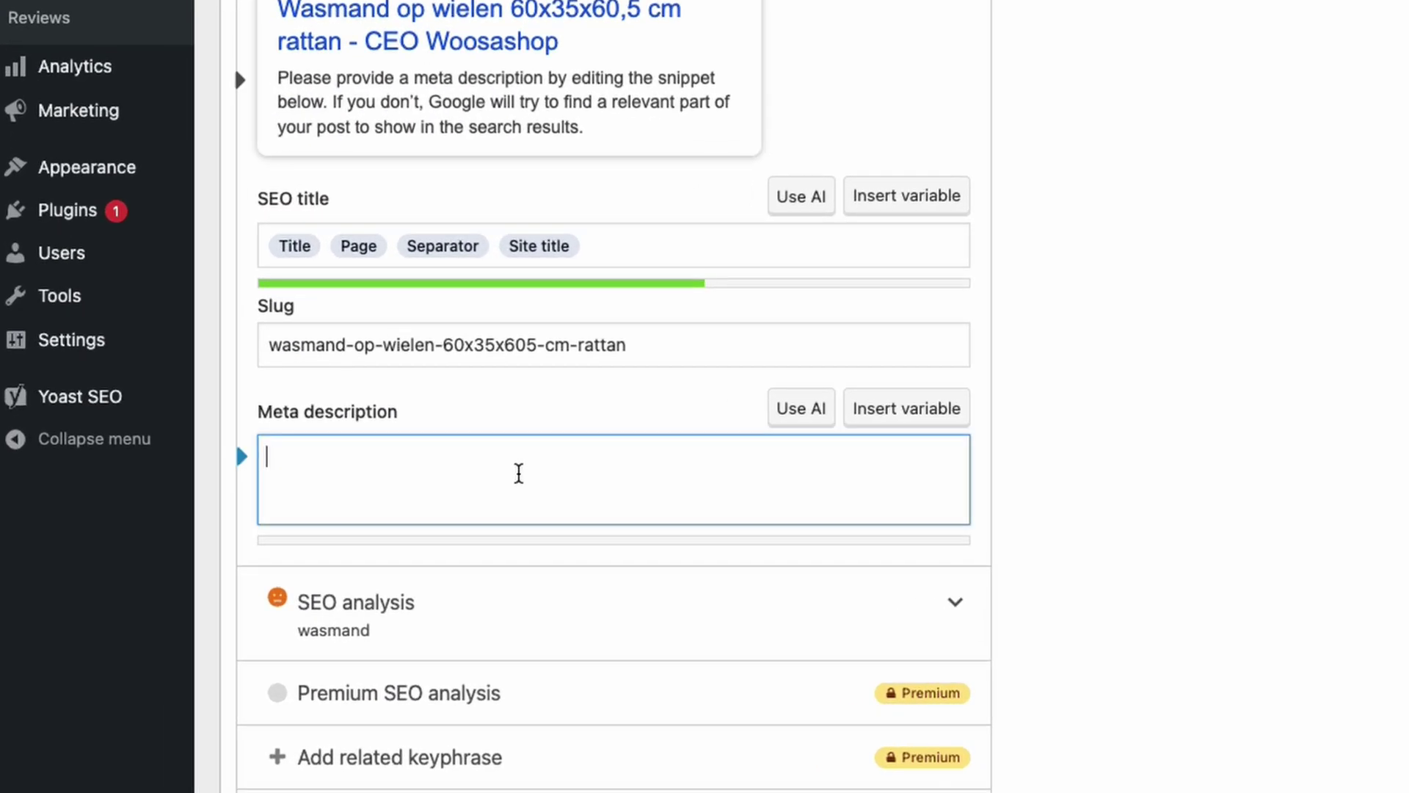
{"action": "type", "text": "Wasmand"}
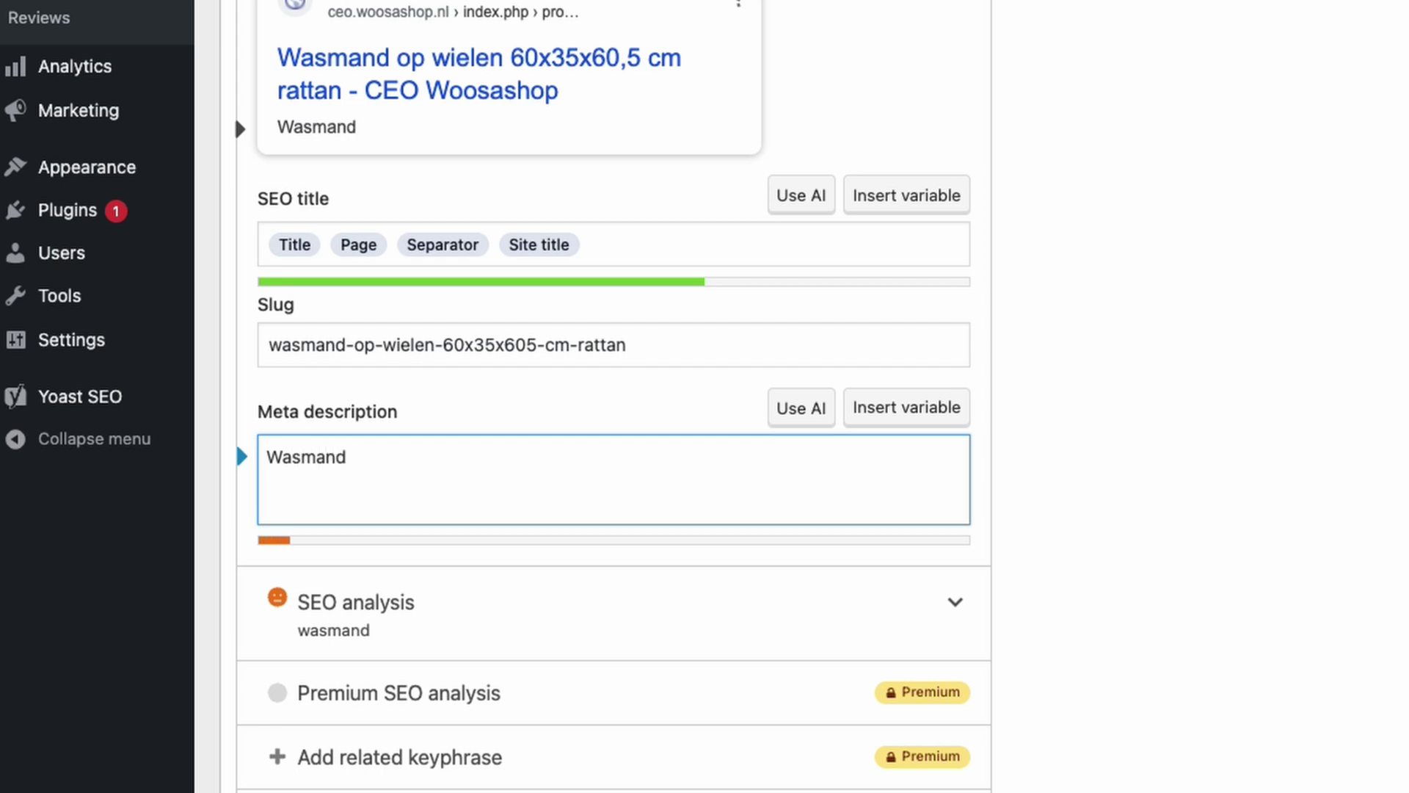
{"action": "type", "text": " is very use"}
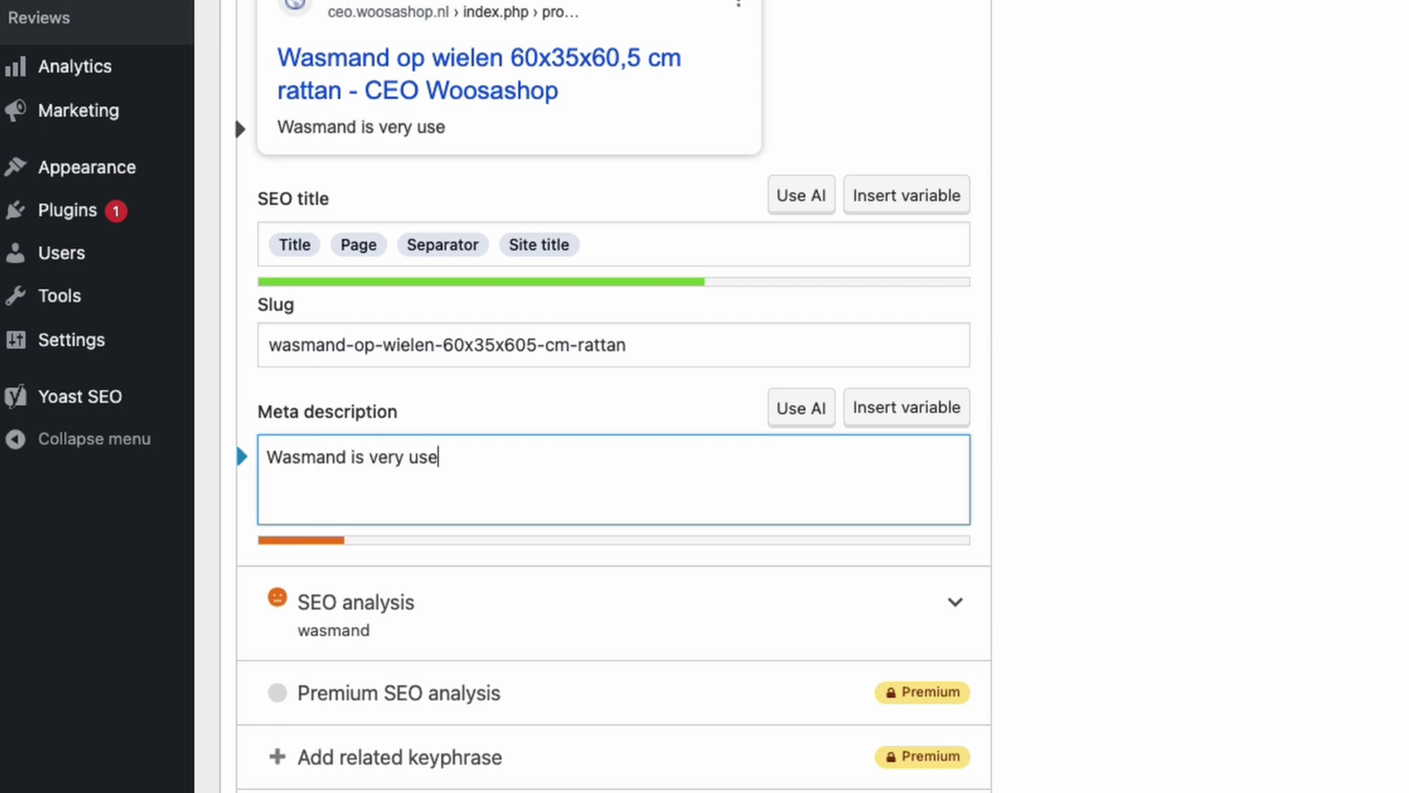
{"action": "type", "text": "full for di"}
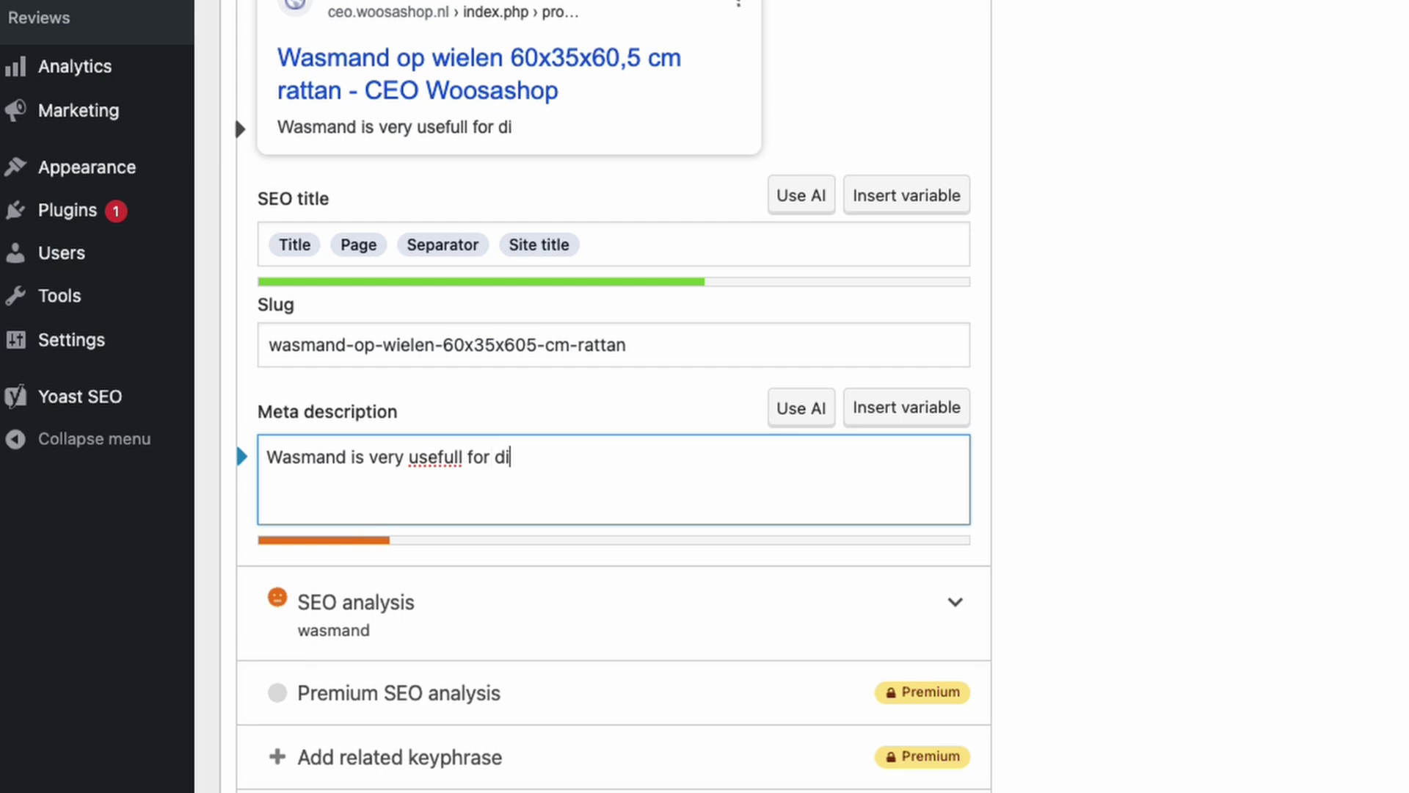
{"action": "type", "text": "rty clothing be"}
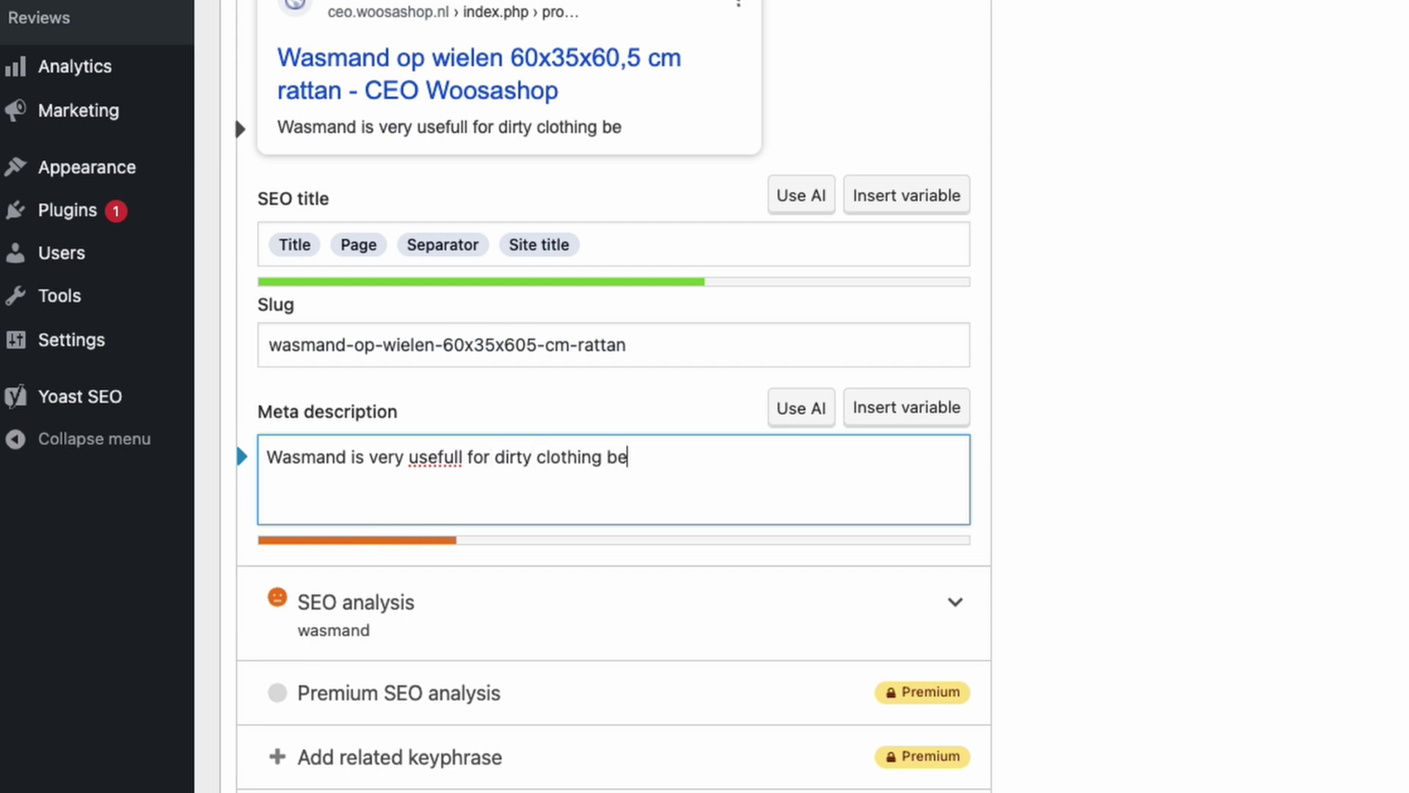
{"action": "type", "text": "fore going int"}
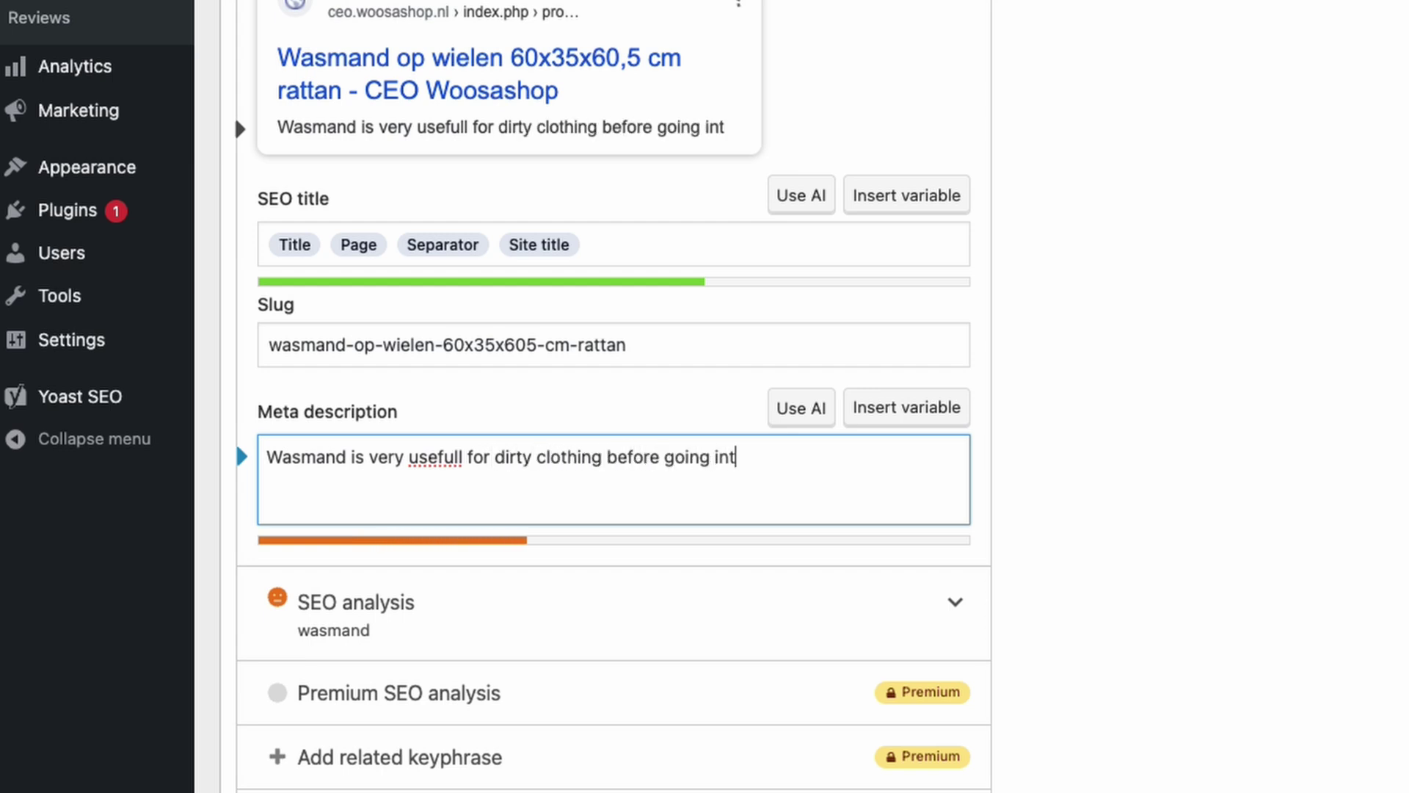
{"action": "type", "text": "o the washing machi"}
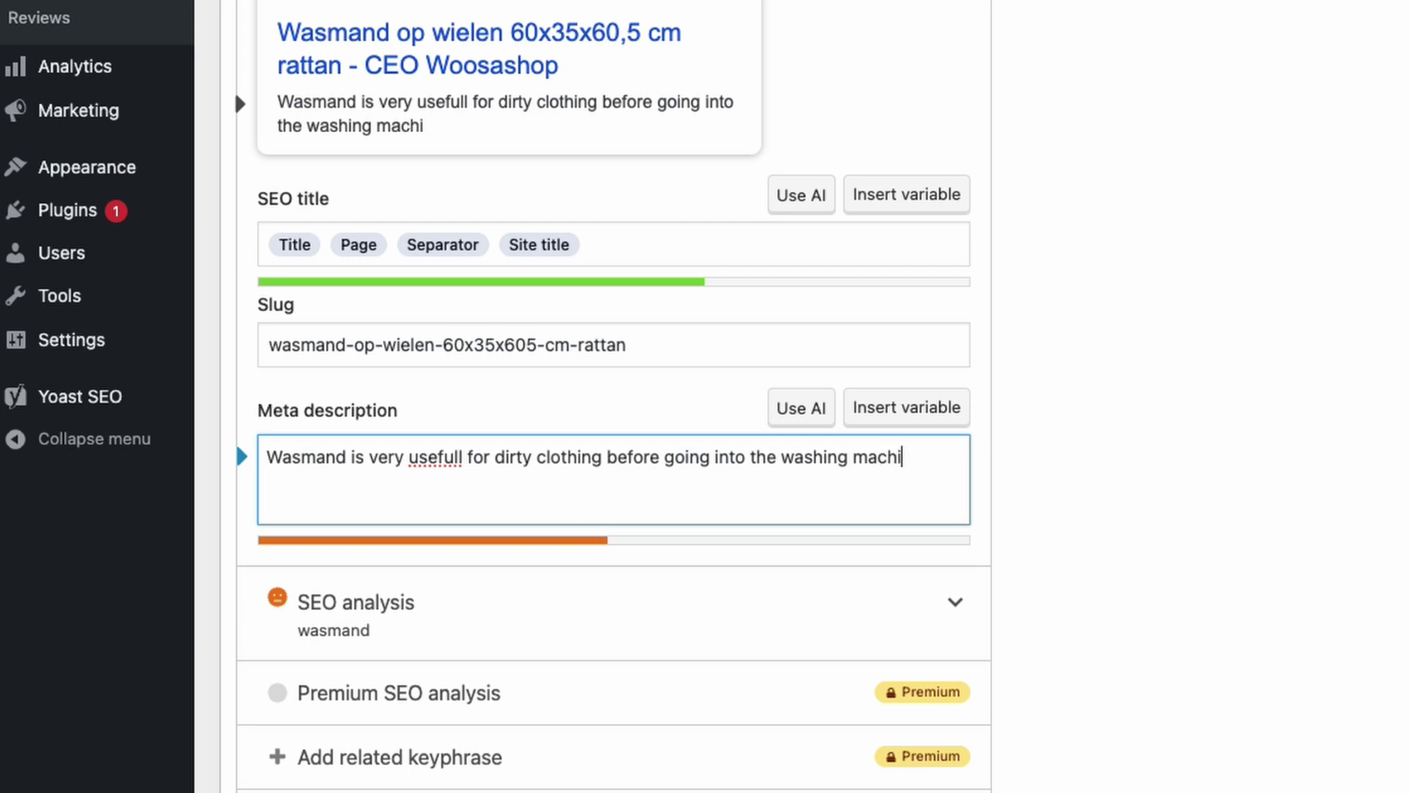
{"action": "type", "text": "ne and making th"}
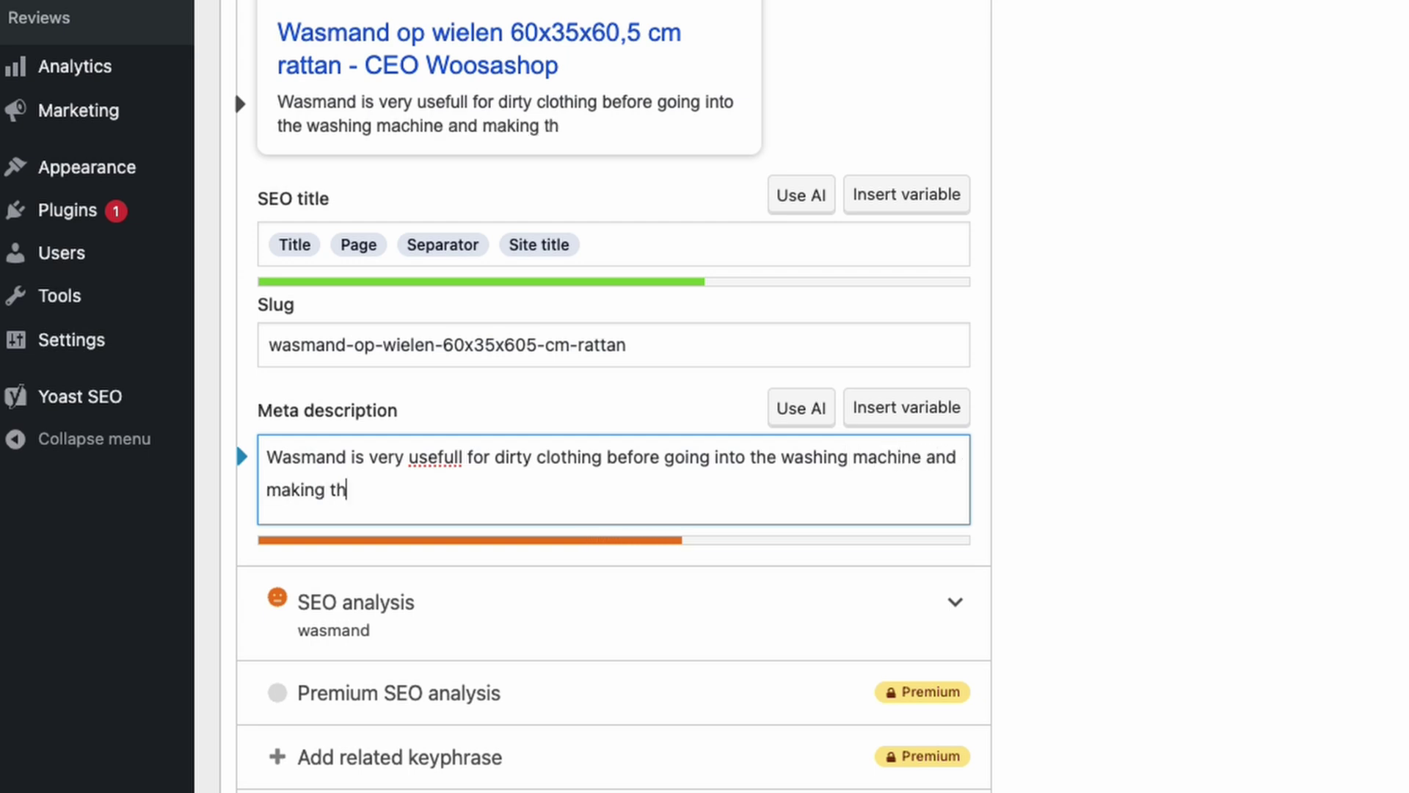
{"action": "type", "text": "em c"}
{"action": "key", "text": "BackSpace"}
{"action": "type", "text": "shiney and "}
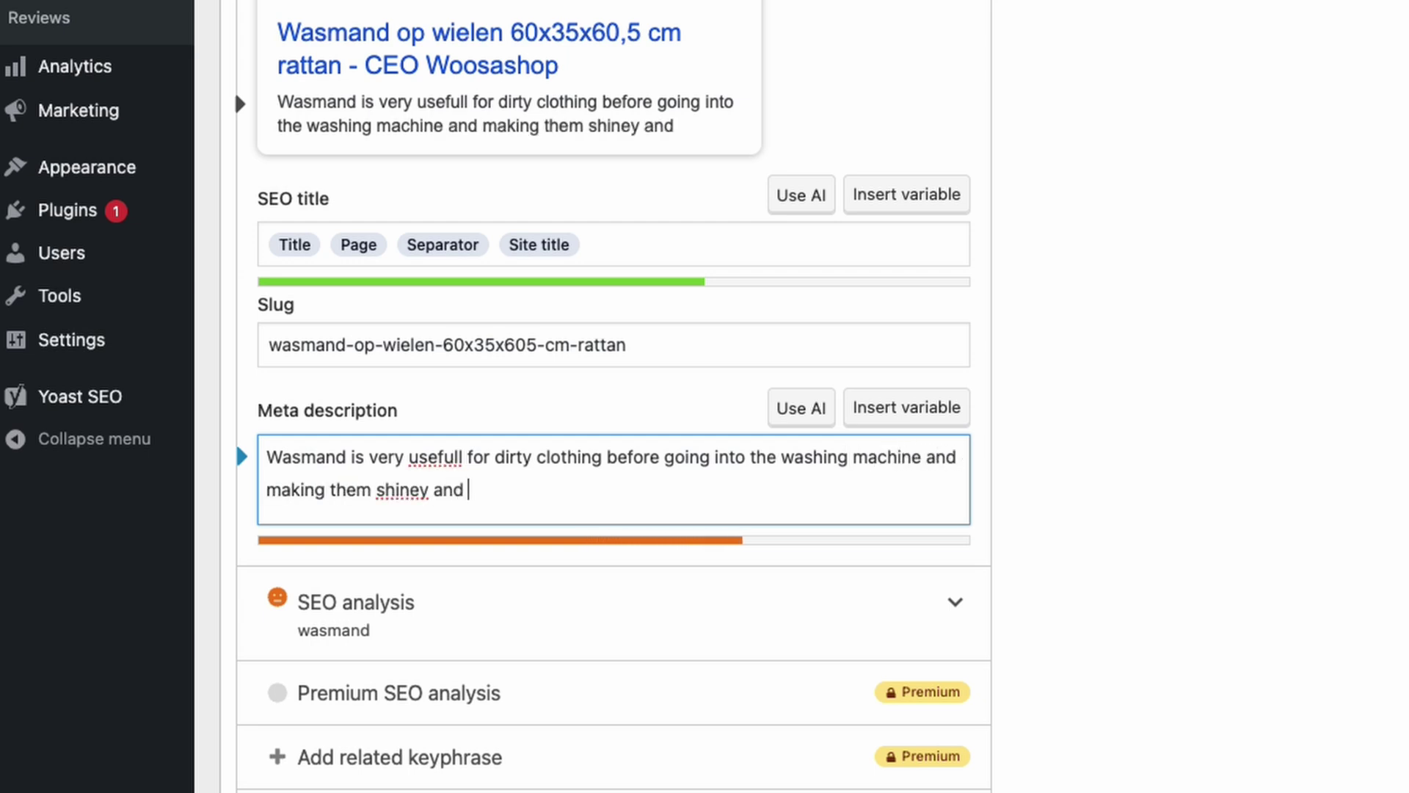
{"action": "type", "text": "clean. Yihaaaaa!"}
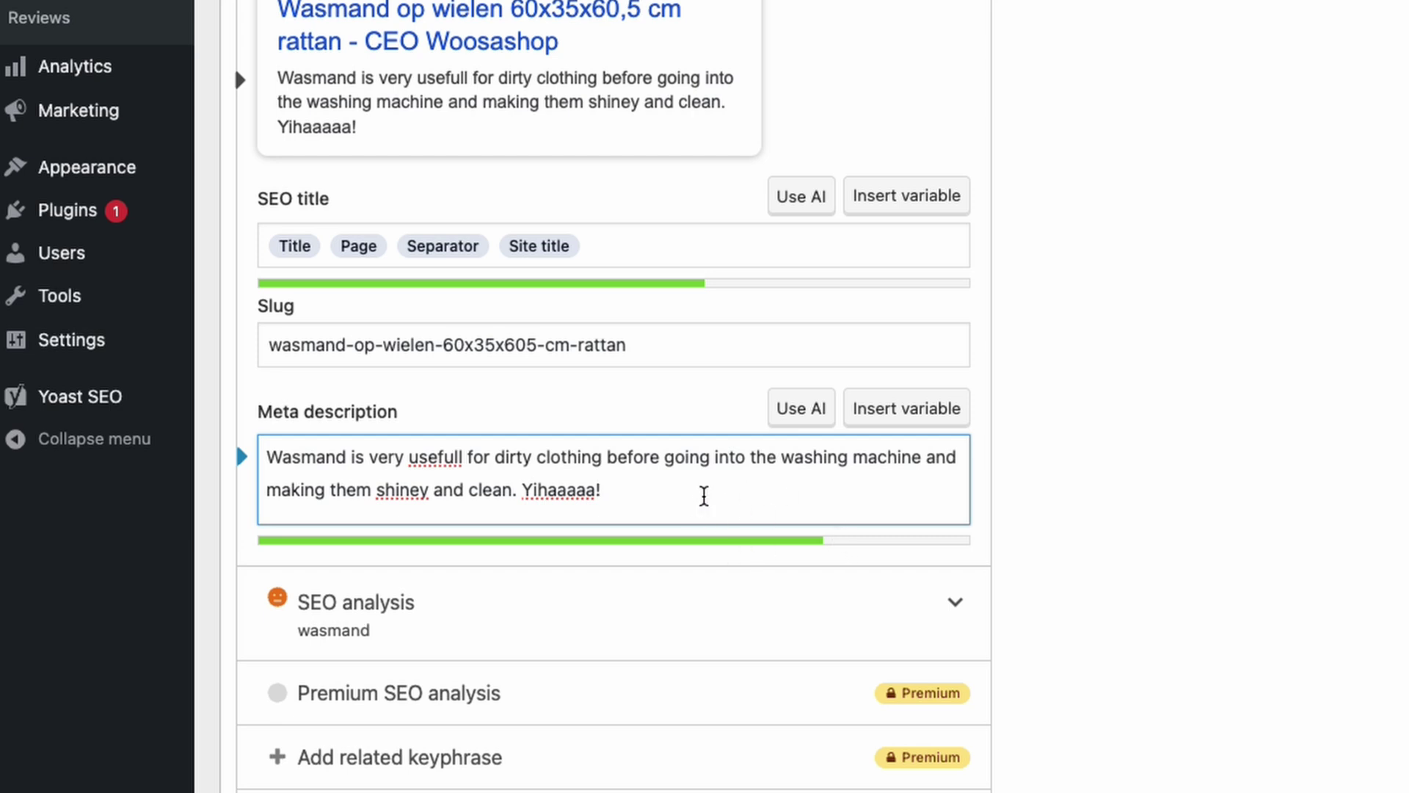
Review the mobile search result preview together with the SEO title, slug and meta description.
{"action": "scroll", "coordinate": [703, 496], "scroll_direction": "down", "scroll_amount": 1}
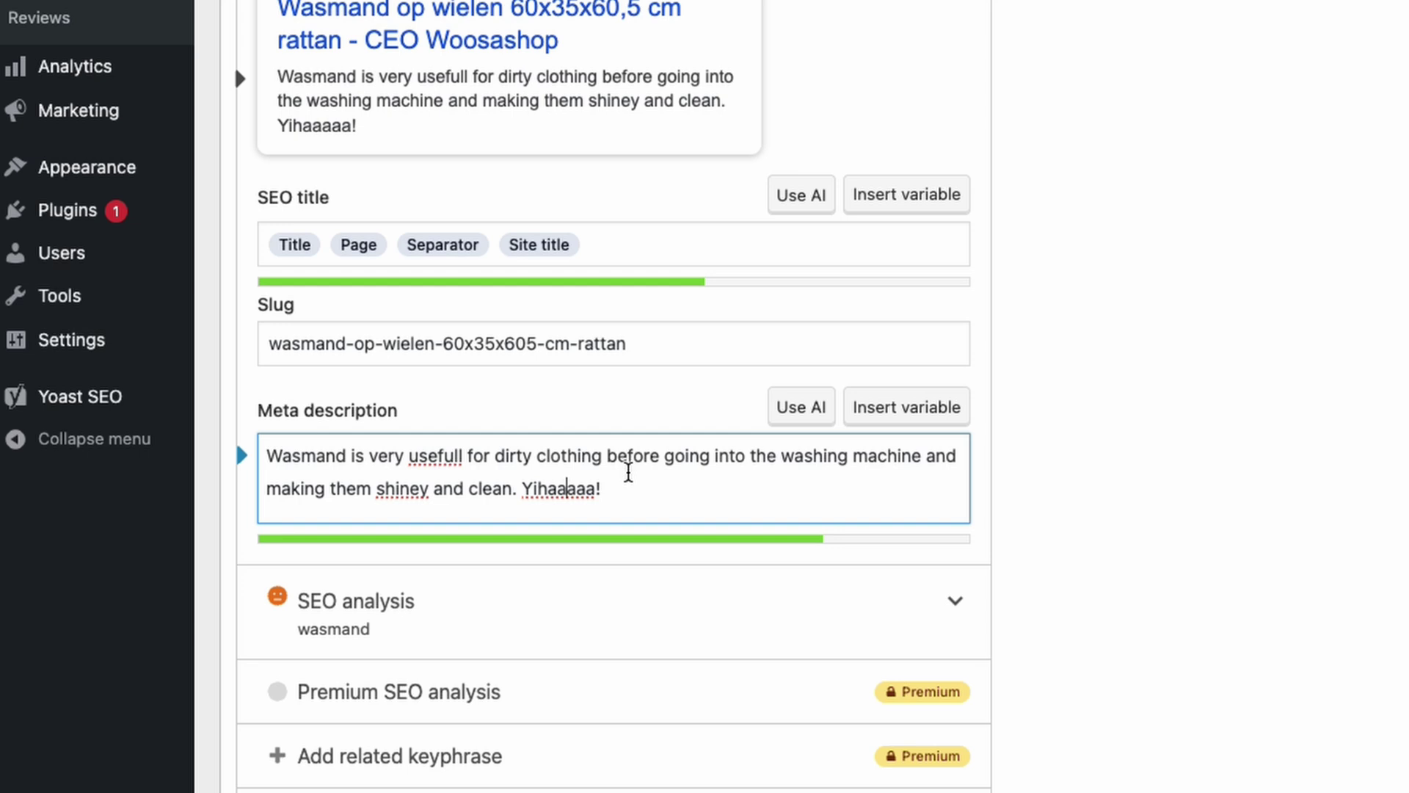
{"action": "scroll", "coordinate": [710, 601], "scroll_direction": "down", "scroll_amount": 7}
{"action": "scroll", "coordinate": [720, 604], "scroll_direction": "up", "scroll_amount": 11}
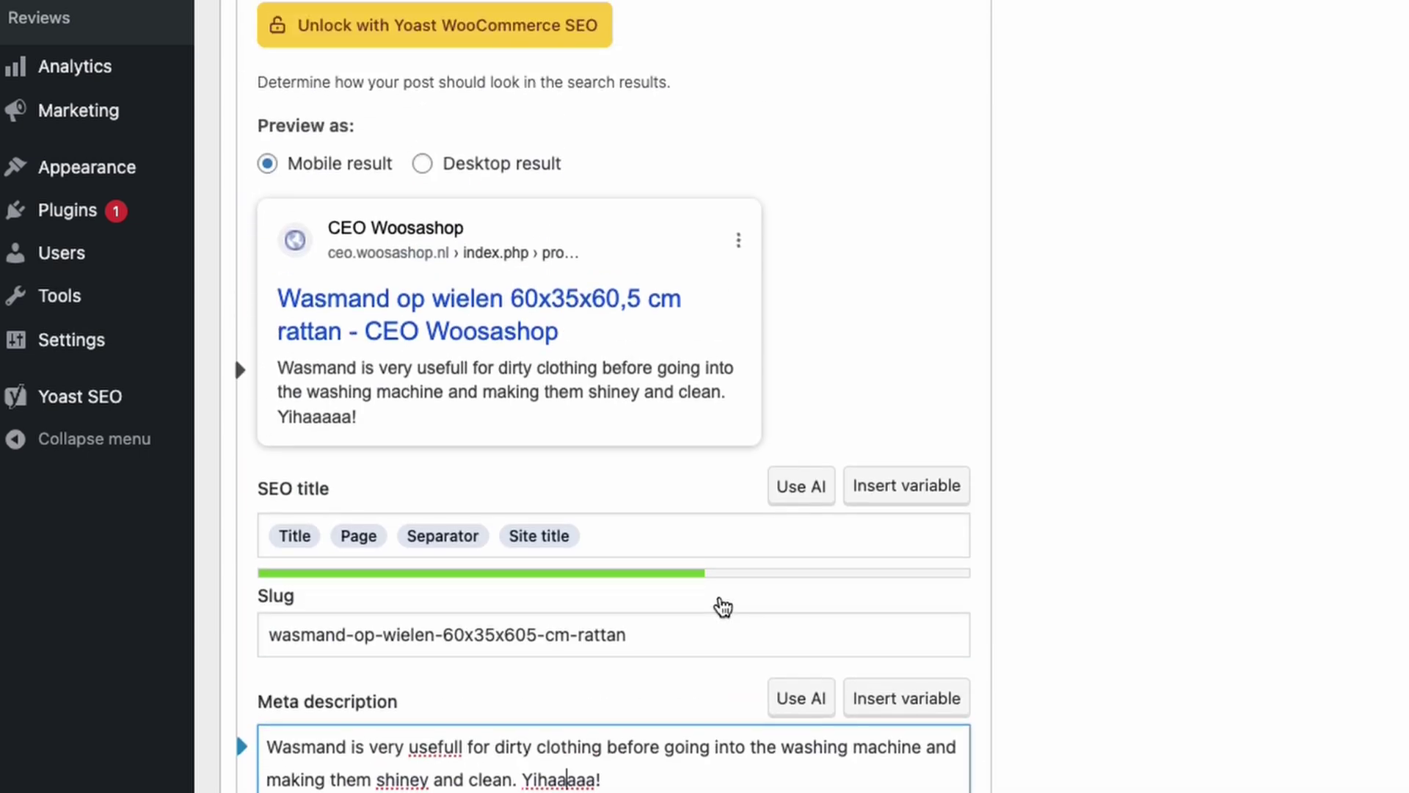
{"action": "scroll", "coordinate": [721, 604], "scroll_direction": "up", "scroll_amount": 4}
{"action": "scroll", "coordinate": [734, 624], "scroll_direction": "down", "scroll_amount": 6}
{"action": "scroll", "coordinate": [735, 588], "scroll_direction": "up", "scroll_amount": 2}
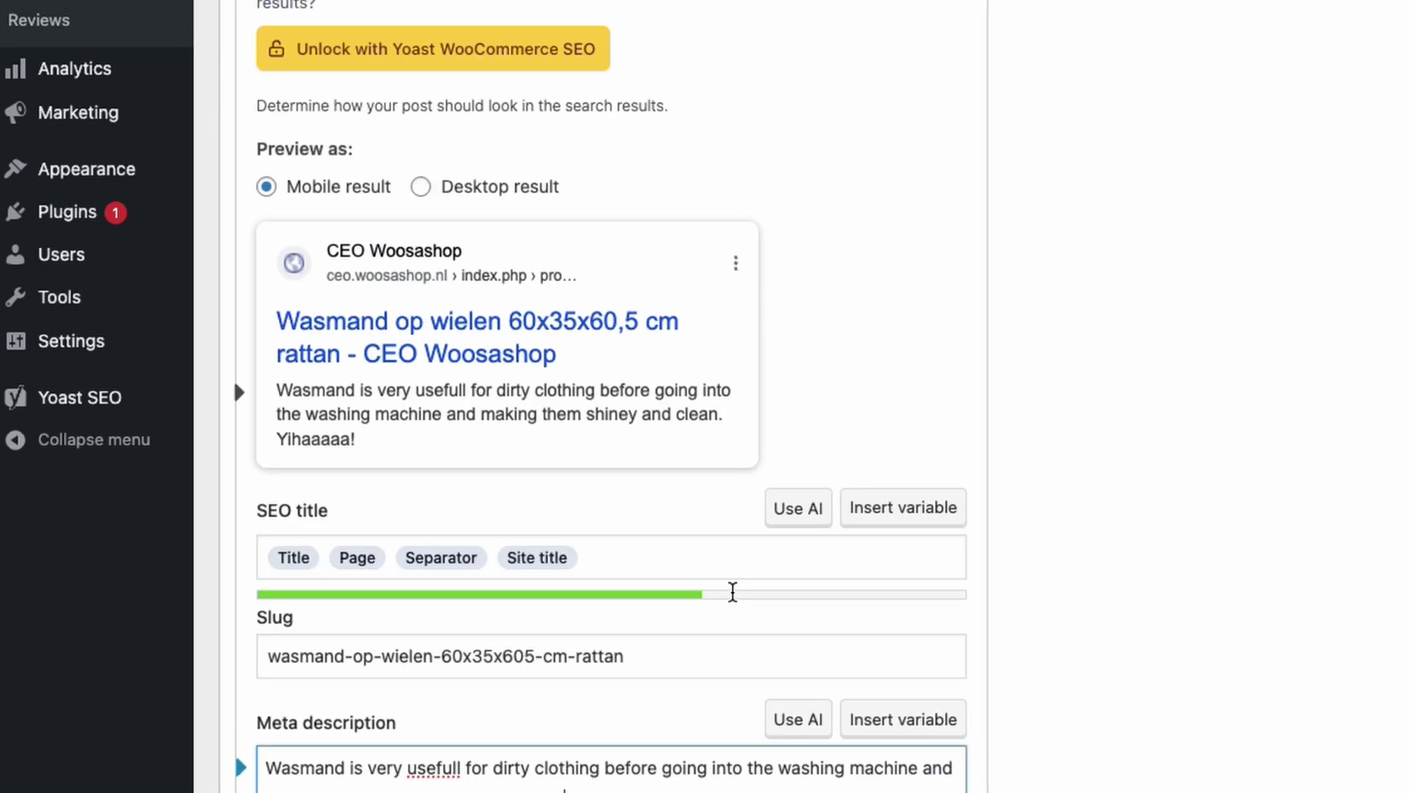
{"action": "scroll", "coordinate": [734, 610], "scroll_direction": "down", "scroll_amount": 3}
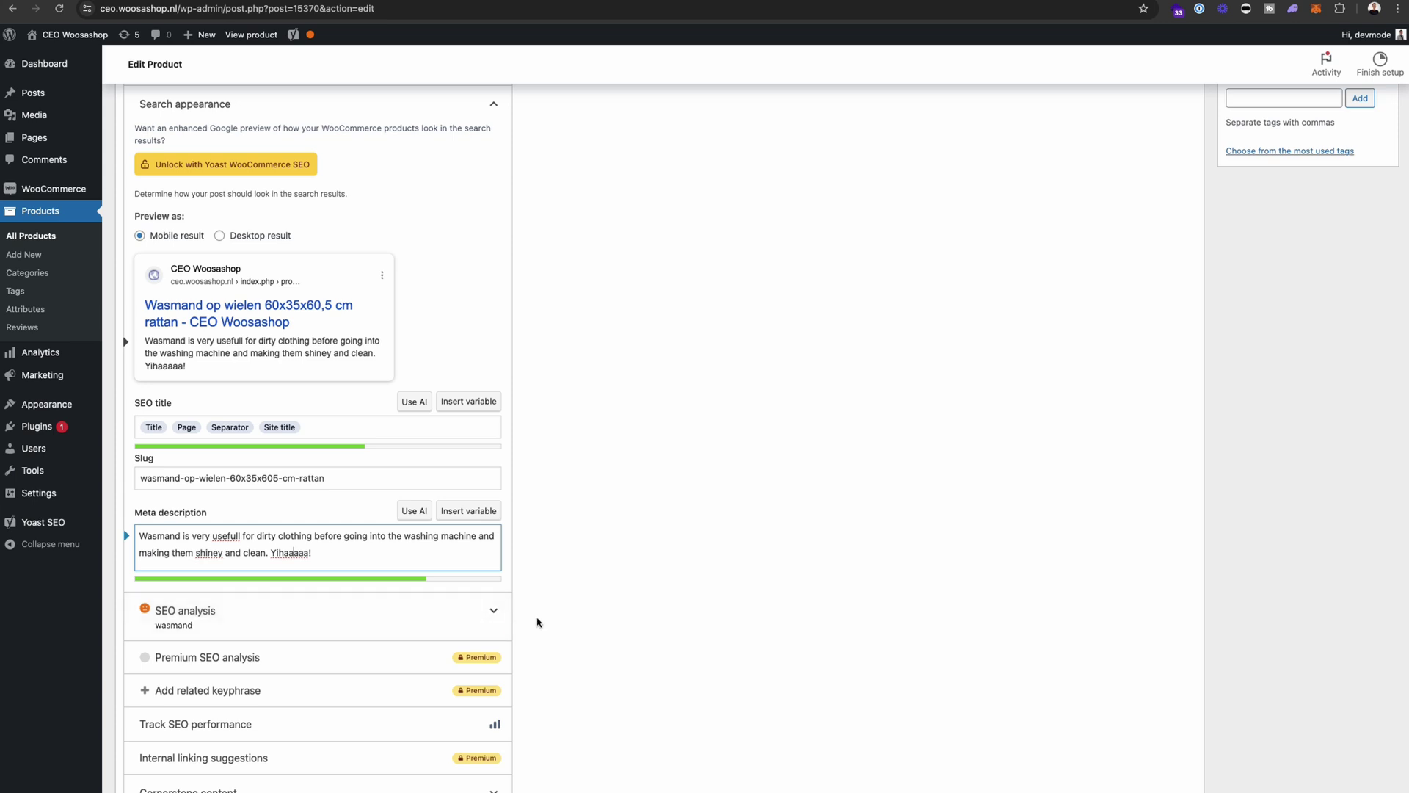
Review the product's description and Yoast SEO section, update the product and return to the product list.
{"action": "left_click", "coordinate": [470, 657]}
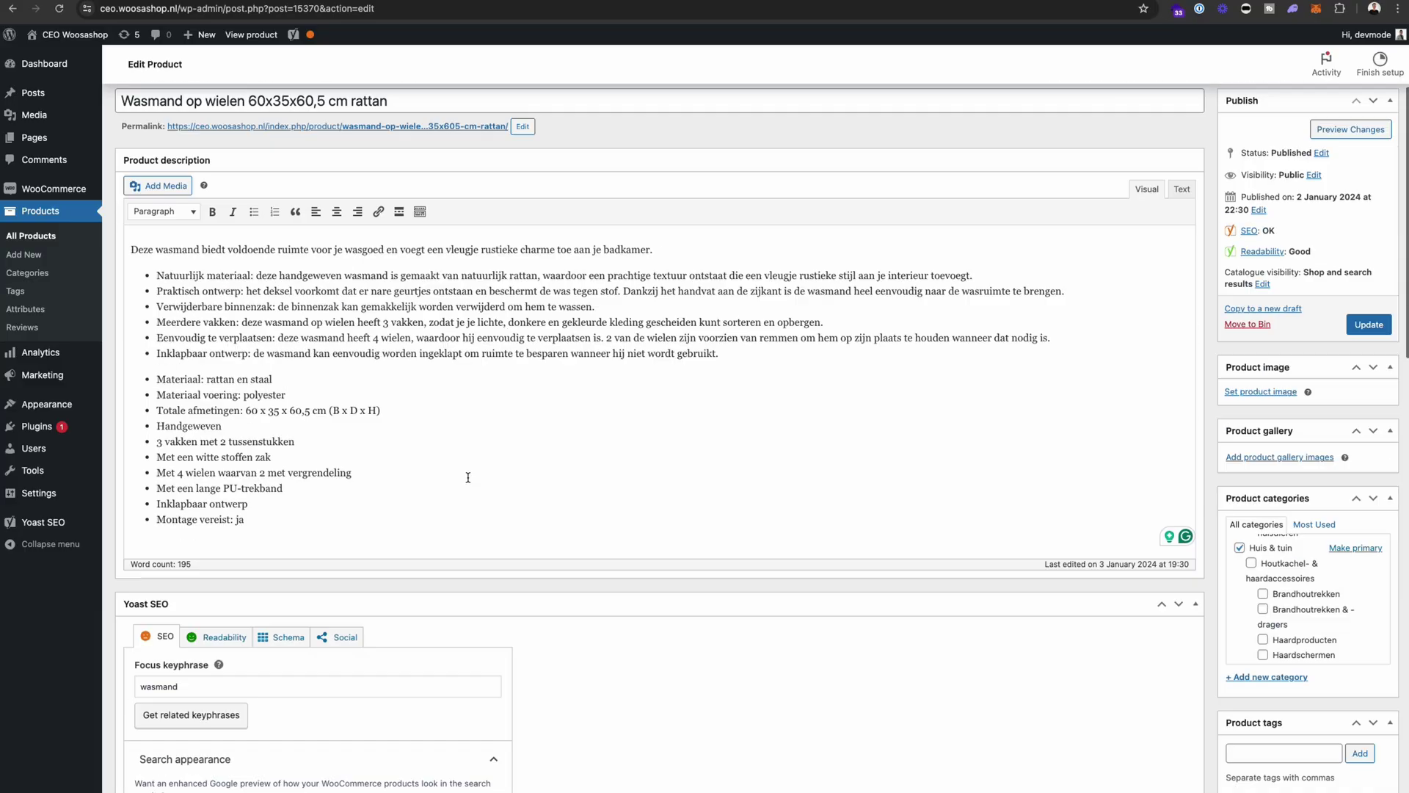
{"action": "scroll", "coordinate": [468, 477], "scroll_direction": "up", "scroll_amount": 1}
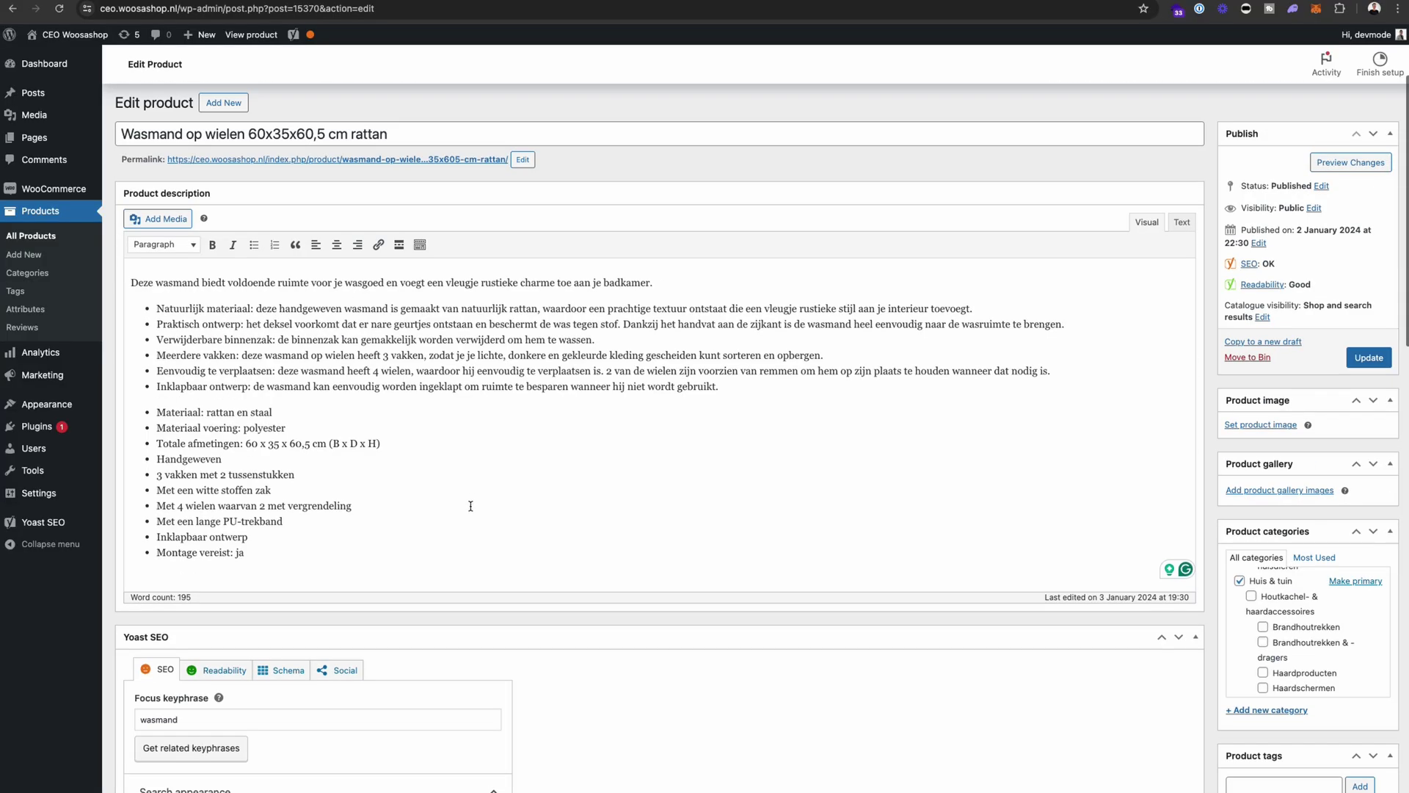
{"action": "scroll", "coordinate": [470, 470], "scroll_direction": "down", "scroll_amount": 7}
{"action": "scroll", "coordinate": [294, 366], "scroll_direction": "up", "scroll_amount": 9}
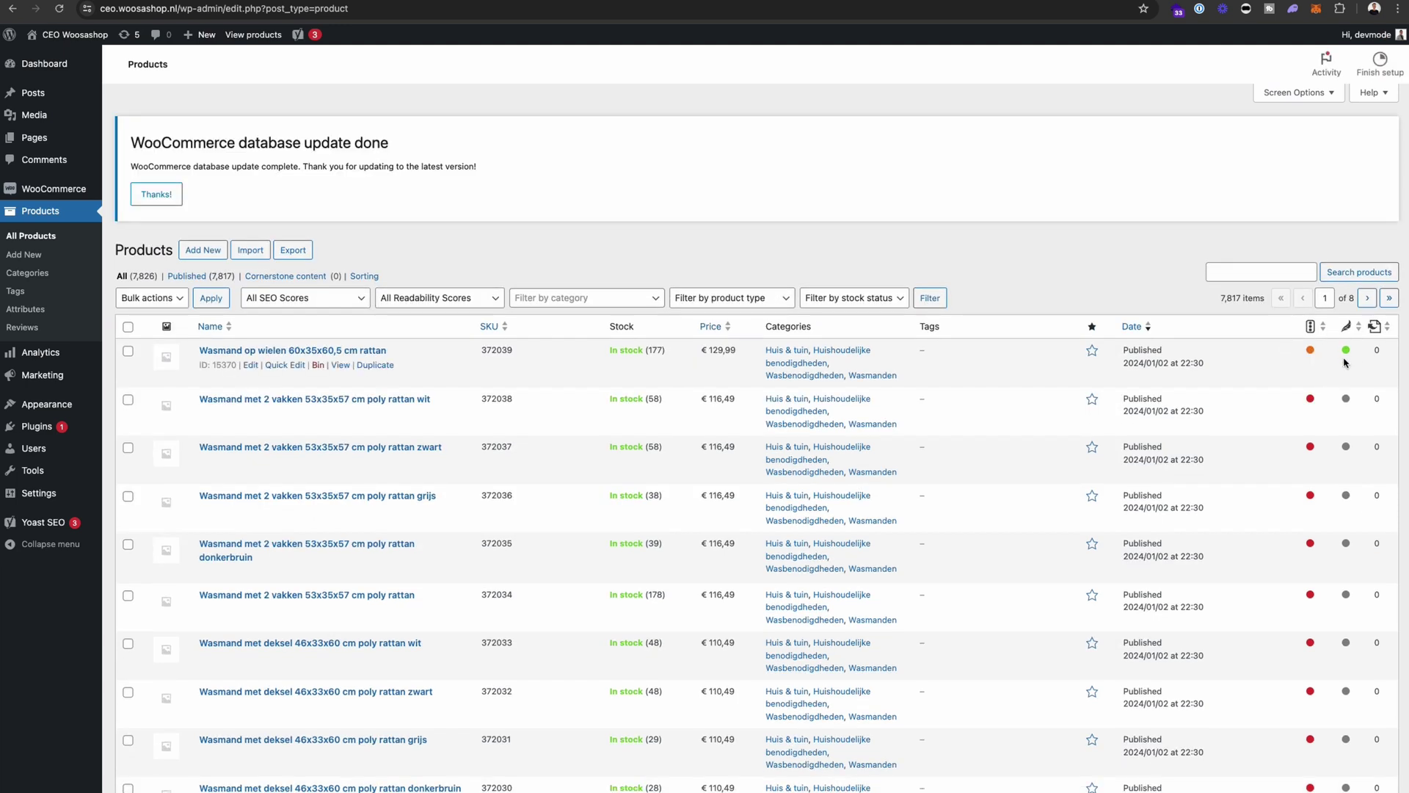
Go to the page for adding plugins and start a plugin search.
{"action": "mouse_move", "coordinate": [34, 428]}
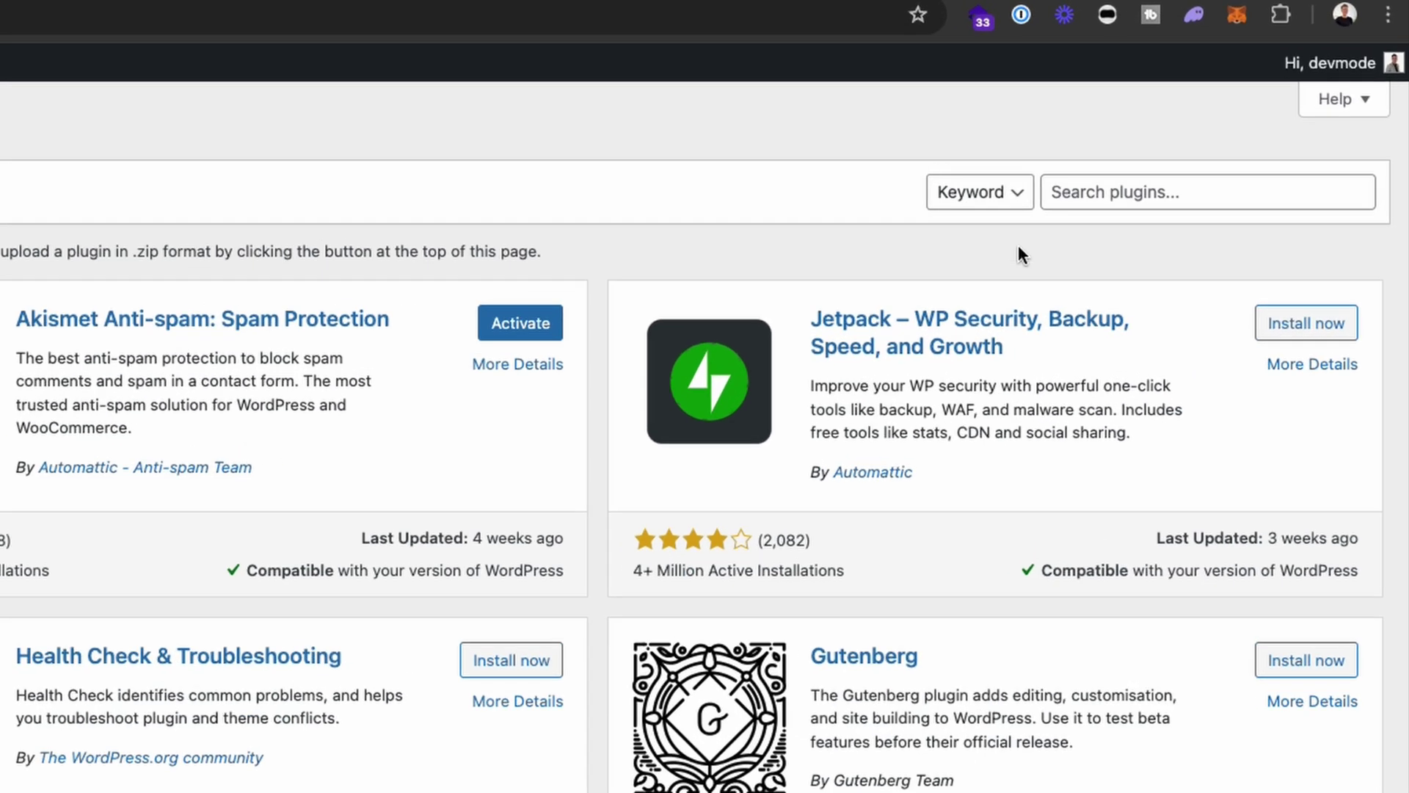
{"action": "left_click", "coordinate": [1251, 95]}
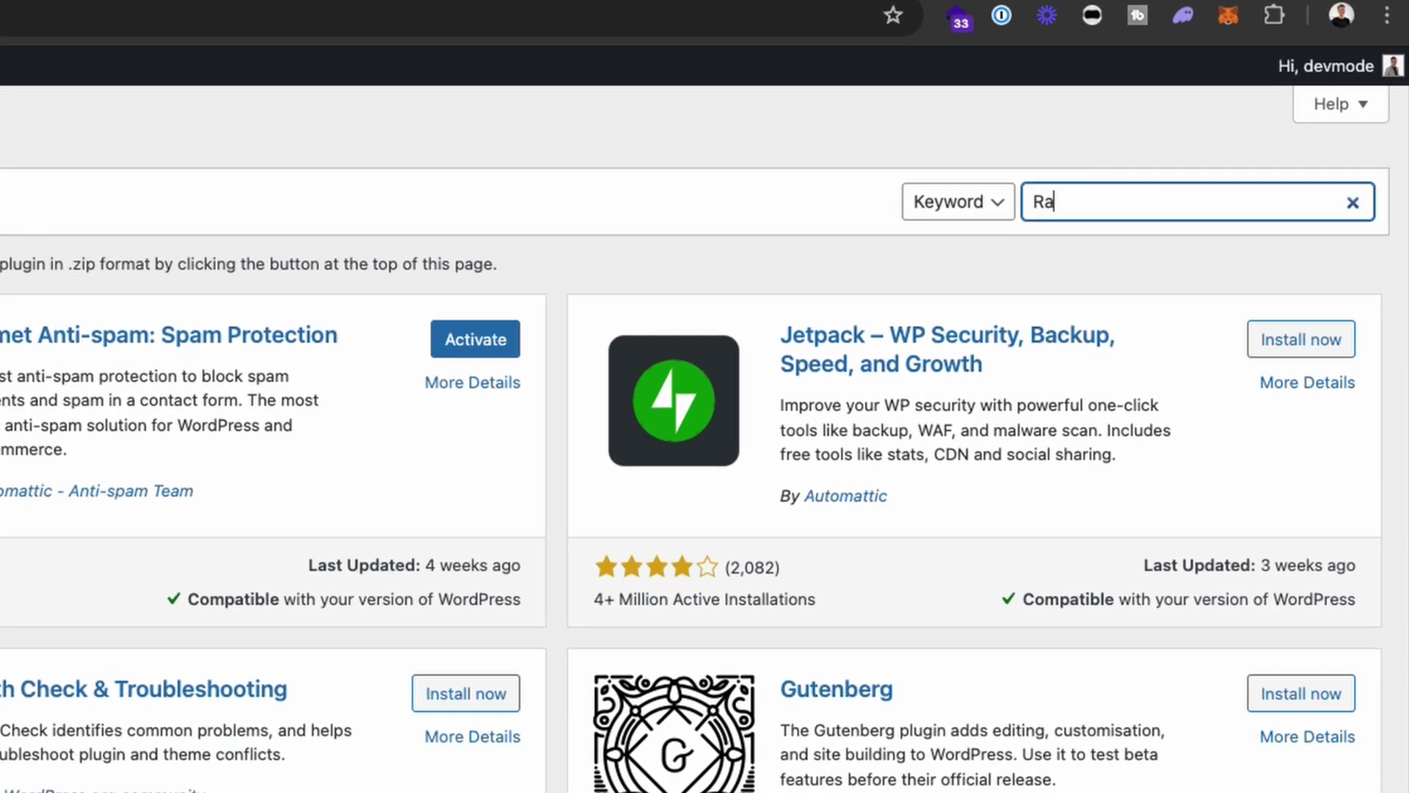
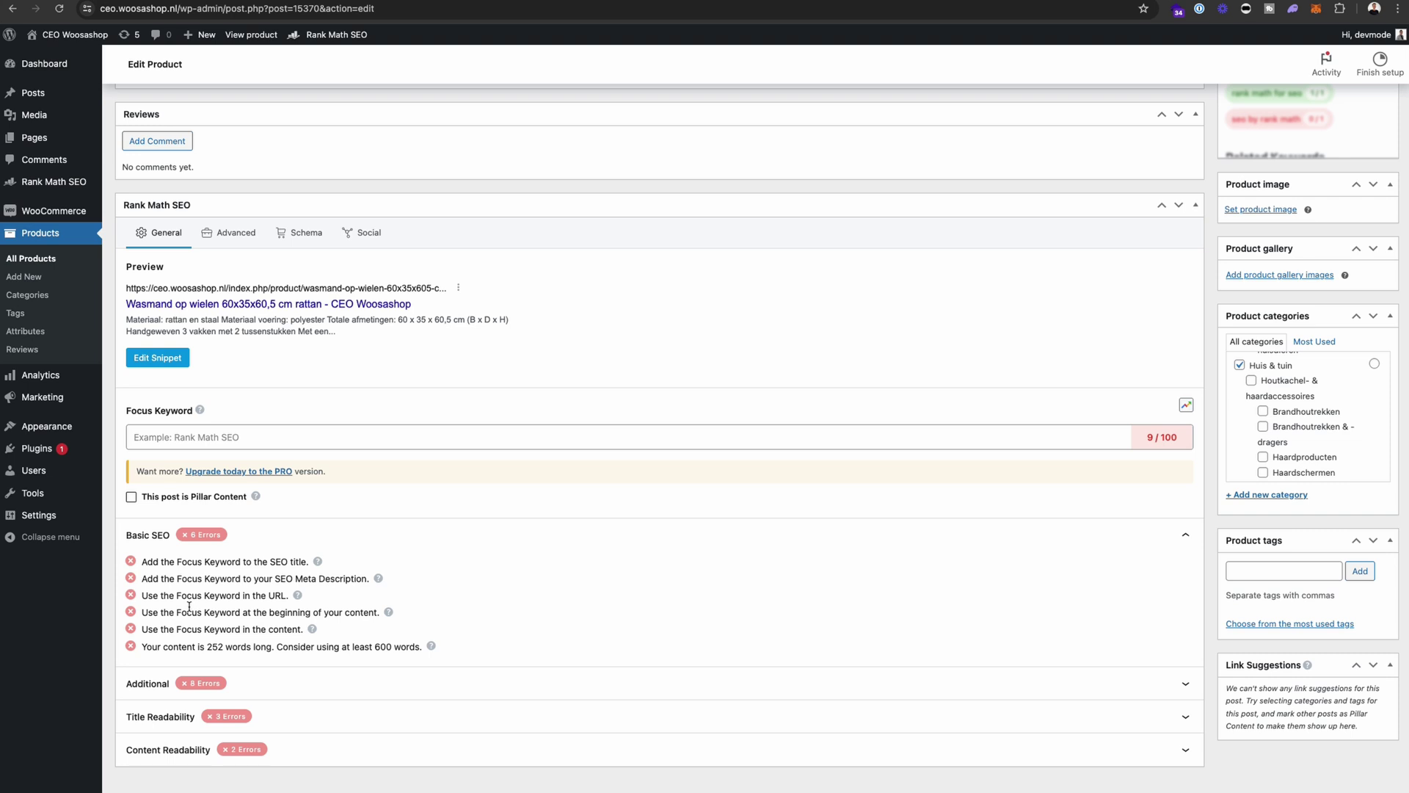
Set the product's Rank Math focus keyword to "wasmand".
{"action": "left_click", "coordinate": [268, 436]}
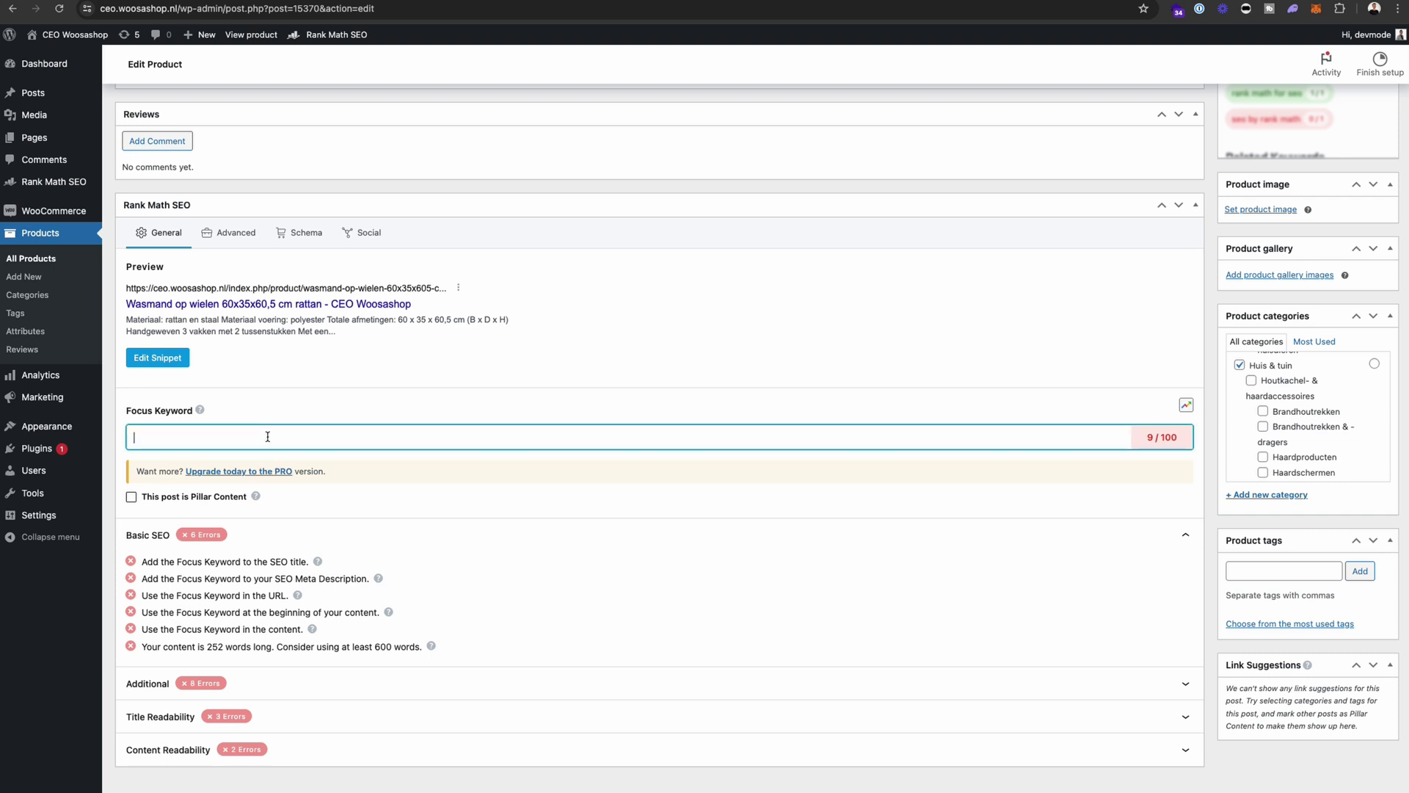
{"action": "type", "text": "wasmand"}
Write the snippet description "Wasmand for dirty clothing, before it will go into your washing machine. Keep your clothes clean and chiney. YOHAAAAAAAA!".
{"action": "left_click", "coordinate": [168, 359]}
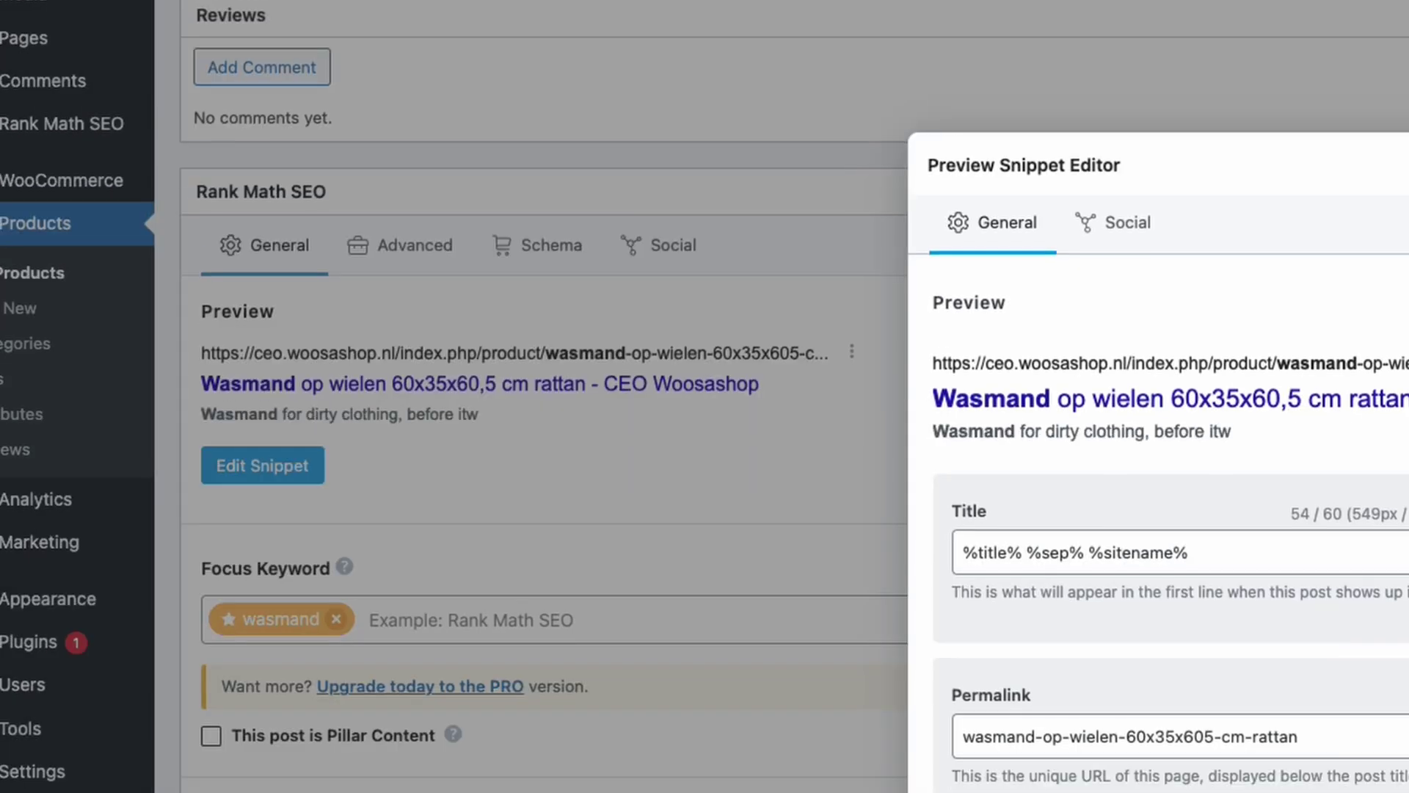
{"action": "type", "text": "ill go"}
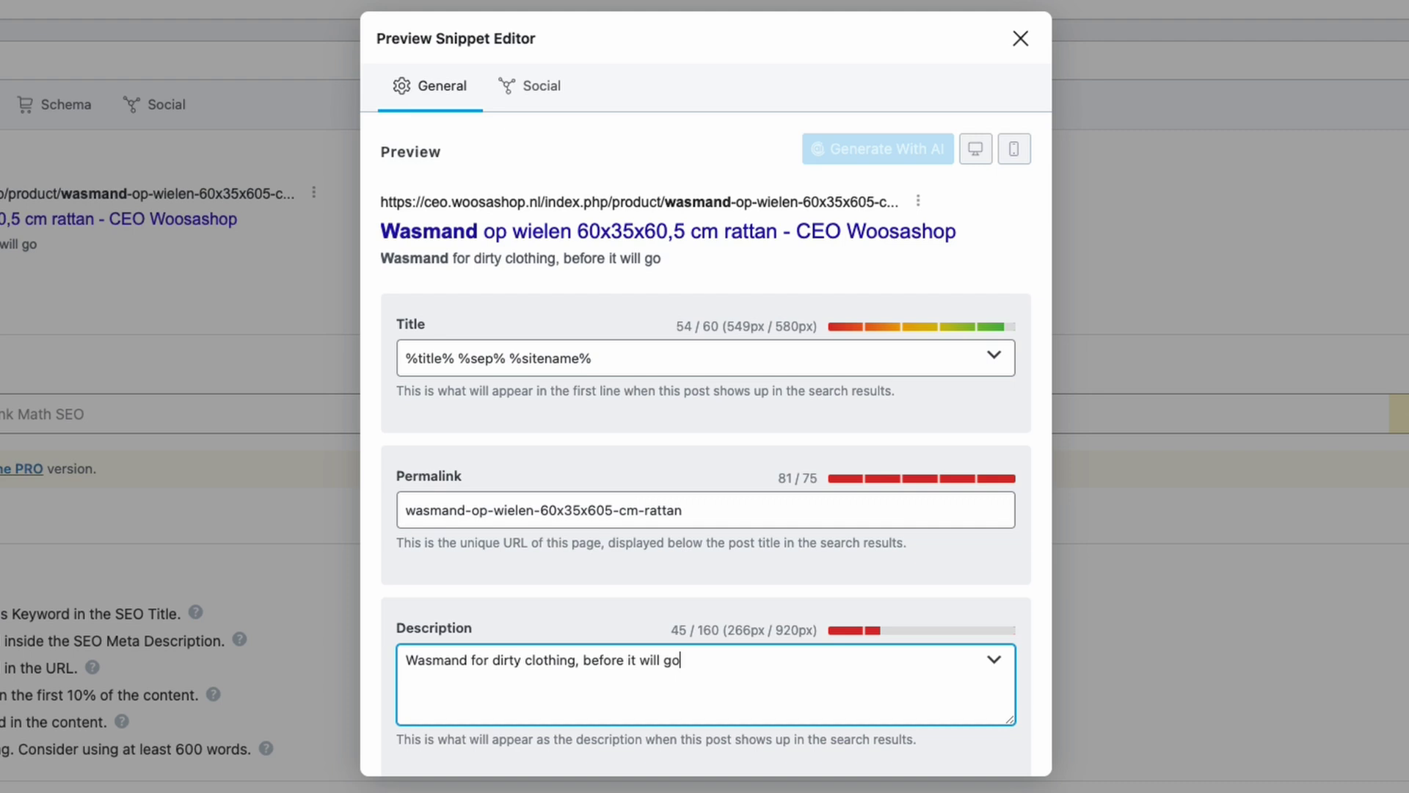
{"action": "type", "text": " i"}
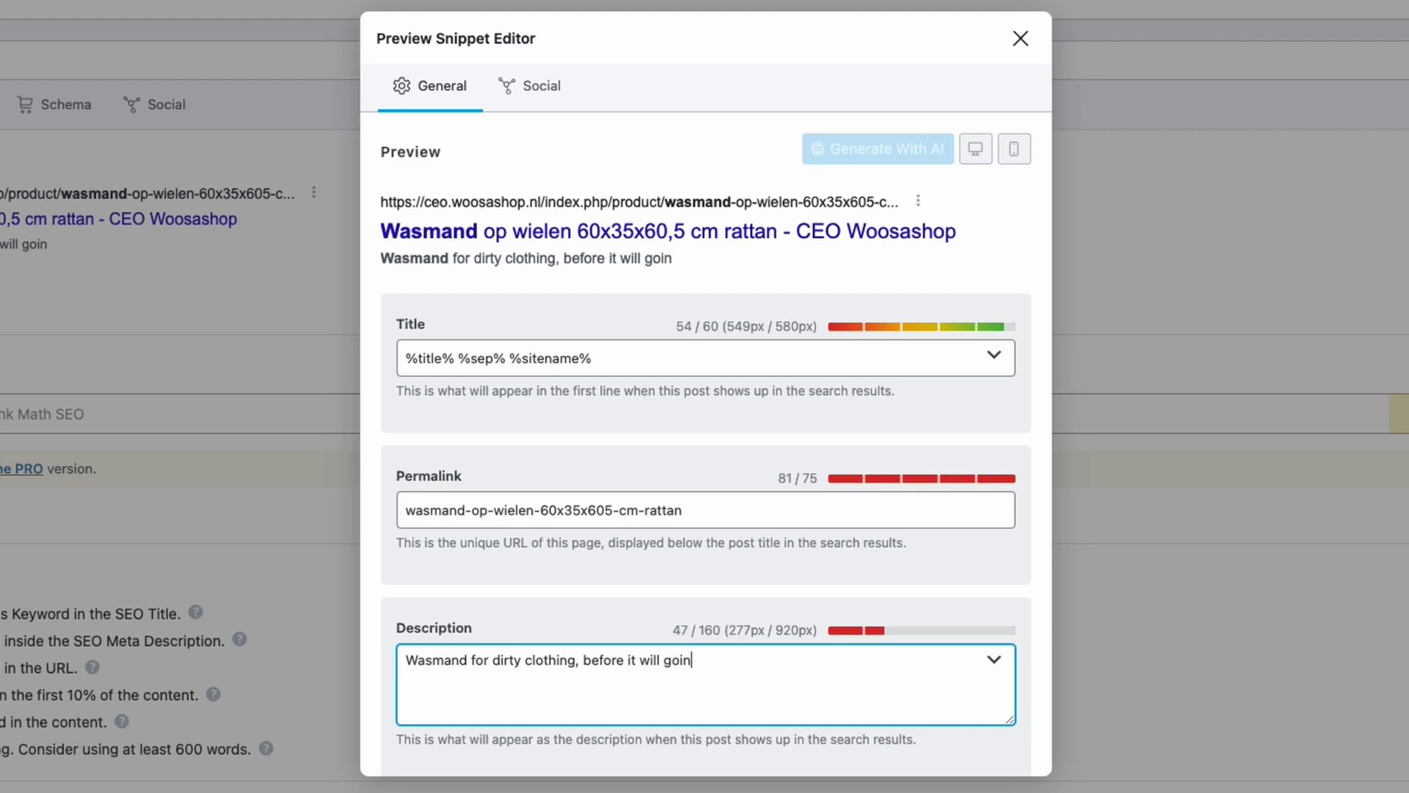
{"action": "key", "text": "BackSpace"}
{"action": "type", "text": "into your "}
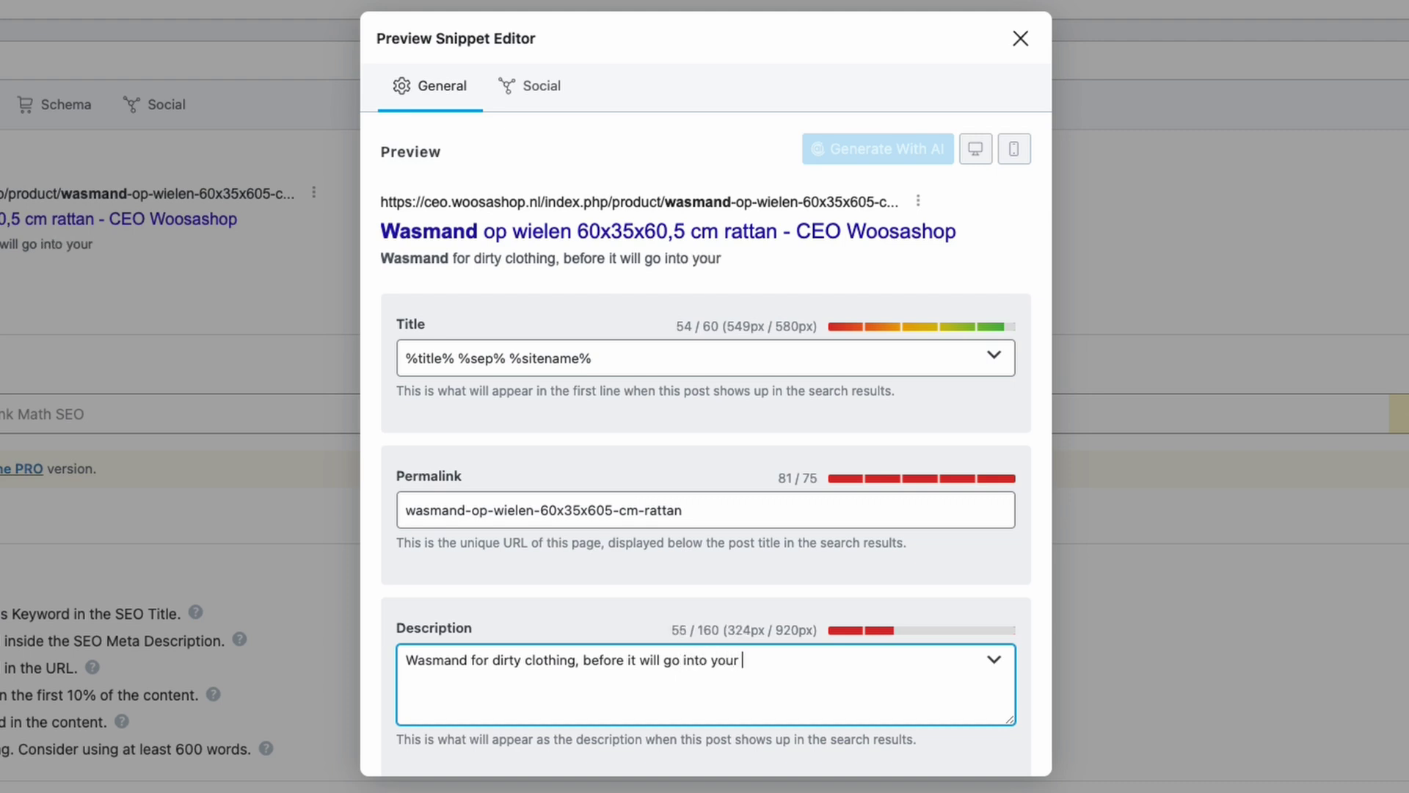
{"action": "type", "text": "washing machine. "}
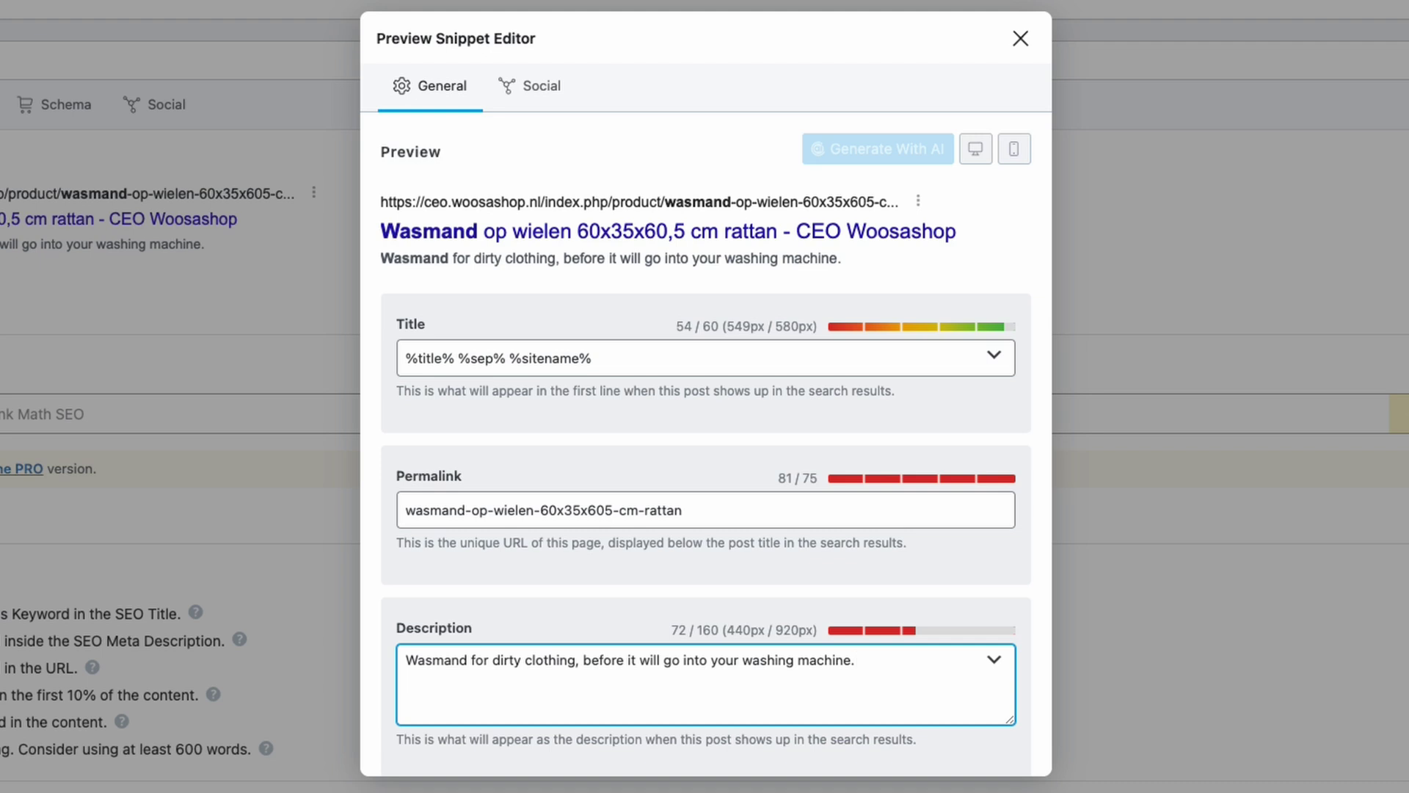
{"action": "type", "text": "Keep your clo"}
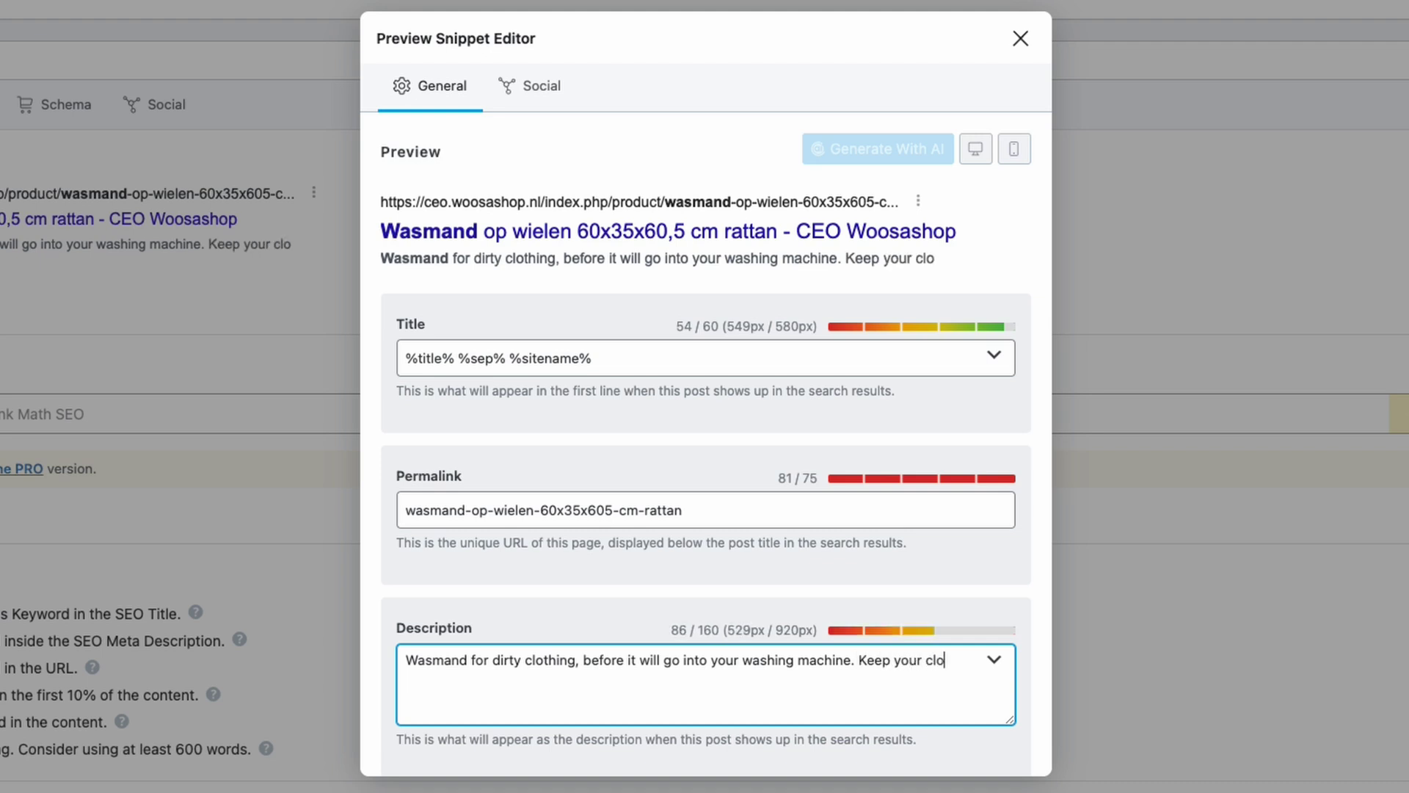
{"action": "type", "text": "thes clean and "}
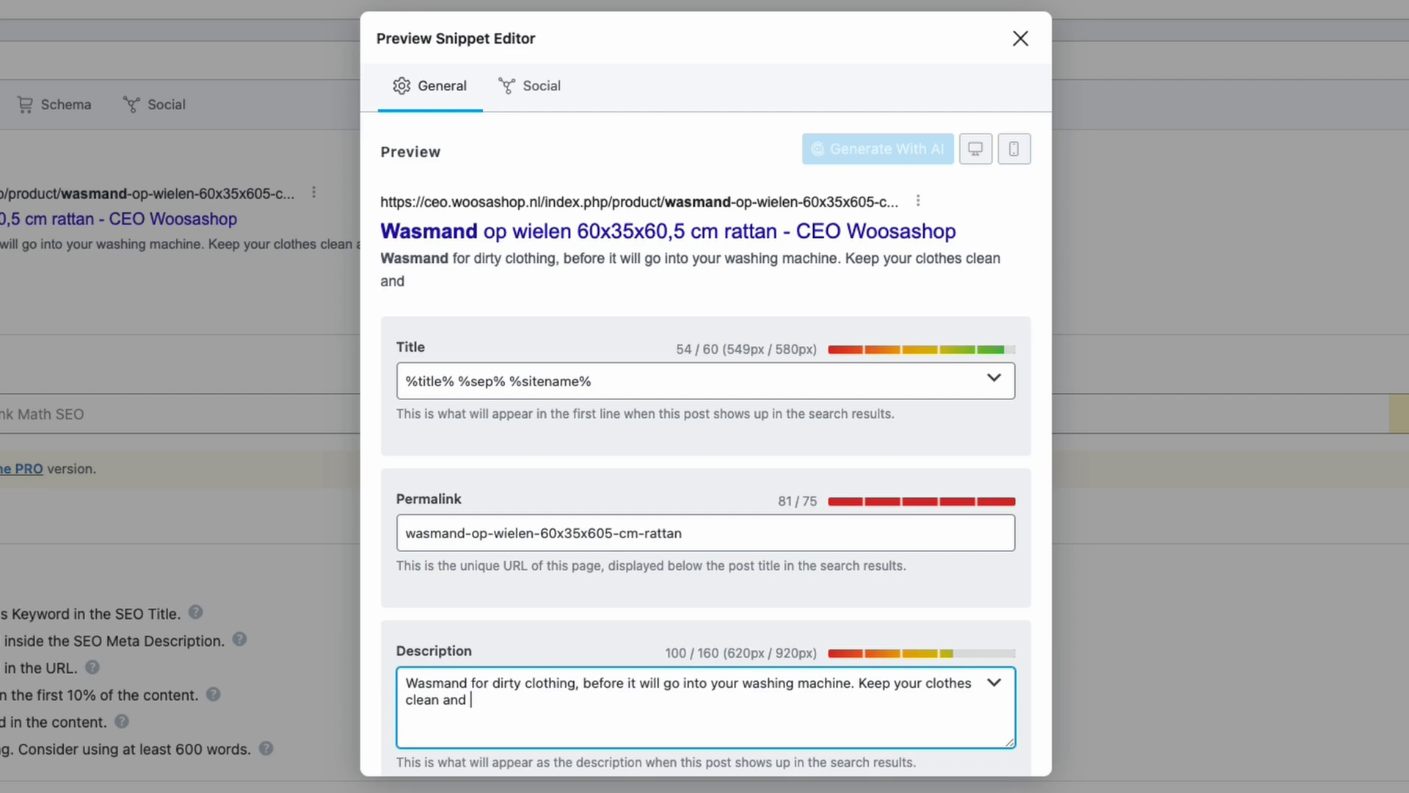
{"action": "type", "text": "chiney."}
{"action": "key", "text": "BackSpace"}
{"action": "key", "text": "BackSpace"}
{"action": "key", "text": "BackSpace"}
{"action": "key", "text": "BackSpace"}
{"action": "key", "text": "BackSpace"}
{"action": "key", "text": "BackSpace"}
{"action": "type", "text": "hiney"}
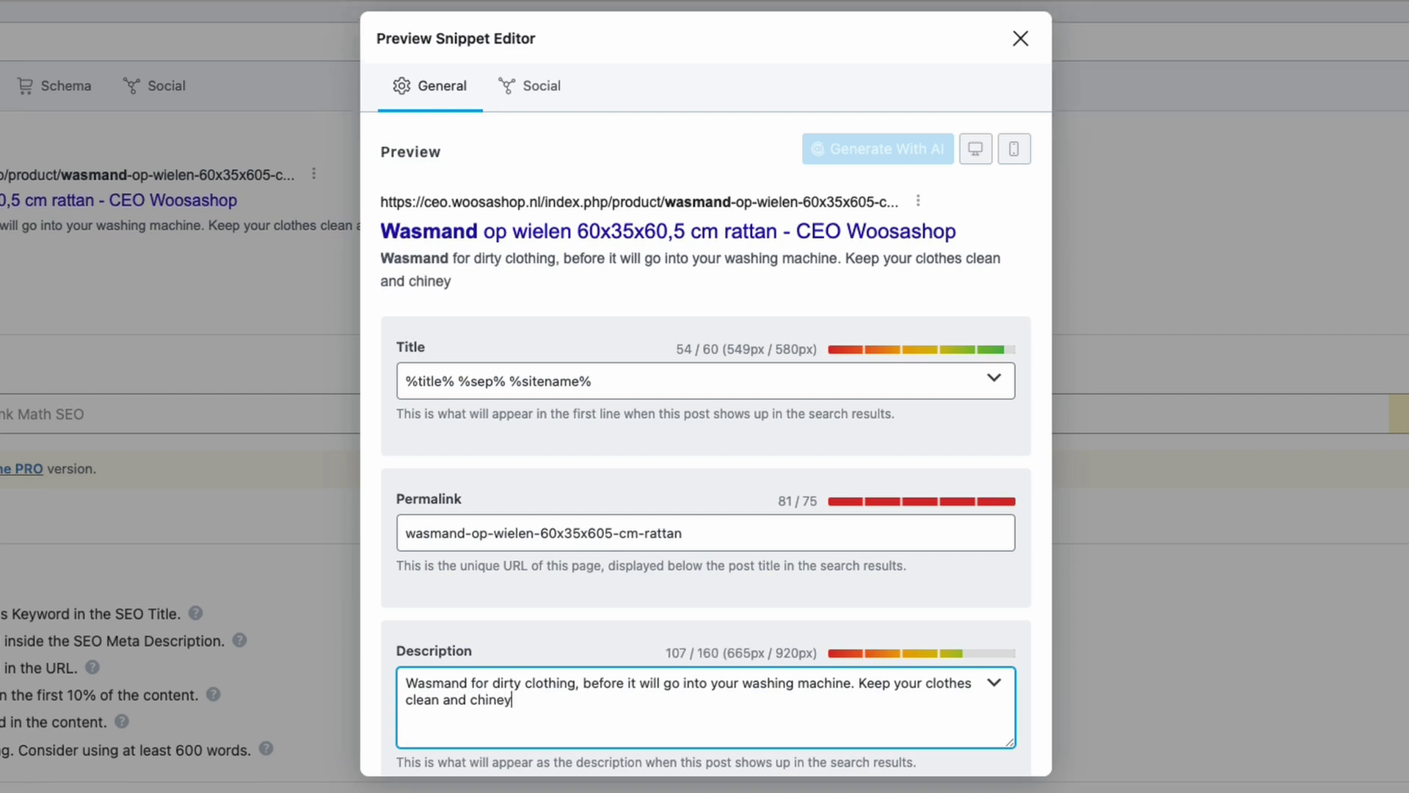
{"action": "type", "text": ". YOH"}
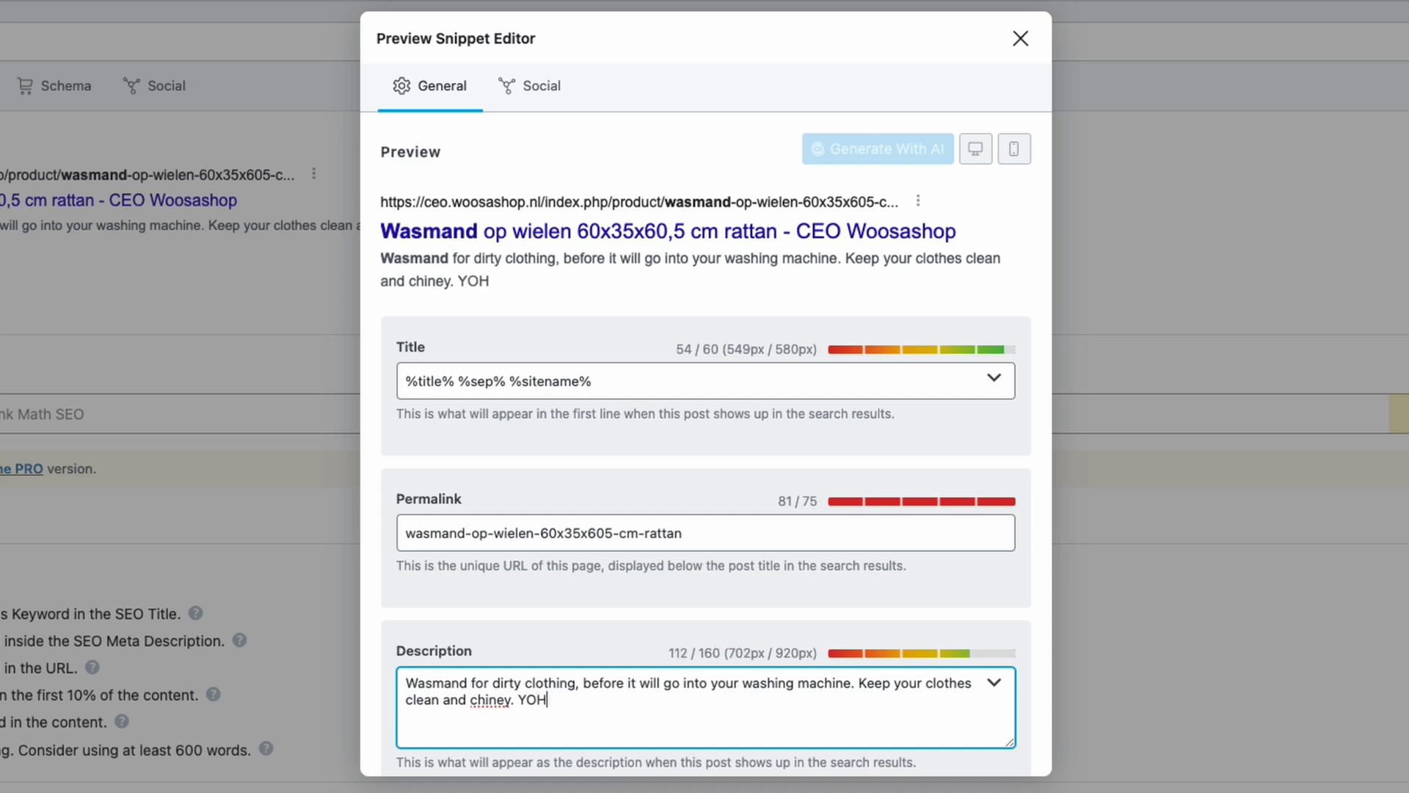
{"action": "type", "text": "AAAAAAAA!"}
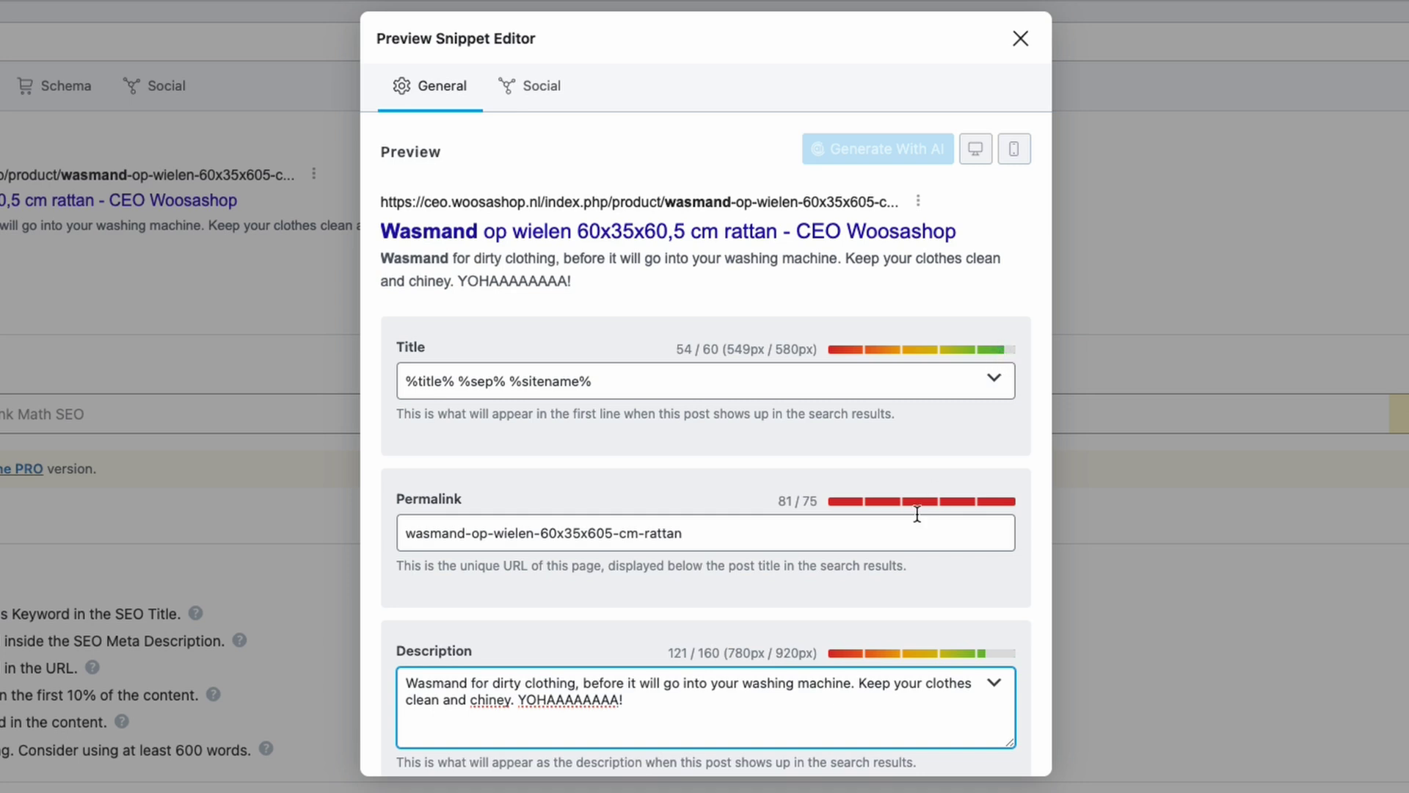
Check the permalink's length, shorten it to "wasmand-op-wielen" and close the snippet editor.
{"action": "left_click_drag", "start_coordinate": [776, 502], "coordinate": [827, 499]}
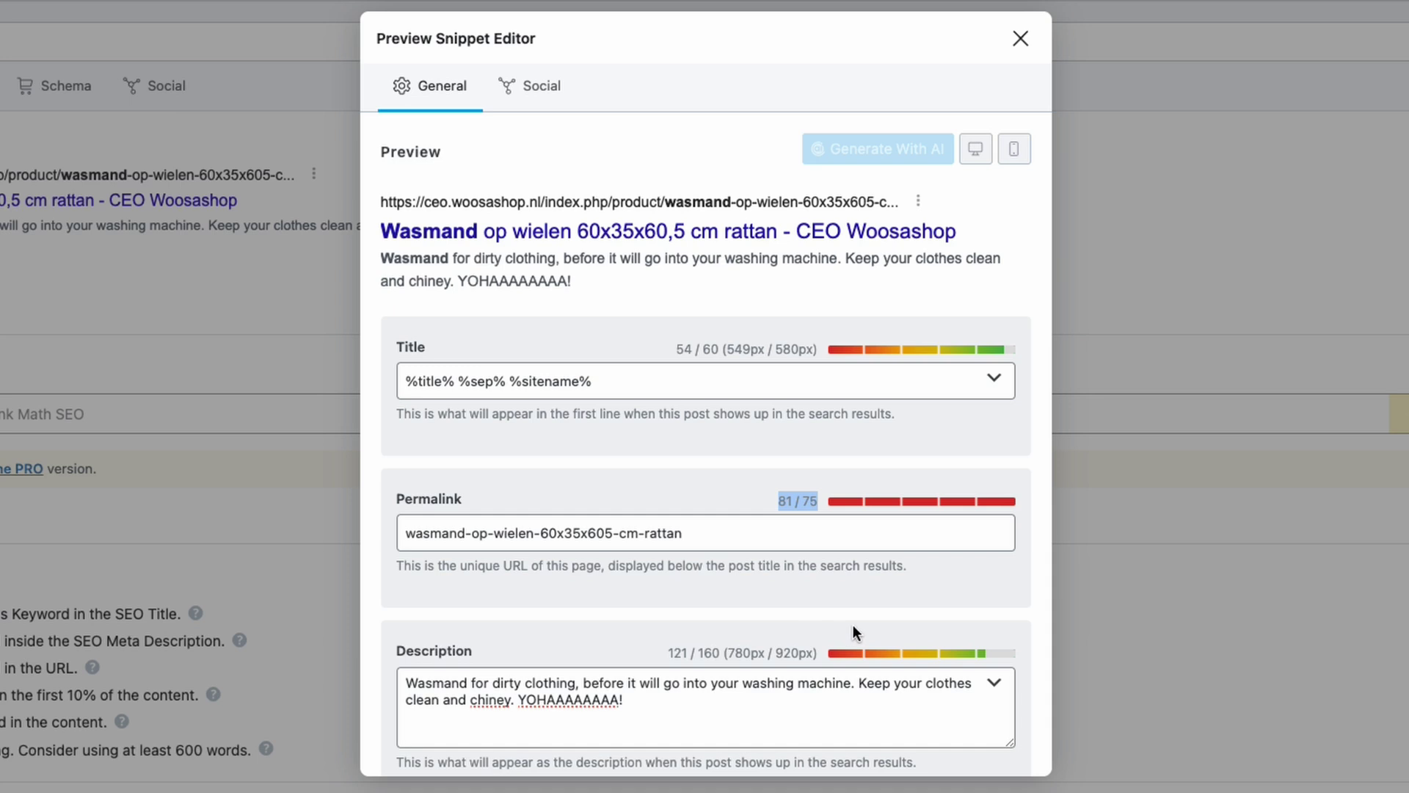
{"action": "left_click", "coordinate": [844, 694]}
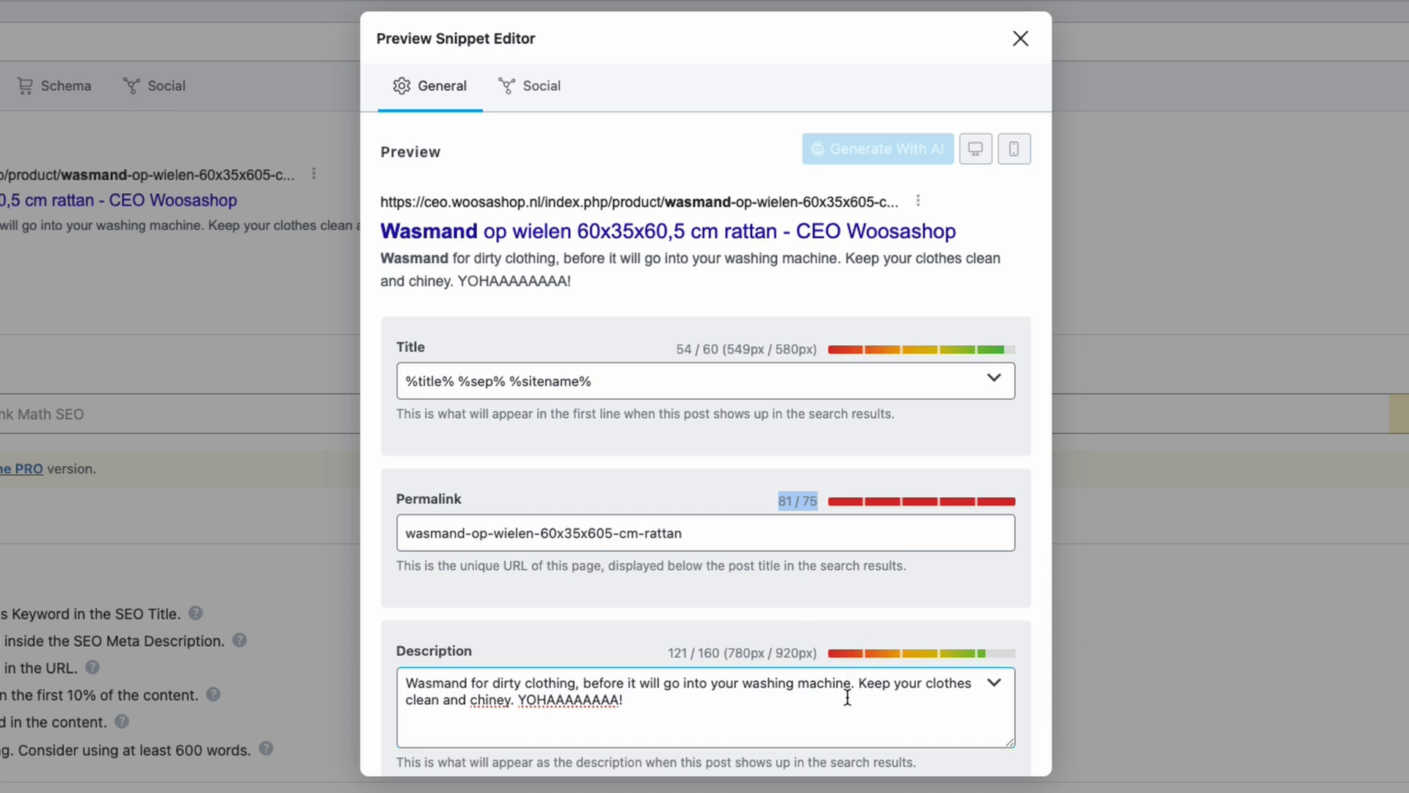
{"action": "left_click", "coordinate": [705, 530]}
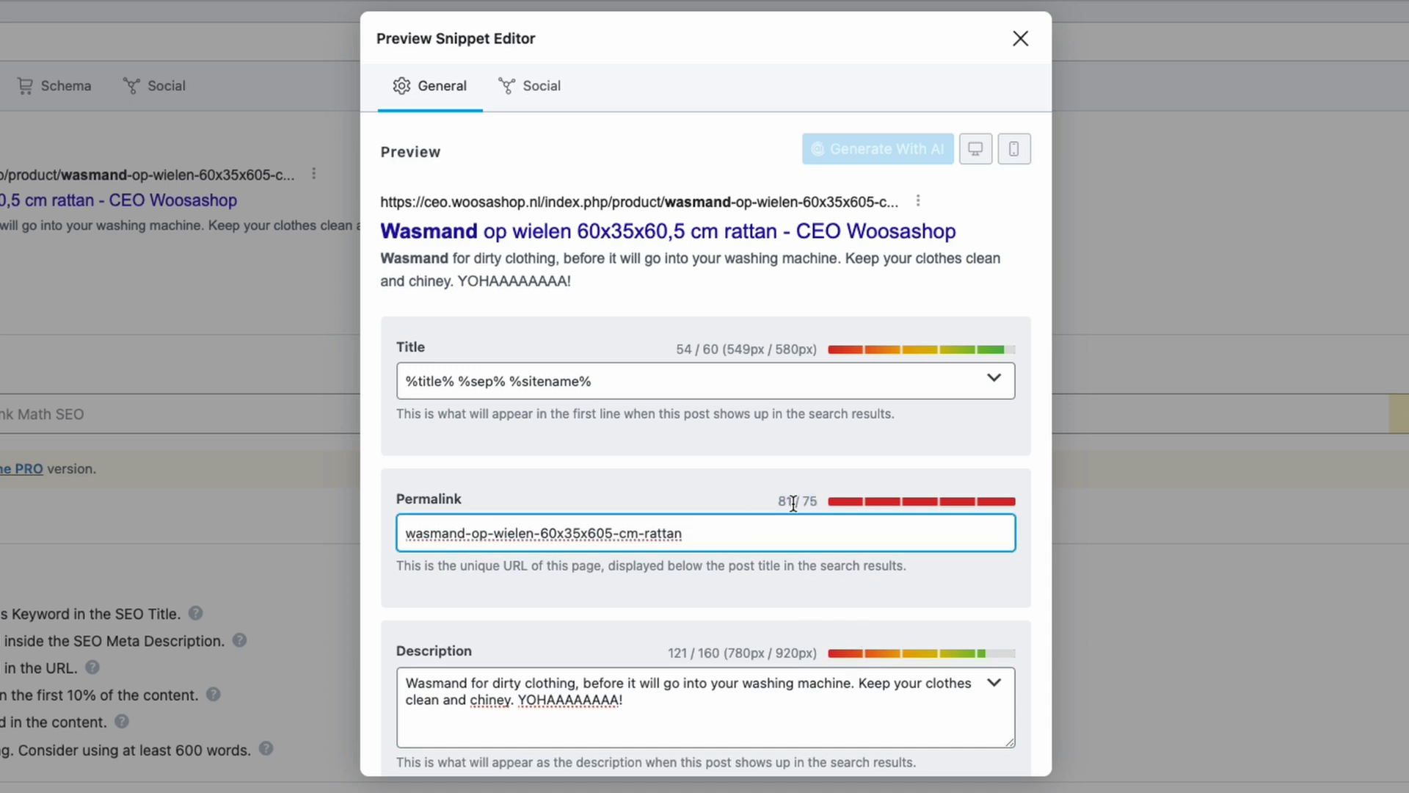
{"action": "left_click_drag", "start_coordinate": [547, 533], "coordinate": [1001, 539]}
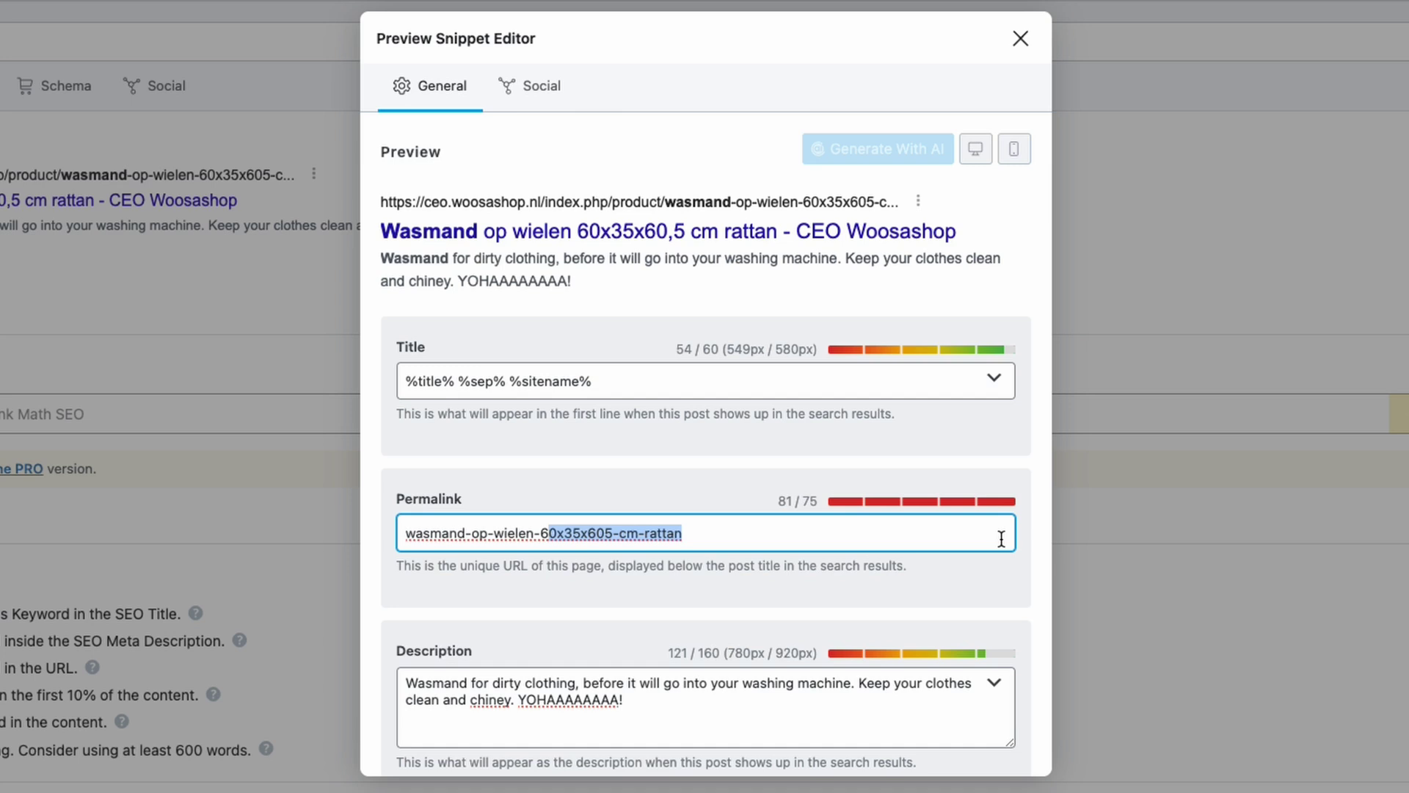
{"action": "key", "text": "BackSpace"}
{"action": "key", "text": "BackSpace"}
{"action": "key", "text": "BackSpace"}
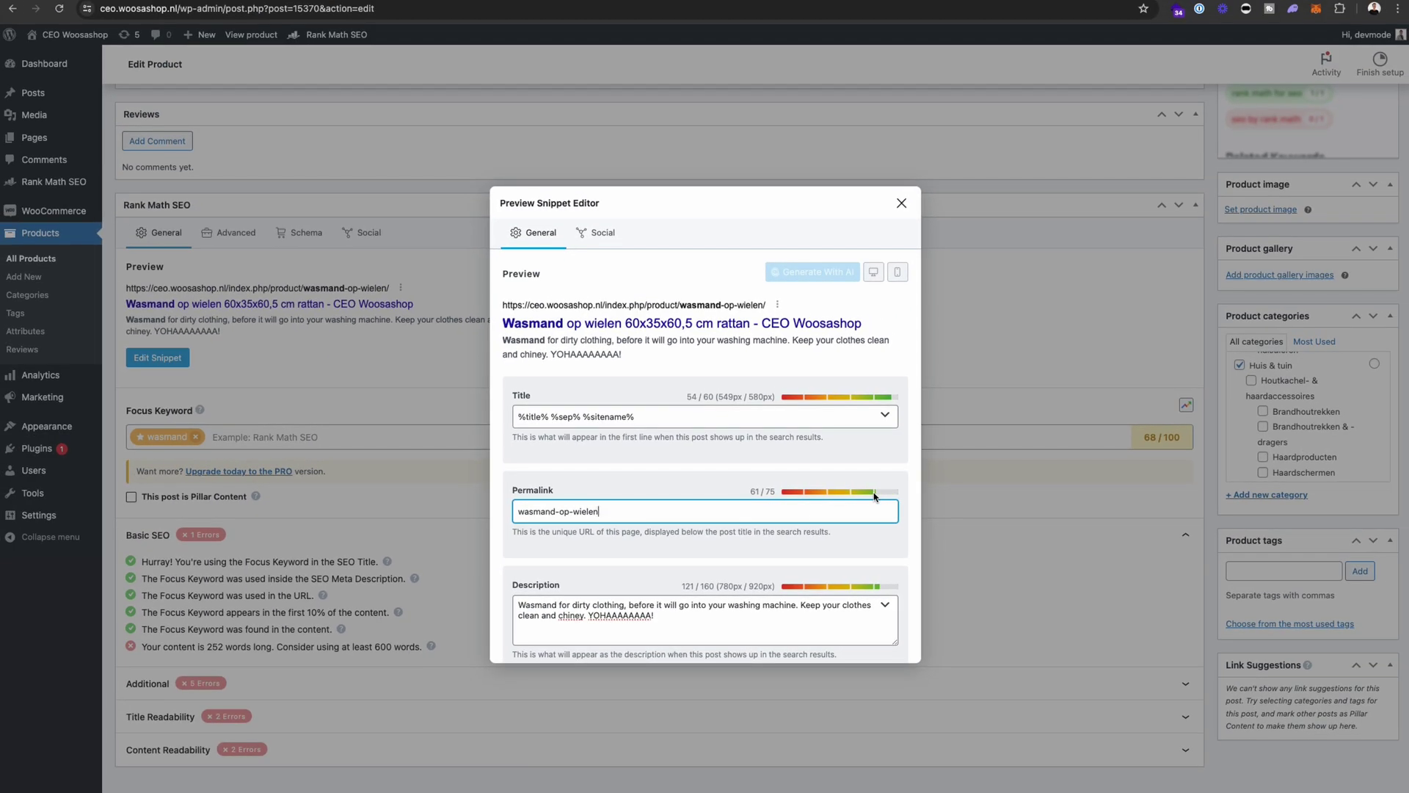
{"action": "left_click", "coordinate": [901, 203]}
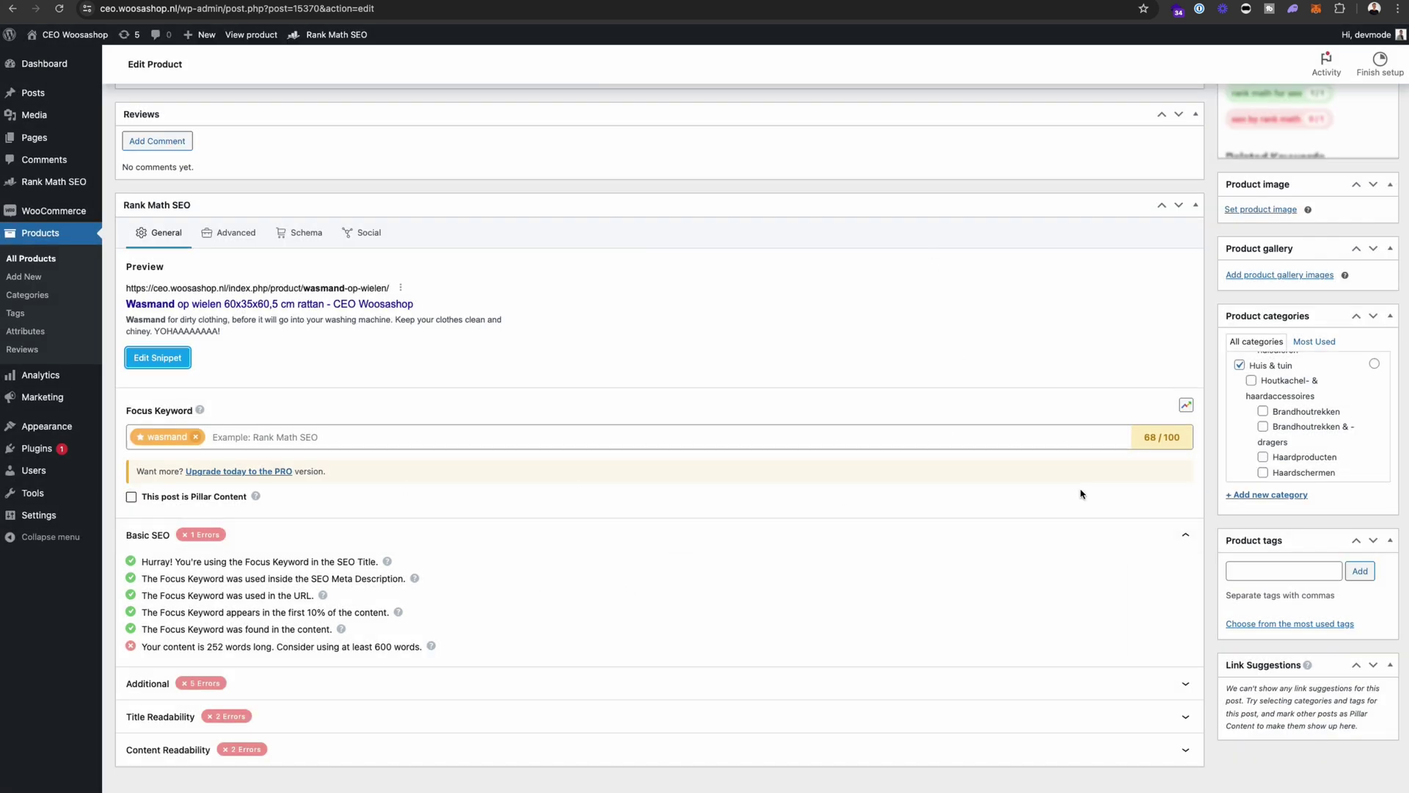
Review the SEO score and the content length check against the product description, and expand the additional SEO checks.
{"action": "left_click", "coordinate": [1146, 438]}
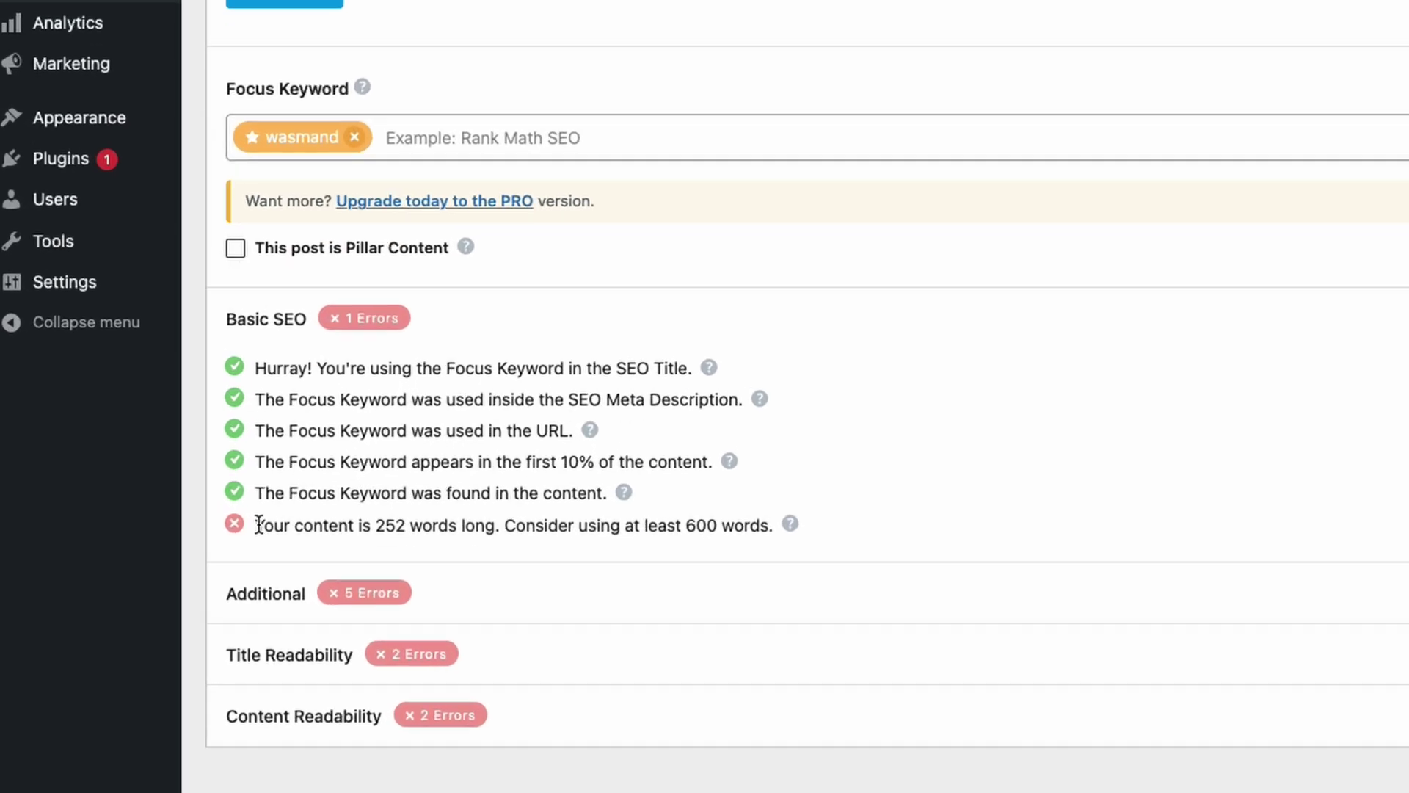
{"action": "left_click_drag", "start_coordinate": [140, 645], "coordinate": [233, 645]}
{"action": "left_click_drag", "start_coordinate": [445, 512], "coordinate": [763, 520]}
{"action": "scroll", "coordinate": [791, 520], "scroll_direction": "up", "scroll_amount": 20}
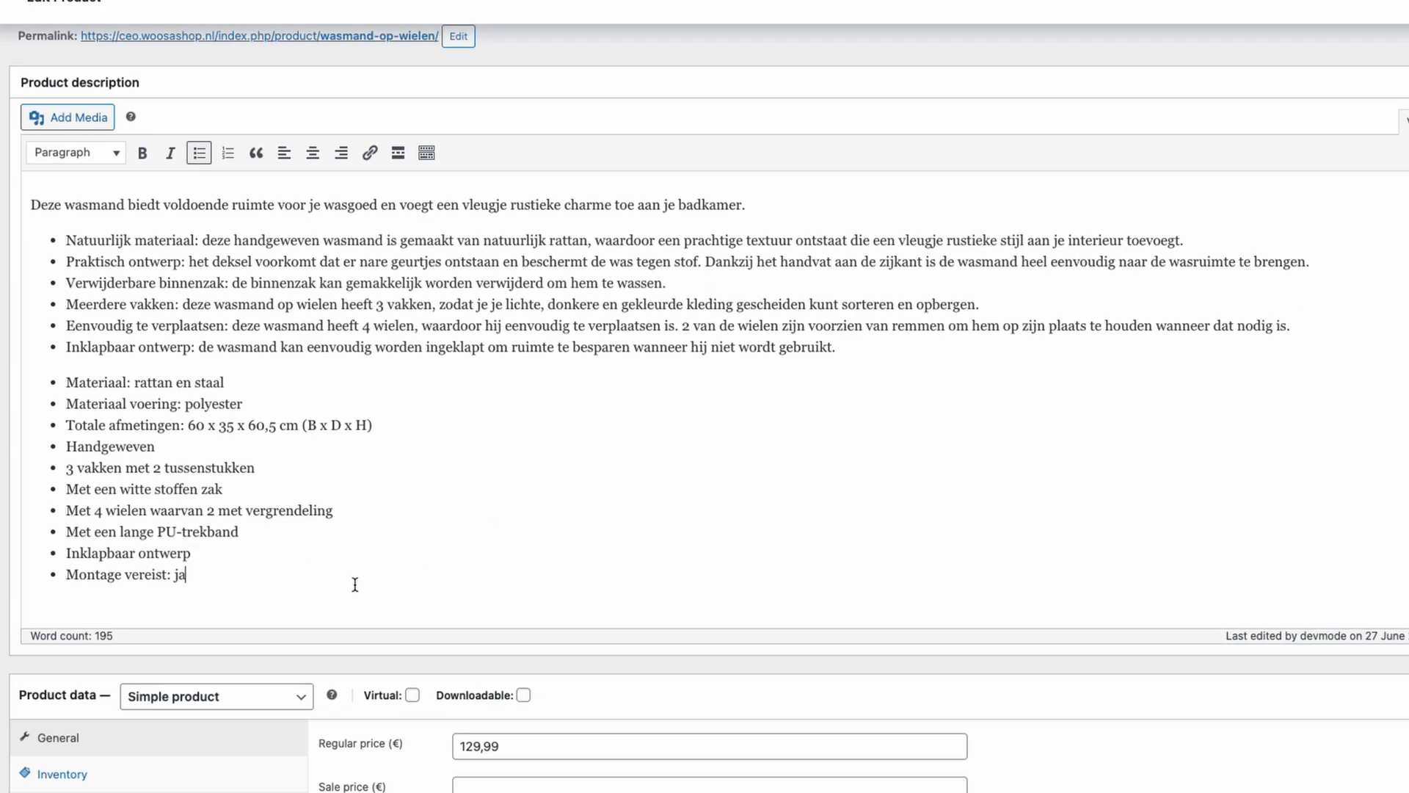
{"action": "scroll", "coordinate": [415, 499], "scroll_direction": "down", "scroll_amount": 15}
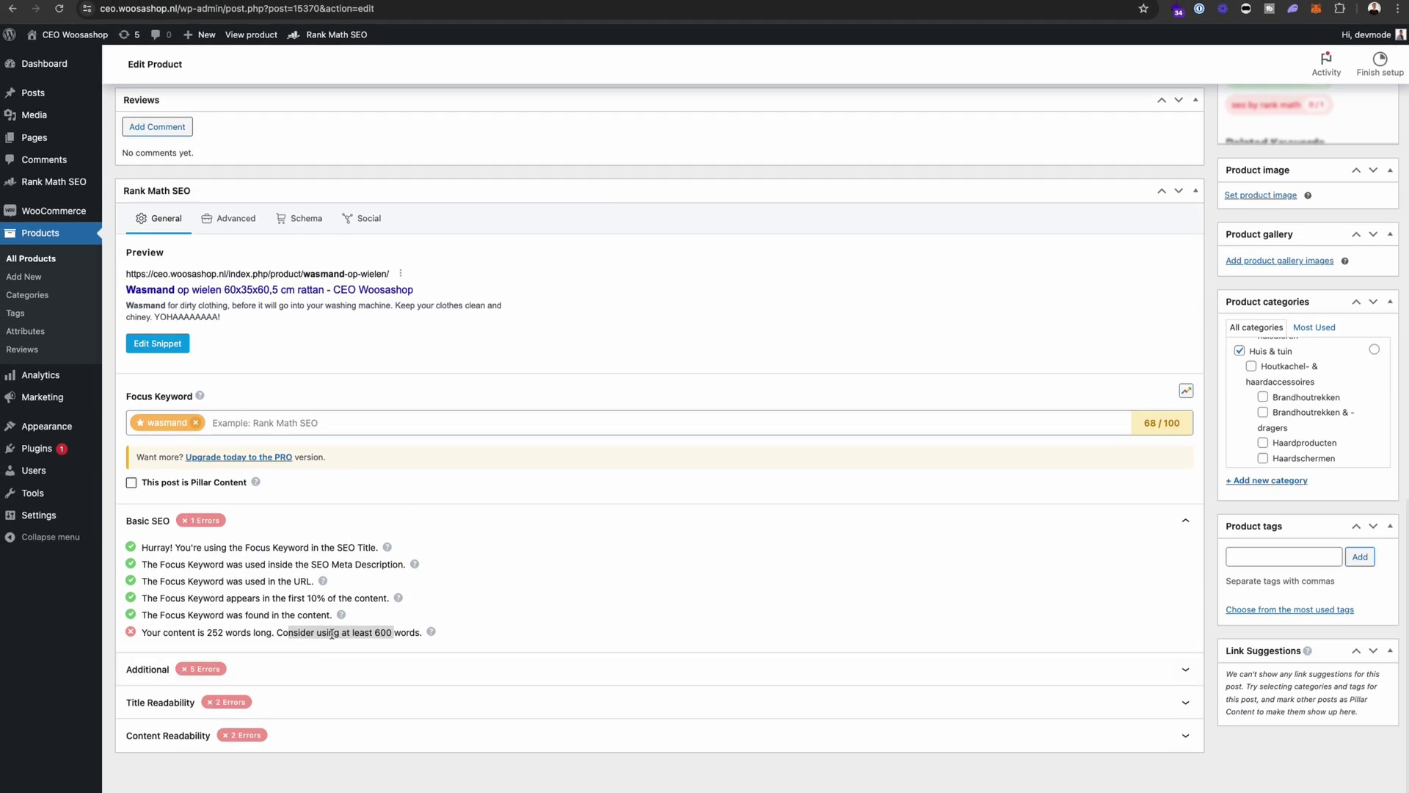
{"action": "scroll", "coordinate": [378, 642], "scroll_direction": "up", "scroll_amount": 1}
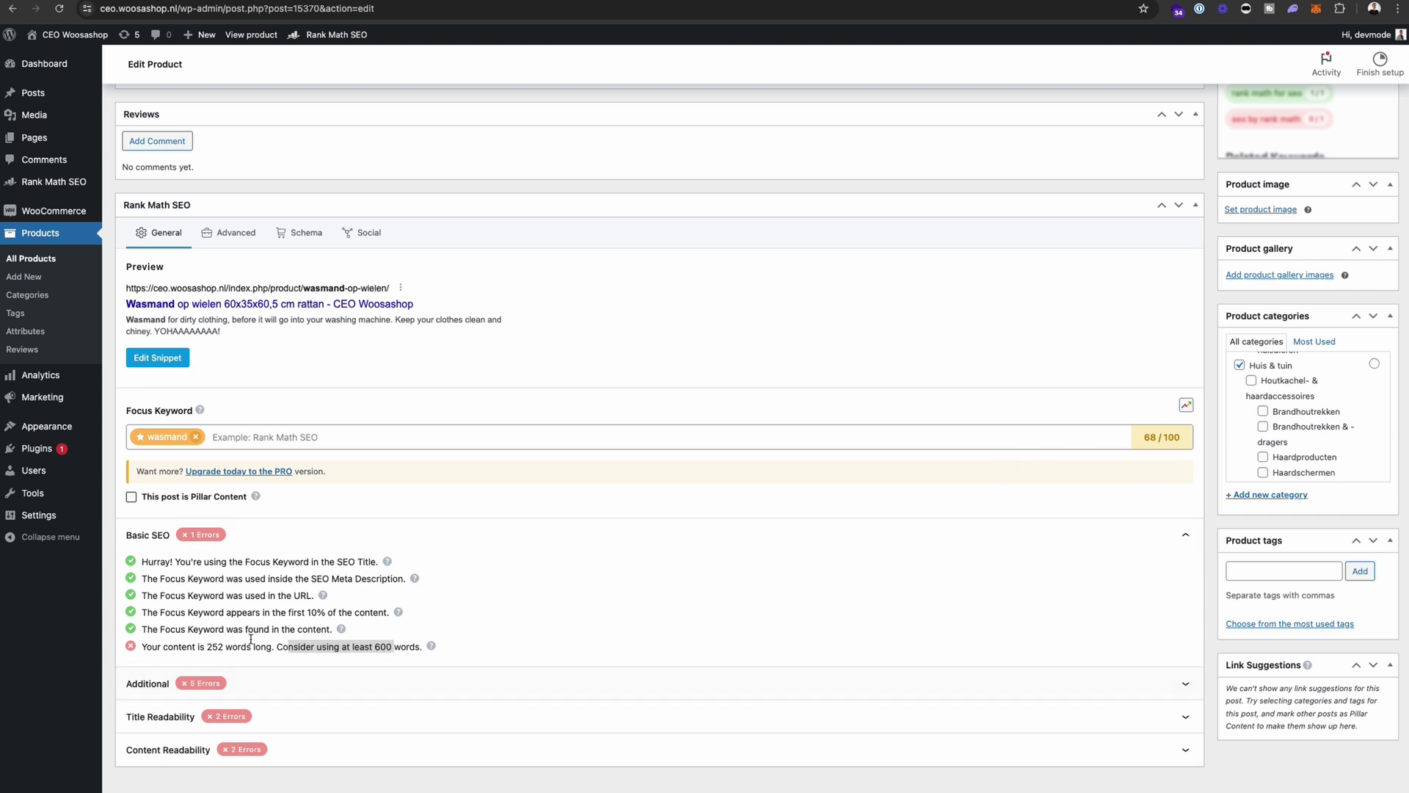
{"action": "left_click", "coordinate": [397, 688]}
{"action": "scroll", "coordinate": [373, 703], "scroll_direction": "down", "scroll_amount": 2}
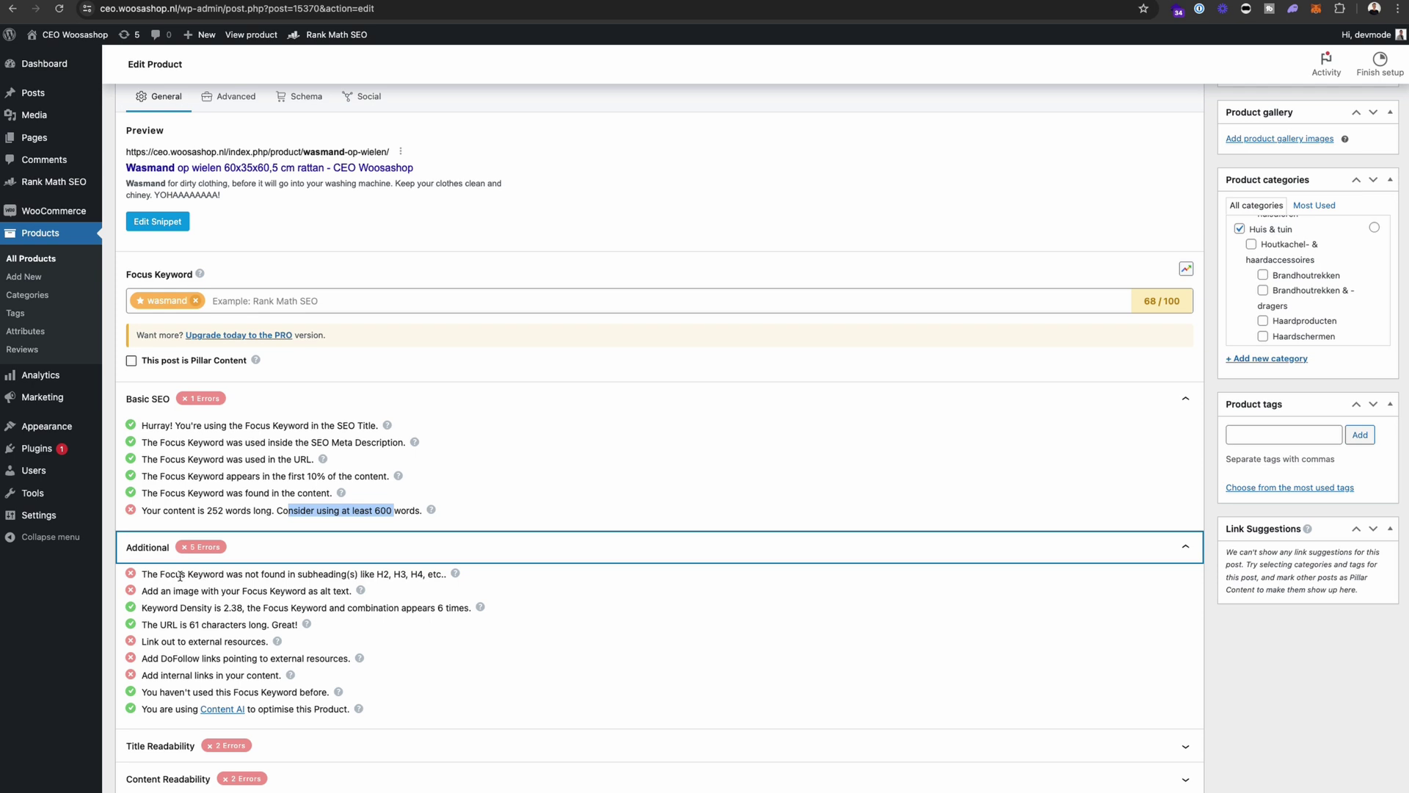
Add the subheading "Wasmand Features" below the introductory sentence of the product description and format it as Heading 2.
{"action": "scroll", "coordinate": [301, 576], "scroll_direction": "up", "scroll_amount": 15}
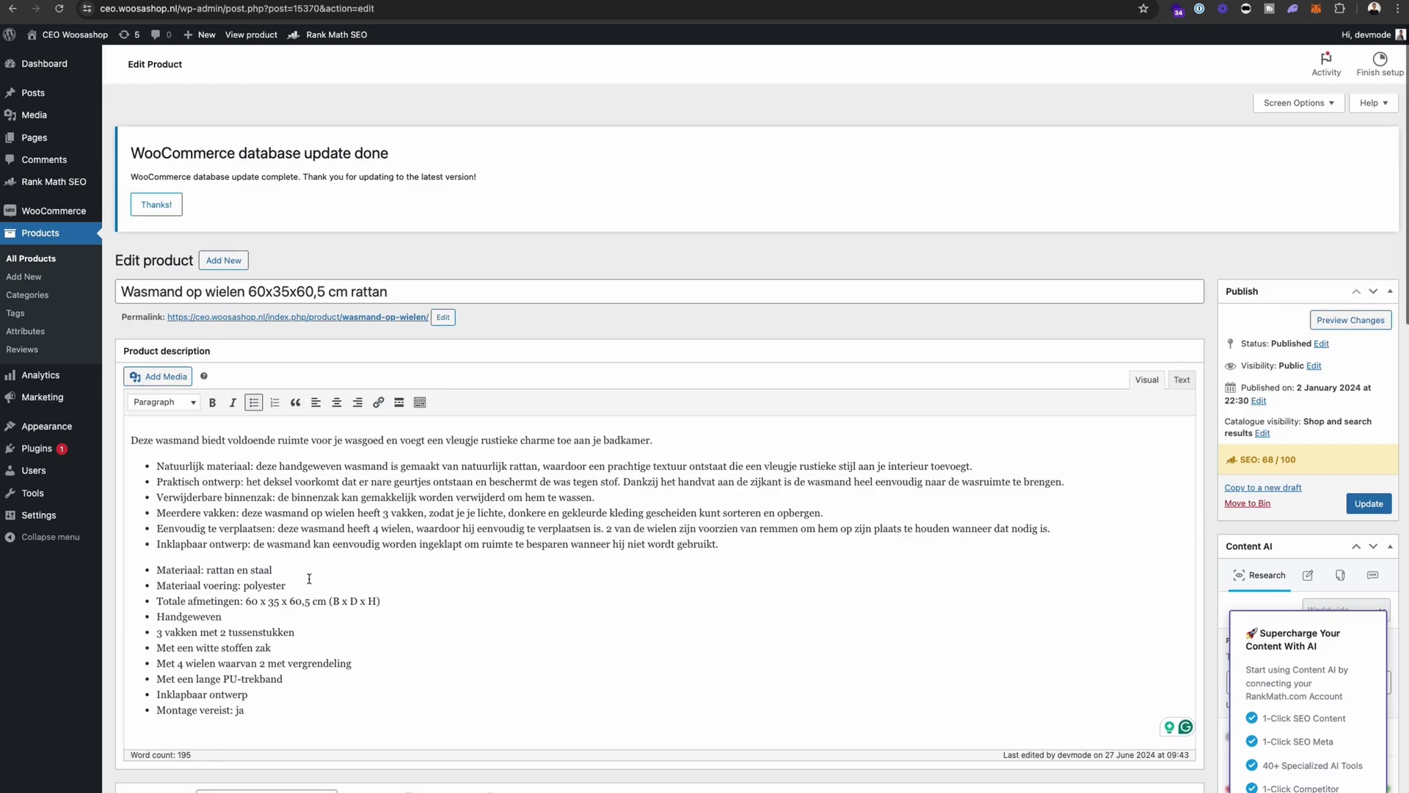
{"action": "left_click", "coordinate": [709, 426]}
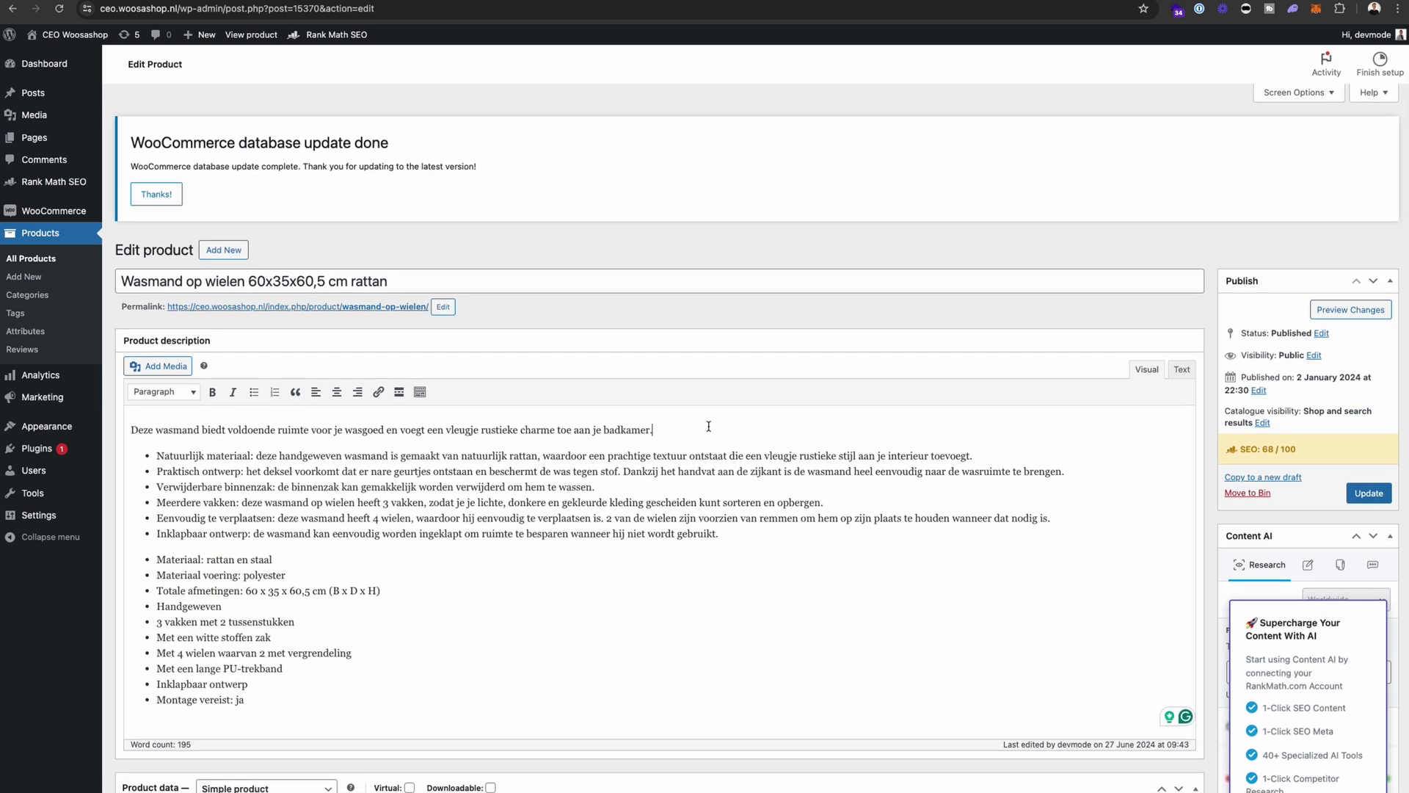
{"action": "key", "text": "Return"}
{"action": "type", "text": "Was"}
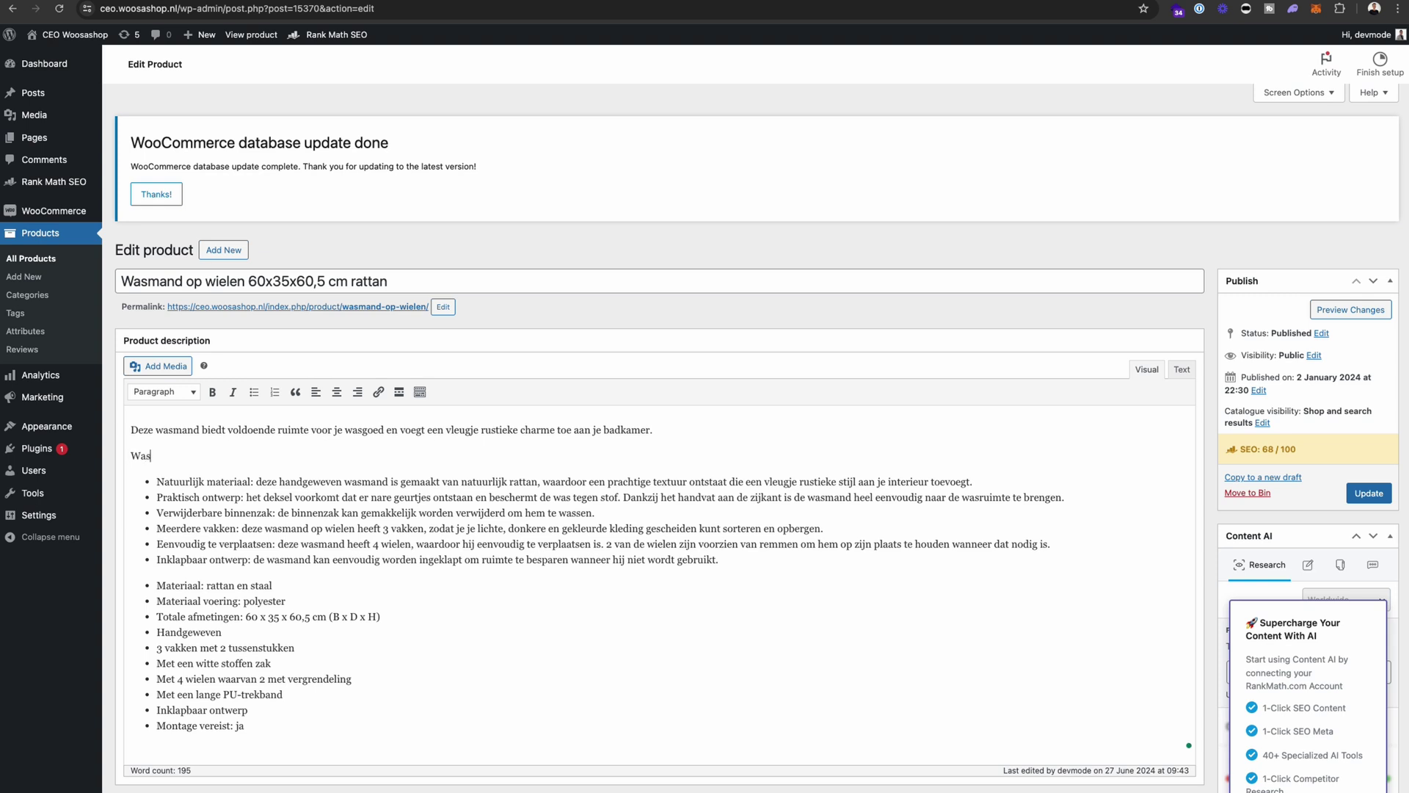
{"action": "type", "text": "mand Faatures"}
{"action": "key", "text": "shift+Home"}
{"action": "left_click", "coordinate": [163, 391]}
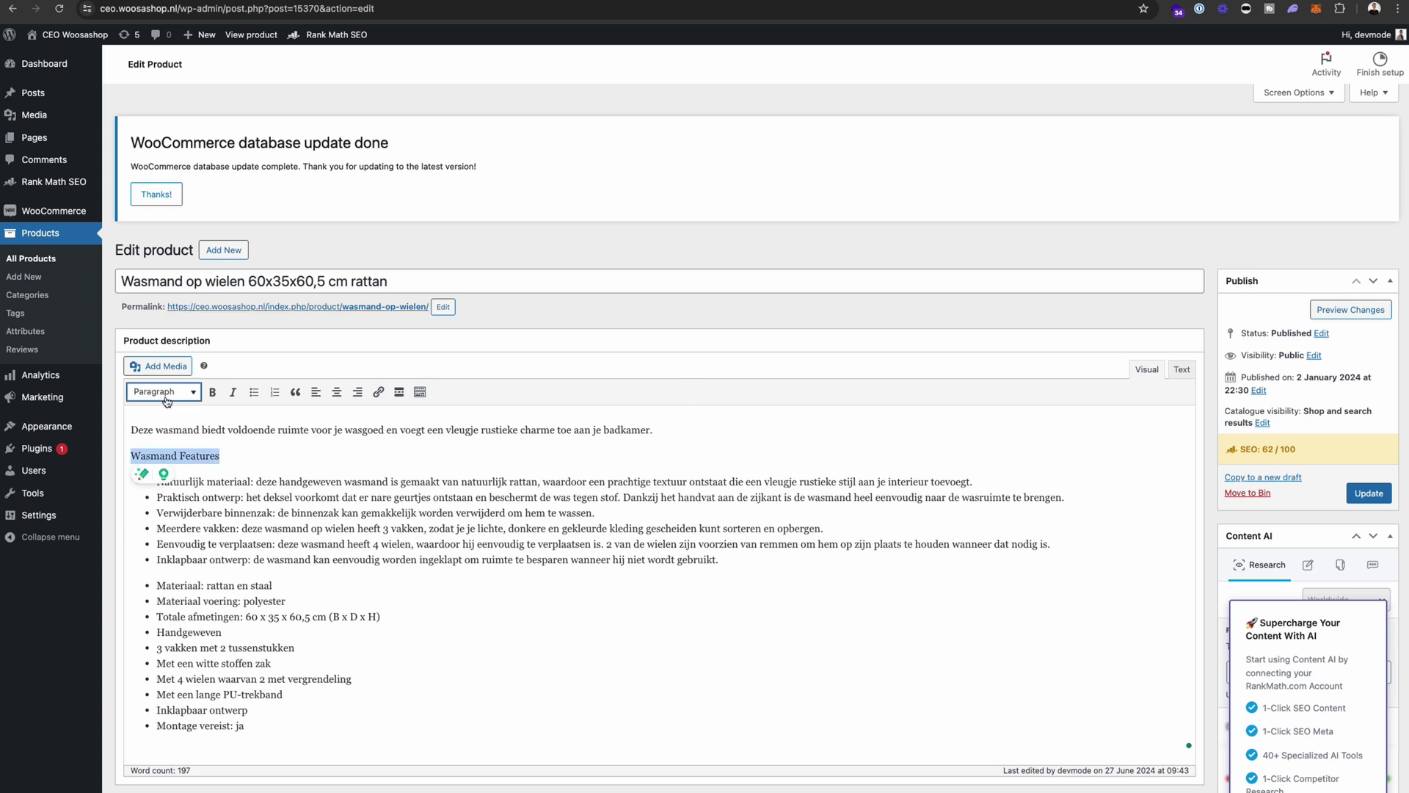
{"action": "left_click", "coordinate": [173, 467]}
Check the subheading and keyword density results and the overall SEO score for the edited description.
{"action": "scroll", "coordinate": [441, 573], "scroll_direction": "down", "scroll_amount": 20}
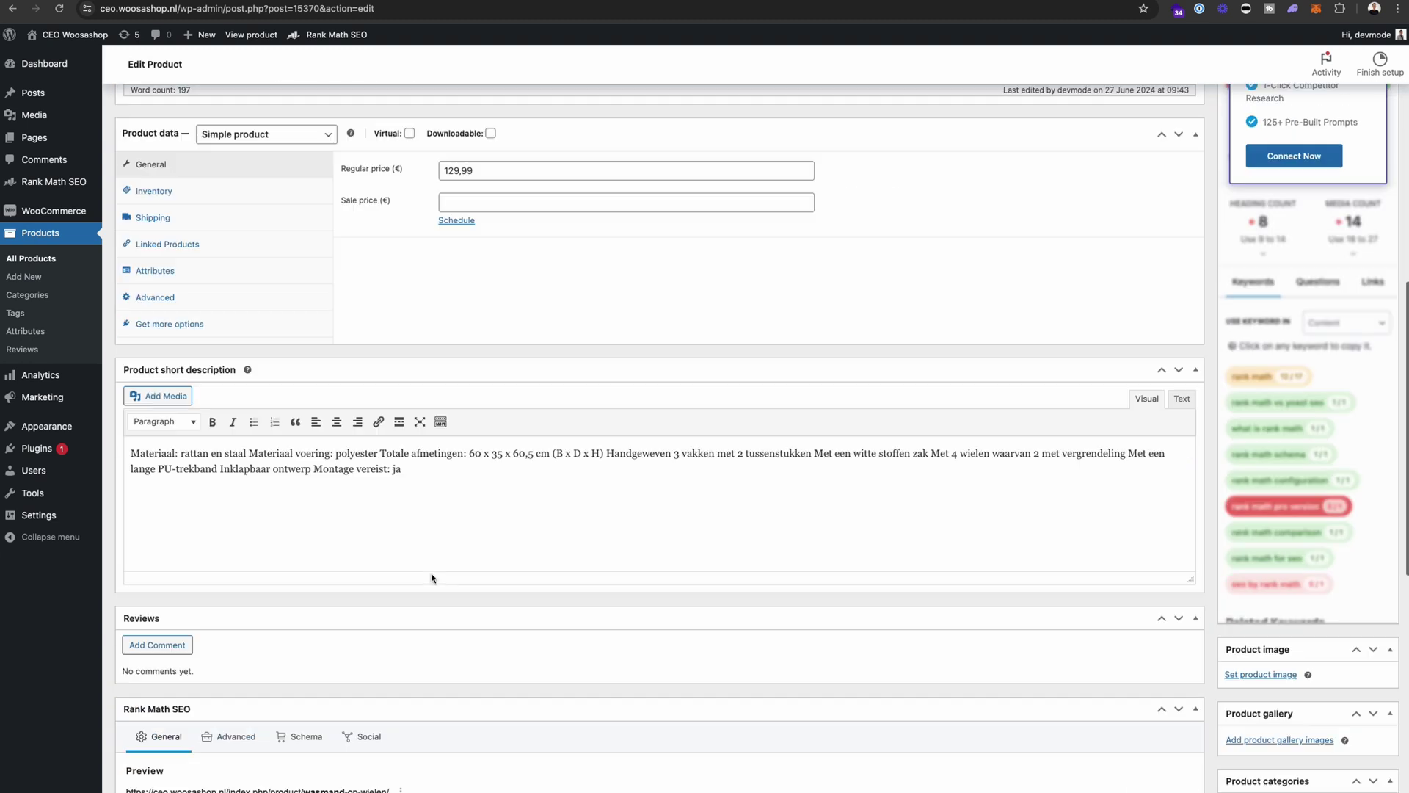
{"action": "scroll", "coordinate": [288, 585], "scroll_direction": "down", "scroll_amount": 1}
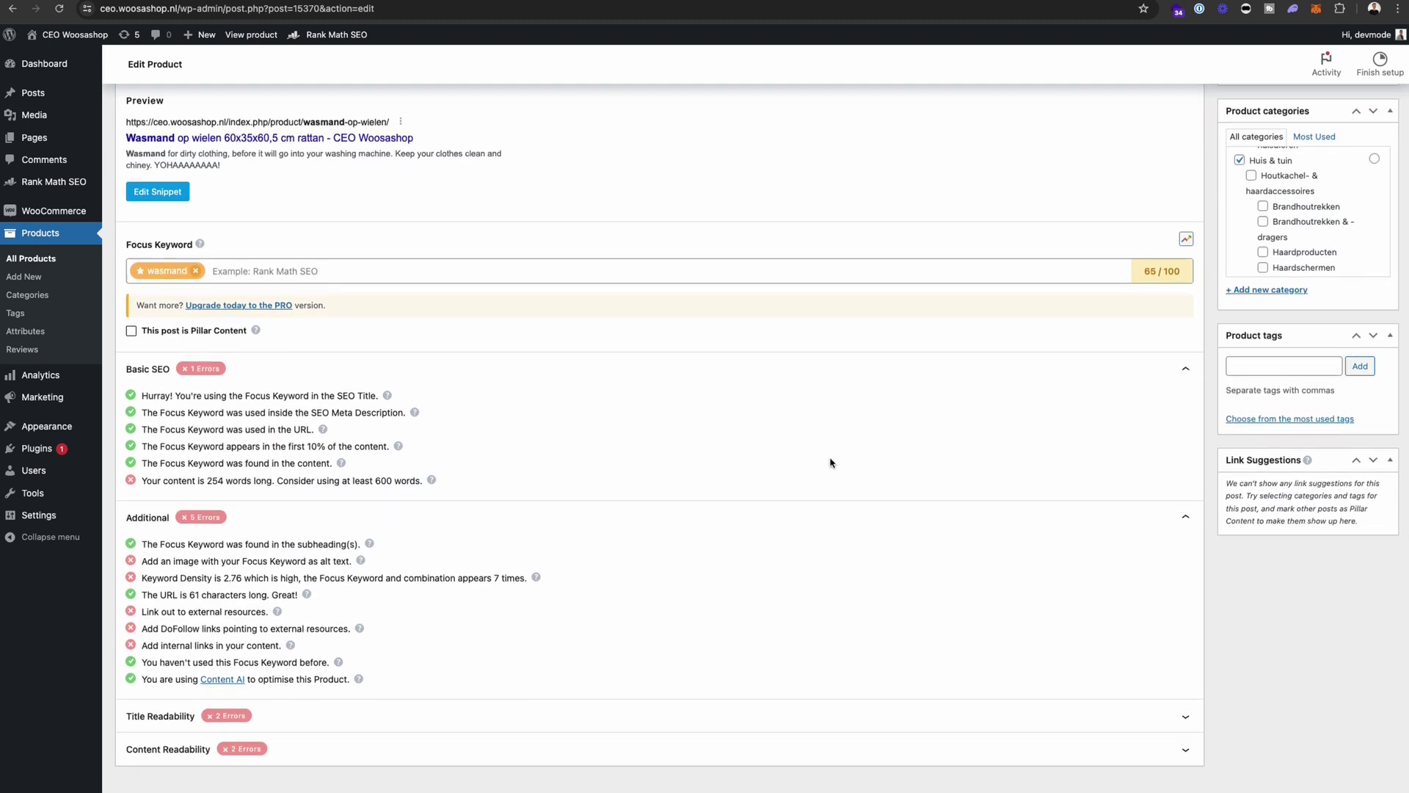
{"action": "double_click", "coordinate": [1156, 273]}
Shorten the subheading to "Wasmand" and recheck the additional SEO checks with the Basic SEO list collapsed.
{"action": "scroll", "coordinate": [318, 614], "scroll_direction": "up", "scroll_amount": 15}
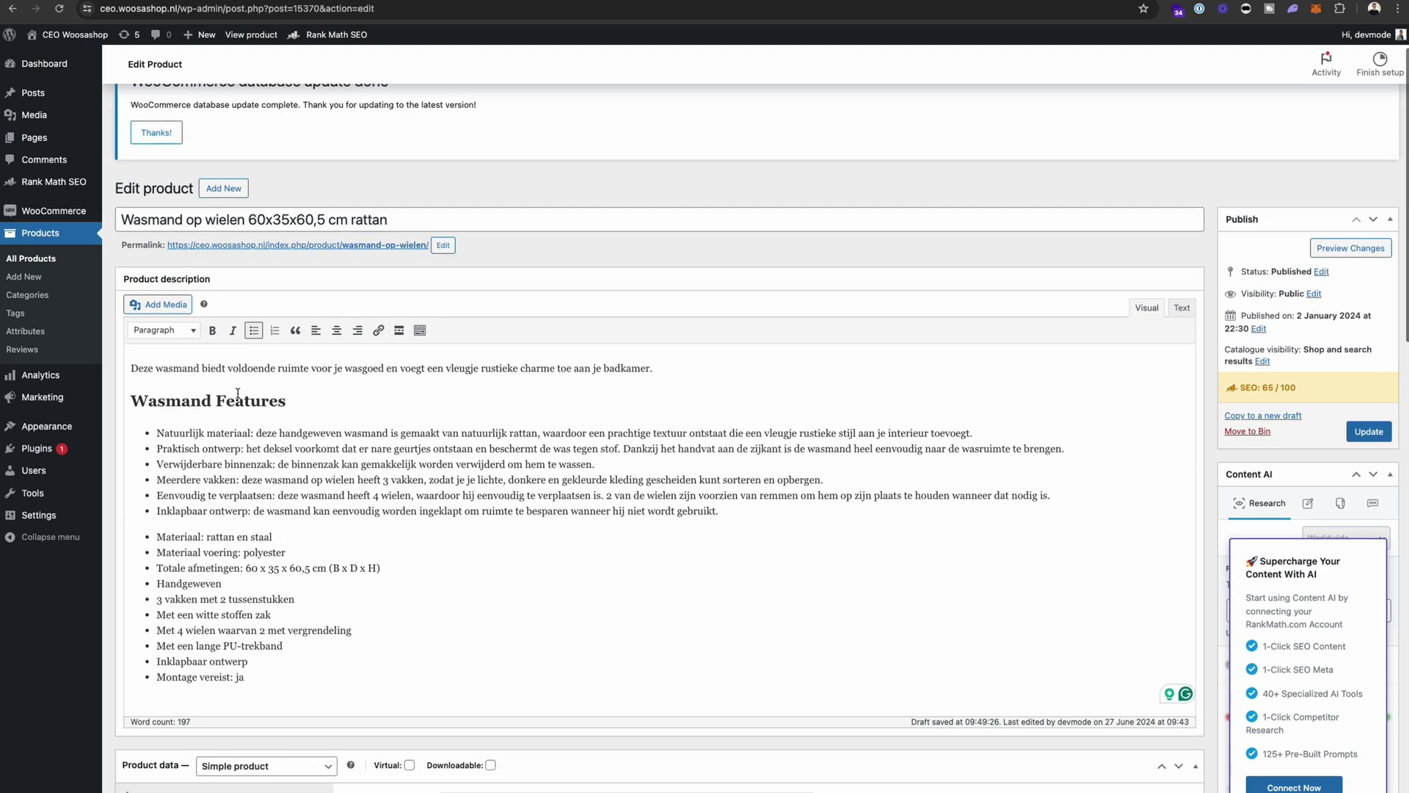
{"action": "double_click", "coordinate": [240, 396]}
{"action": "key", "text": "BackSpace"}
{"action": "key", "text": "BackSpace"}
{"action": "key", "text": "BackSpace"}
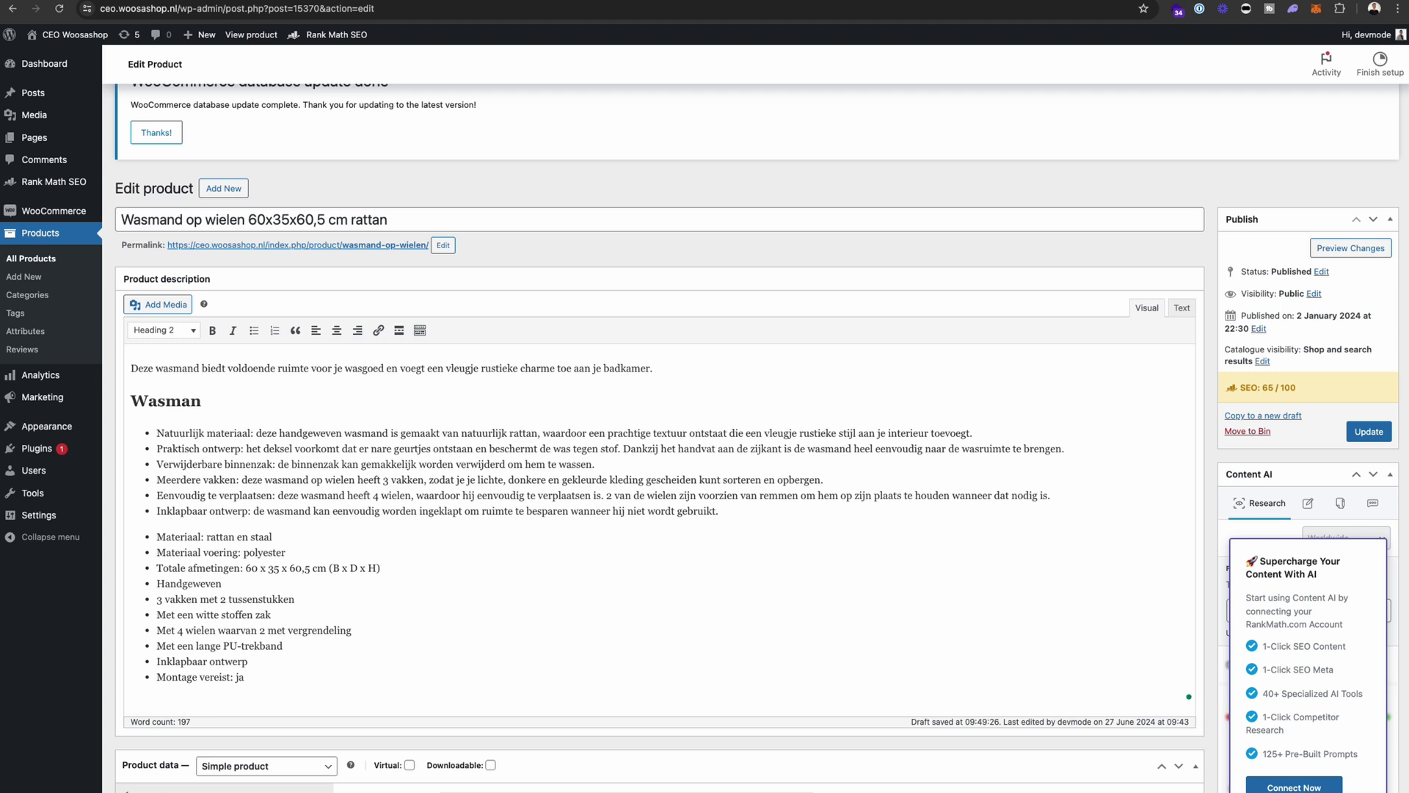
{"action": "type", "text": "d"}
{"action": "scroll", "coordinate": [619, 462], "scroll_direction": "down", "scroll_amount": 15}
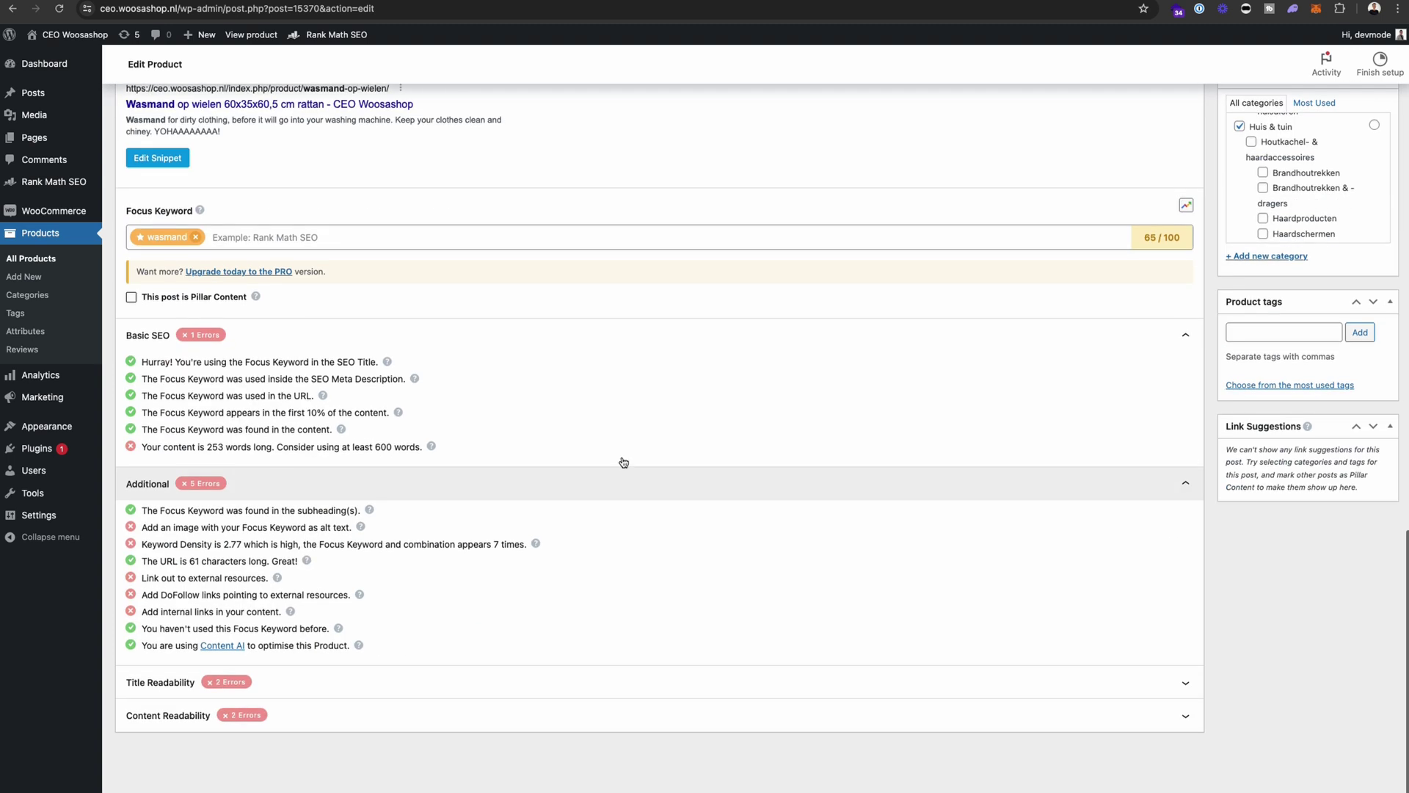
{"action": "left_click", "coordinate": [970, 370]}
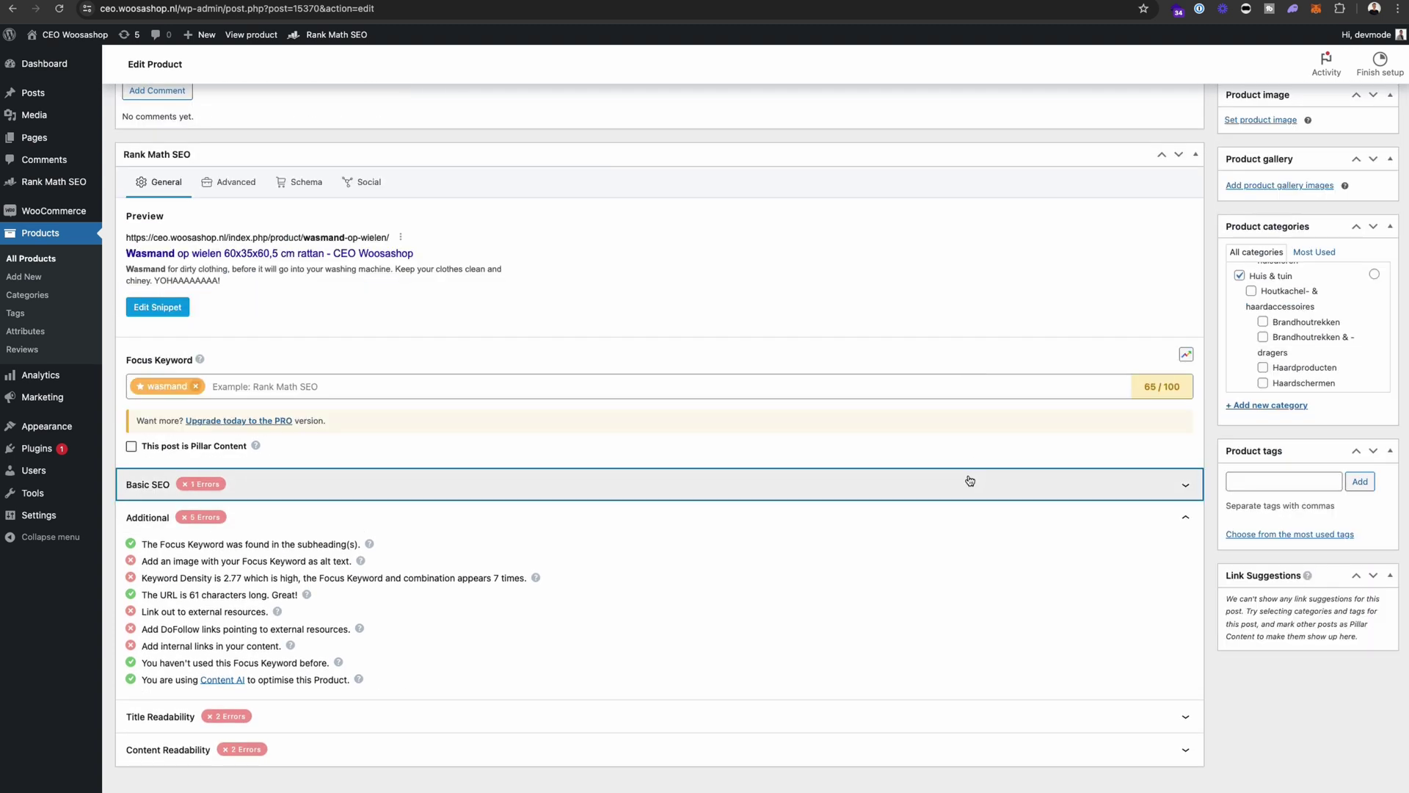
Collapse the additional SEO checks and expand the Title Readability checks to review them.
{"action": "left_click", "coordinate": [965, 507]}
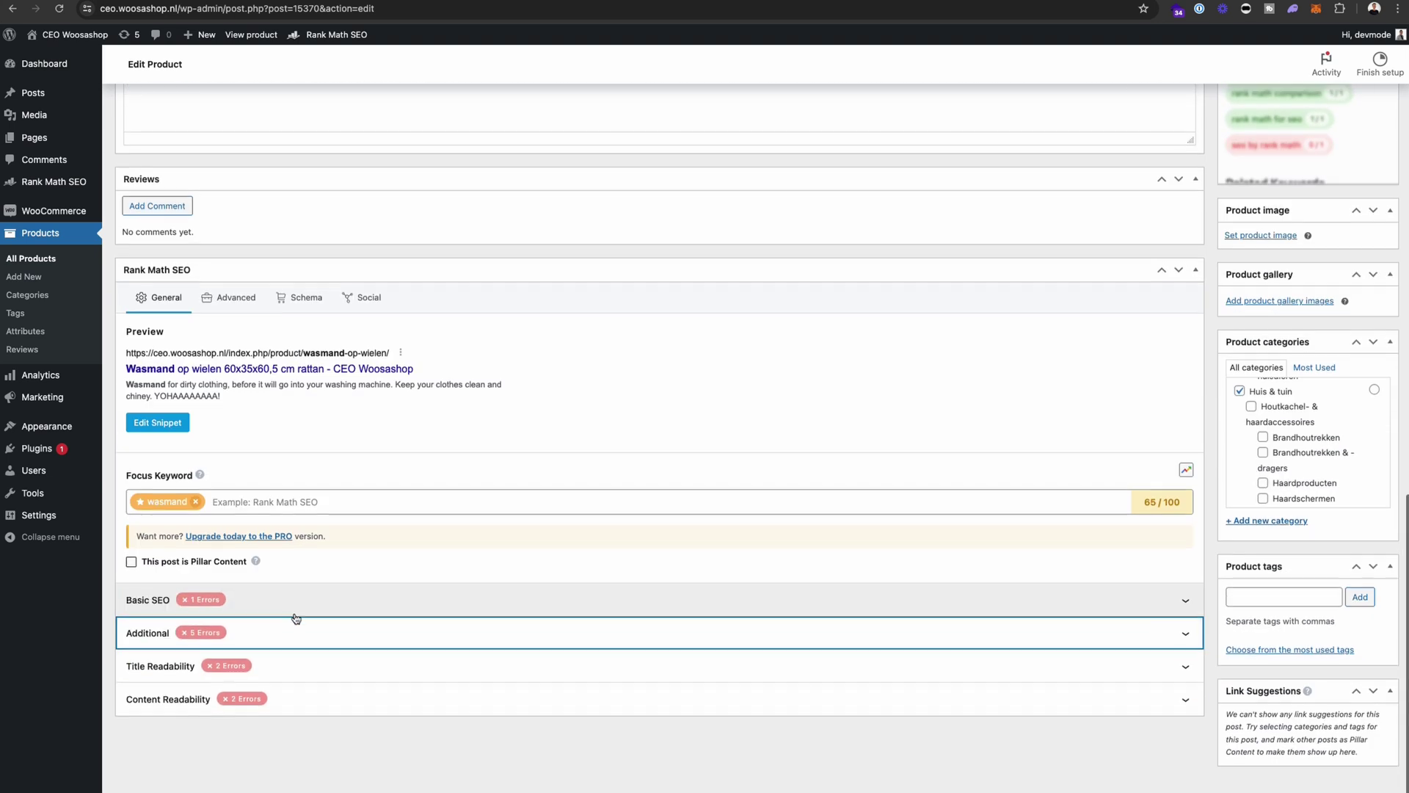
{"action": "left_click", "coordinate": [296, 666]}
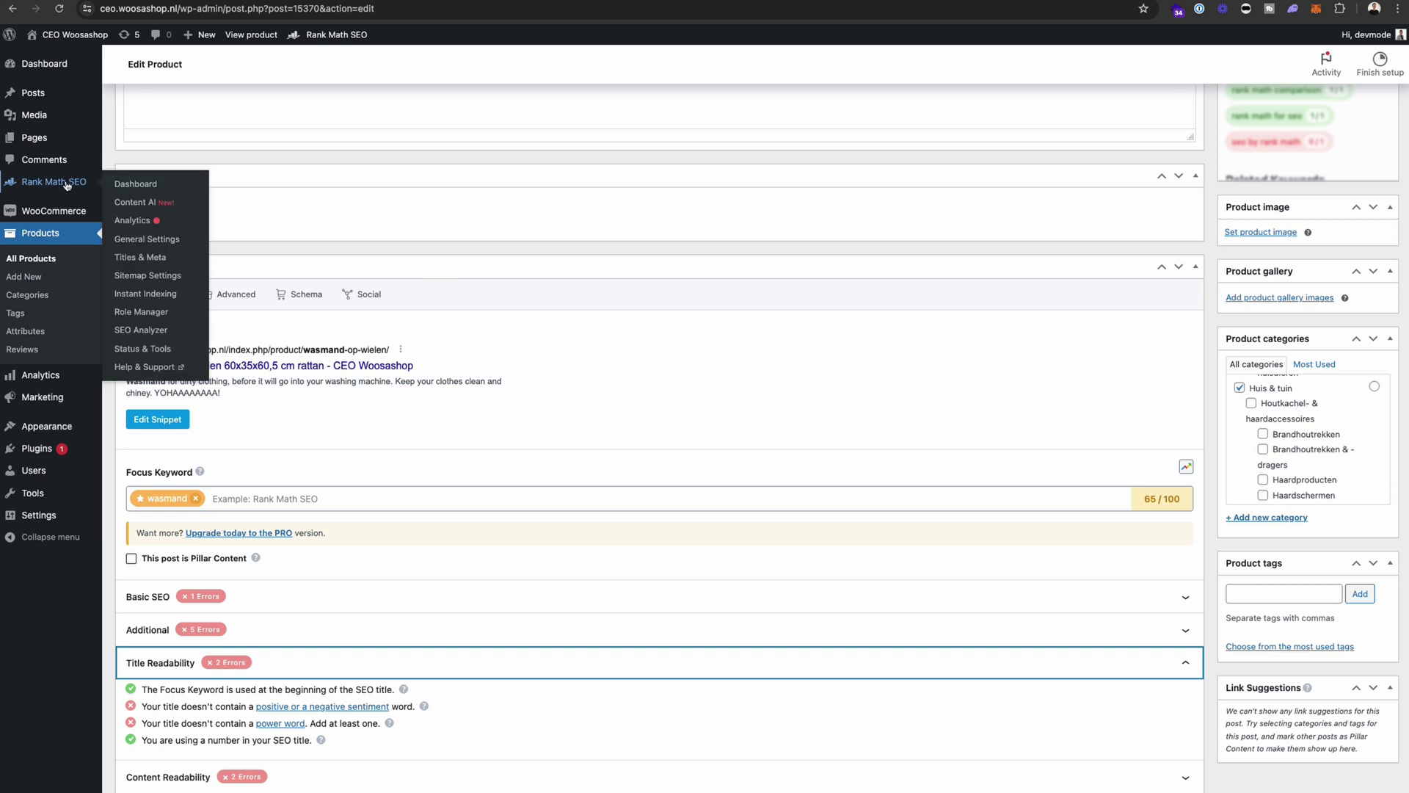
Open the Rank Math SEO dashboard and review the available modules, from Content AI through Redirections, Sitemap and WooCommerce.
{"action": "left_click", "coordinate": [35, 245]}
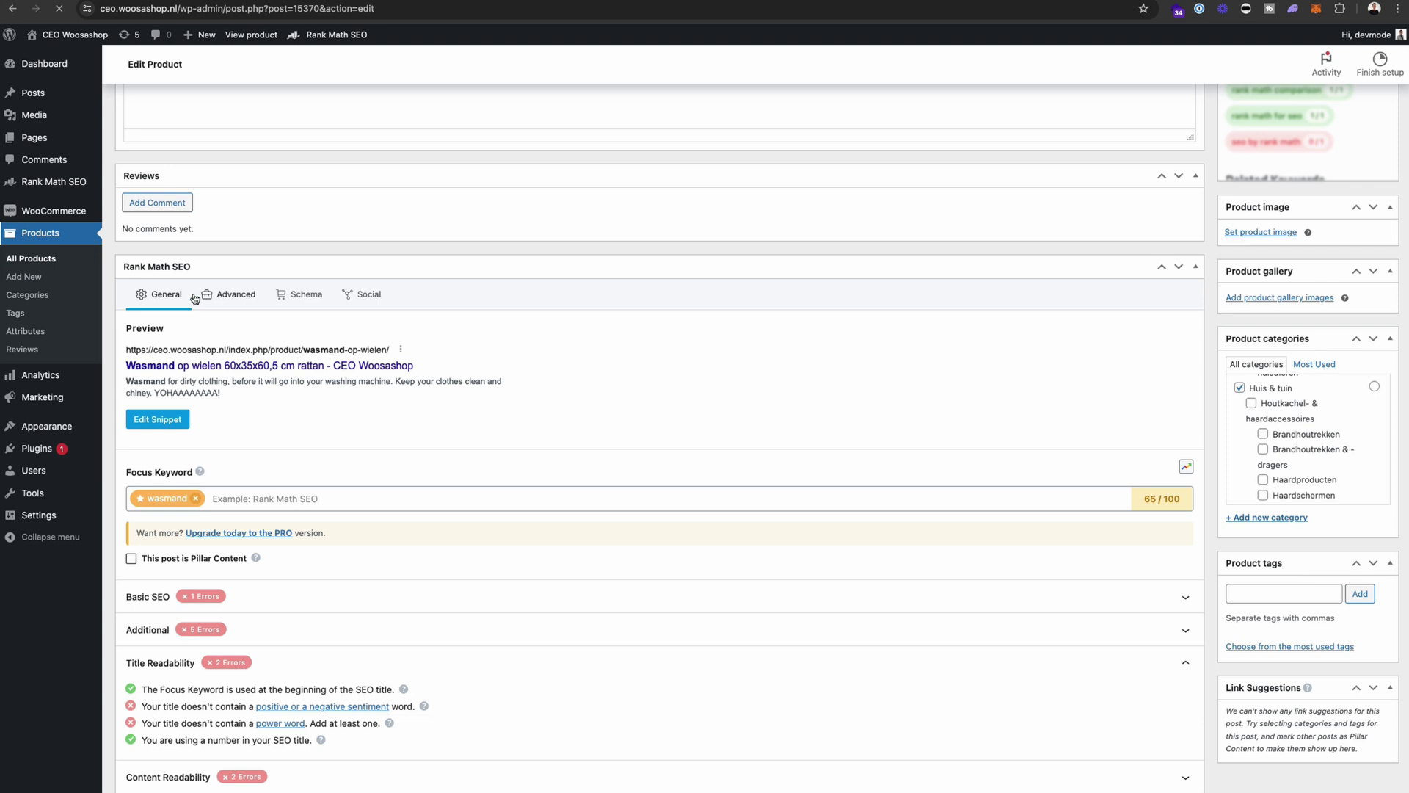
{"action": "mouse_move", "coordinate": [64, 268]}
{"action": "left_click", "coordinate": [149, 268]}
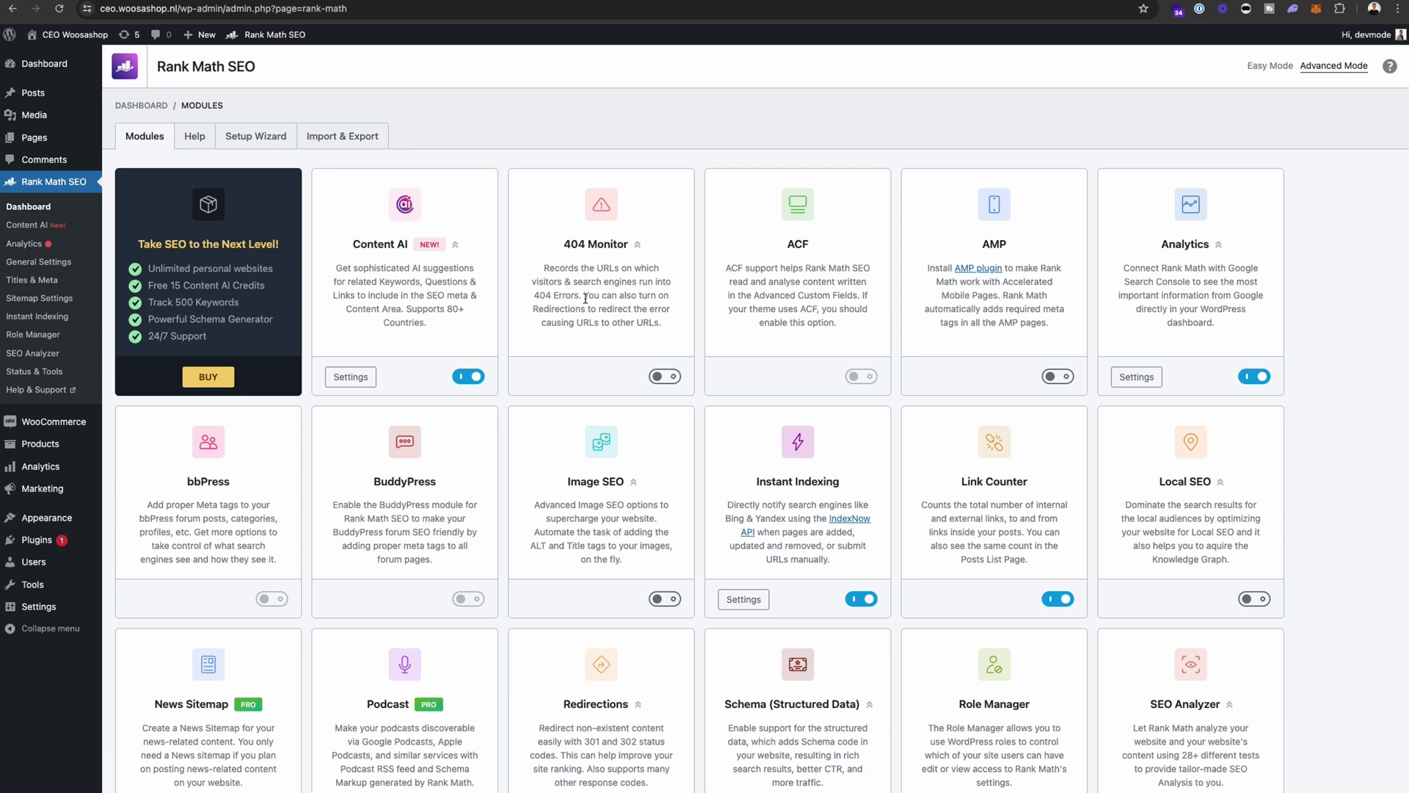
{"action": "scroll", "coordinate": [585, 298], "scroll_direction": "down", "scroll_amount": 4}
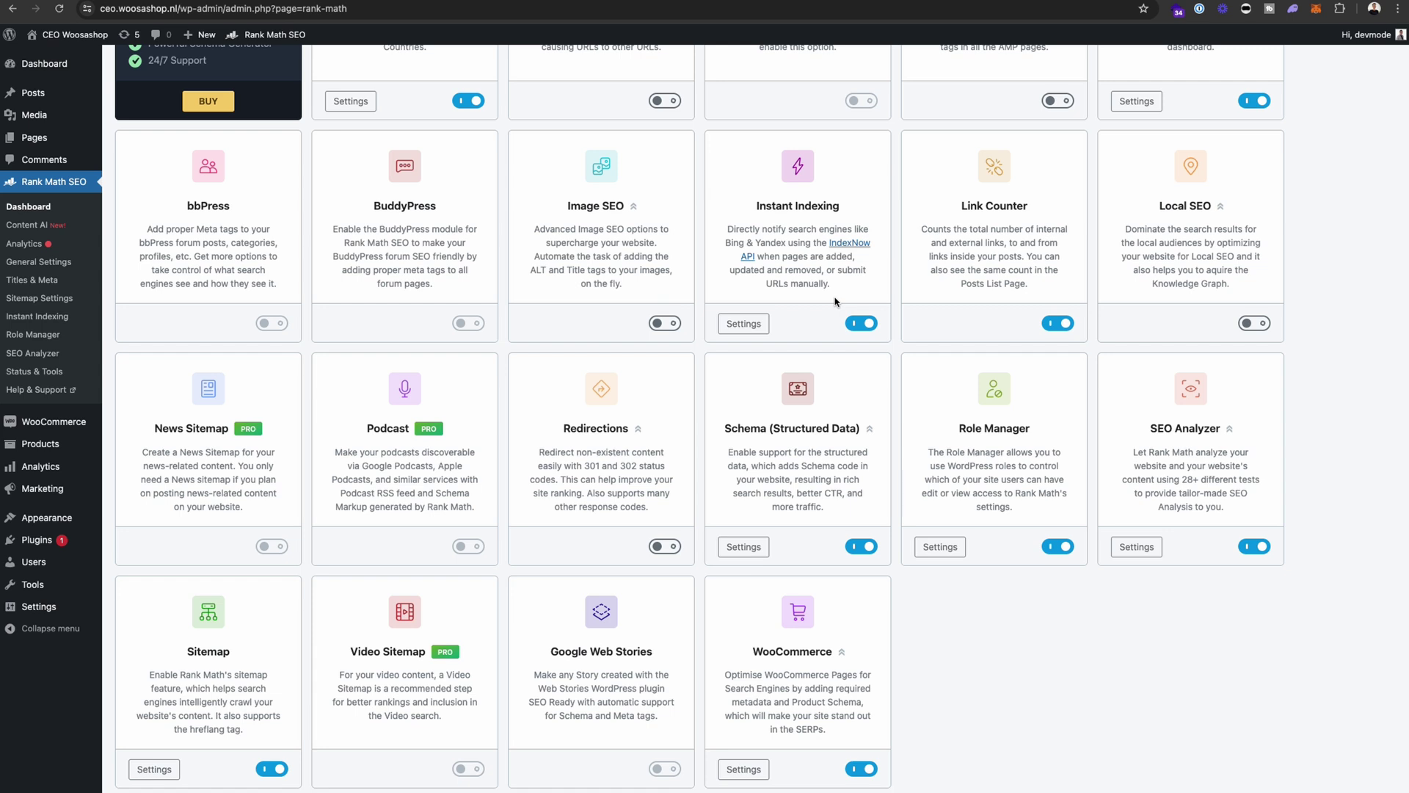
{"action": "scroll", "coordinate": [885, 671], "scroll_direction": "down", "scroll_amount": 1}
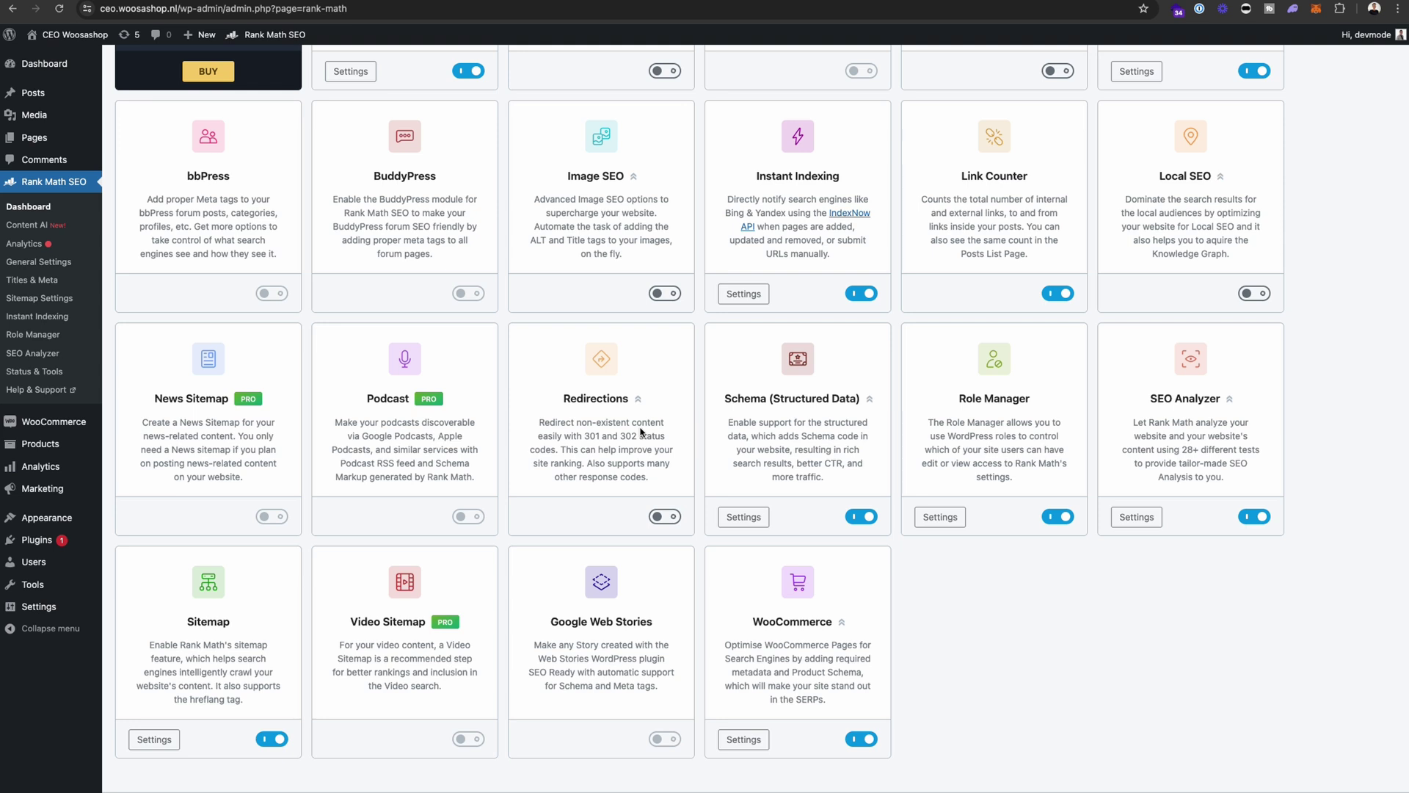
Go from the installed plugins to adding a new plugin and search the plugin directory for "SEO".
{"action": "left_click", "coordinate": [34, 543]}
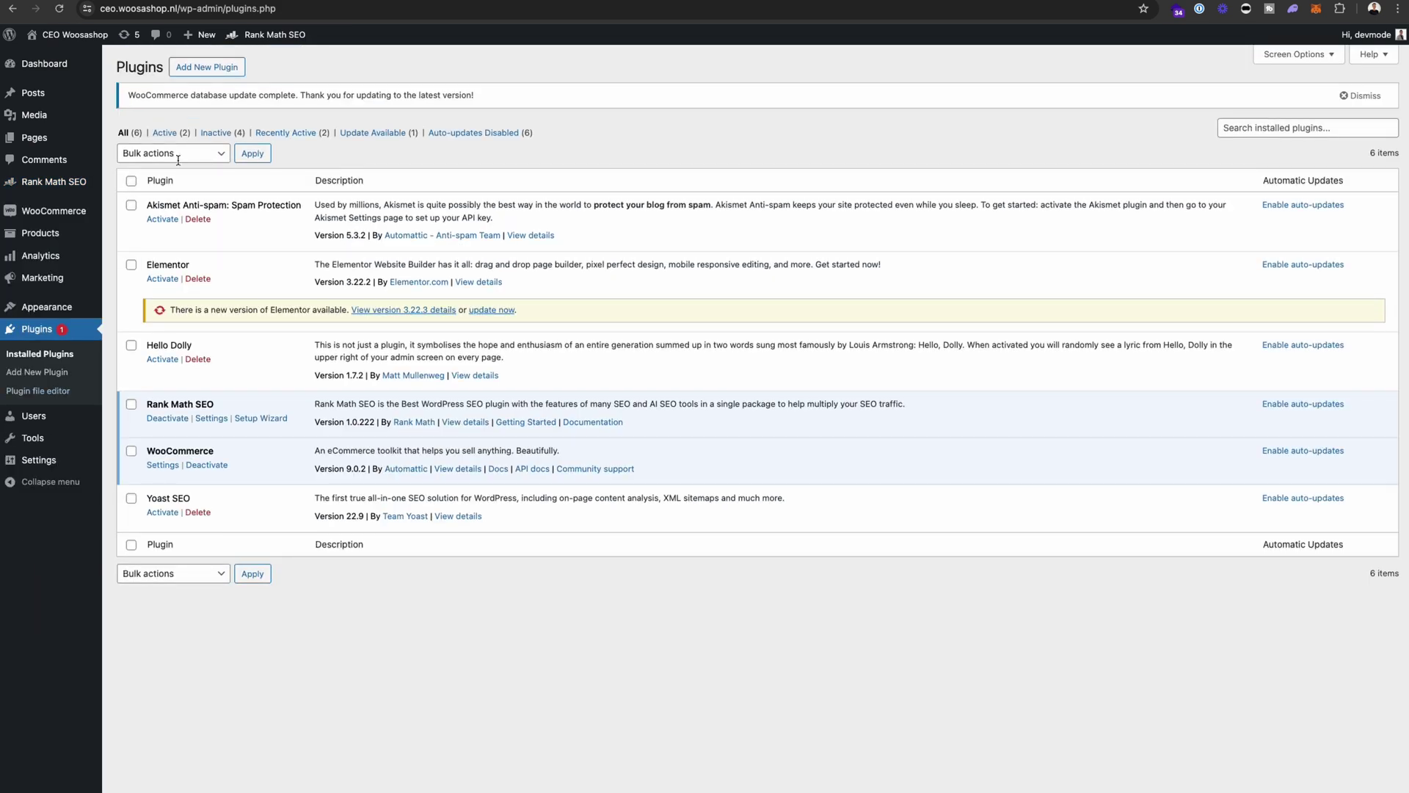
{"action": "left_click", "coordinate": [217, 68]}
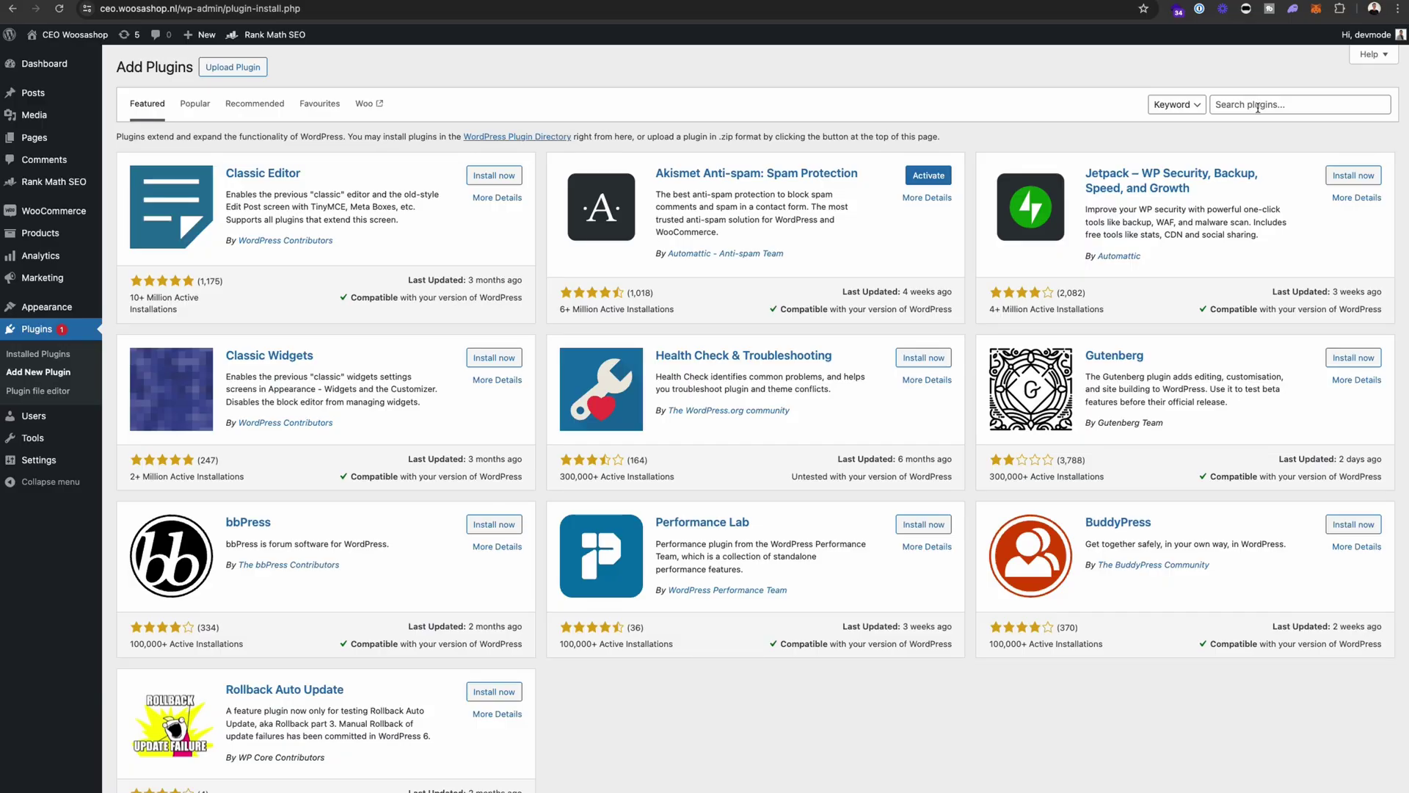
{"action": "left_click", "coordinate": [1256, 107]}
{"action": "type", "text": "SE"}
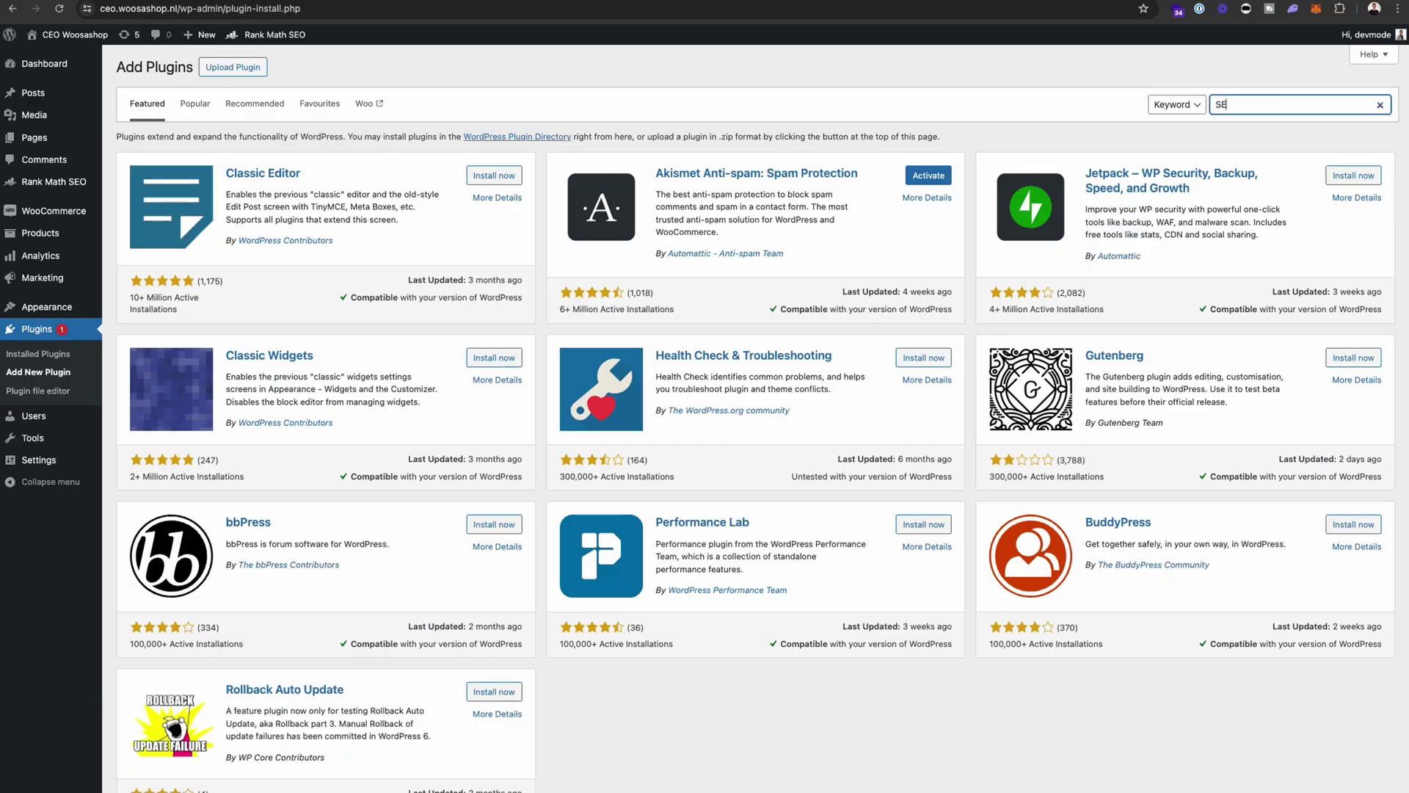
{"action": "type", "text": "O"}
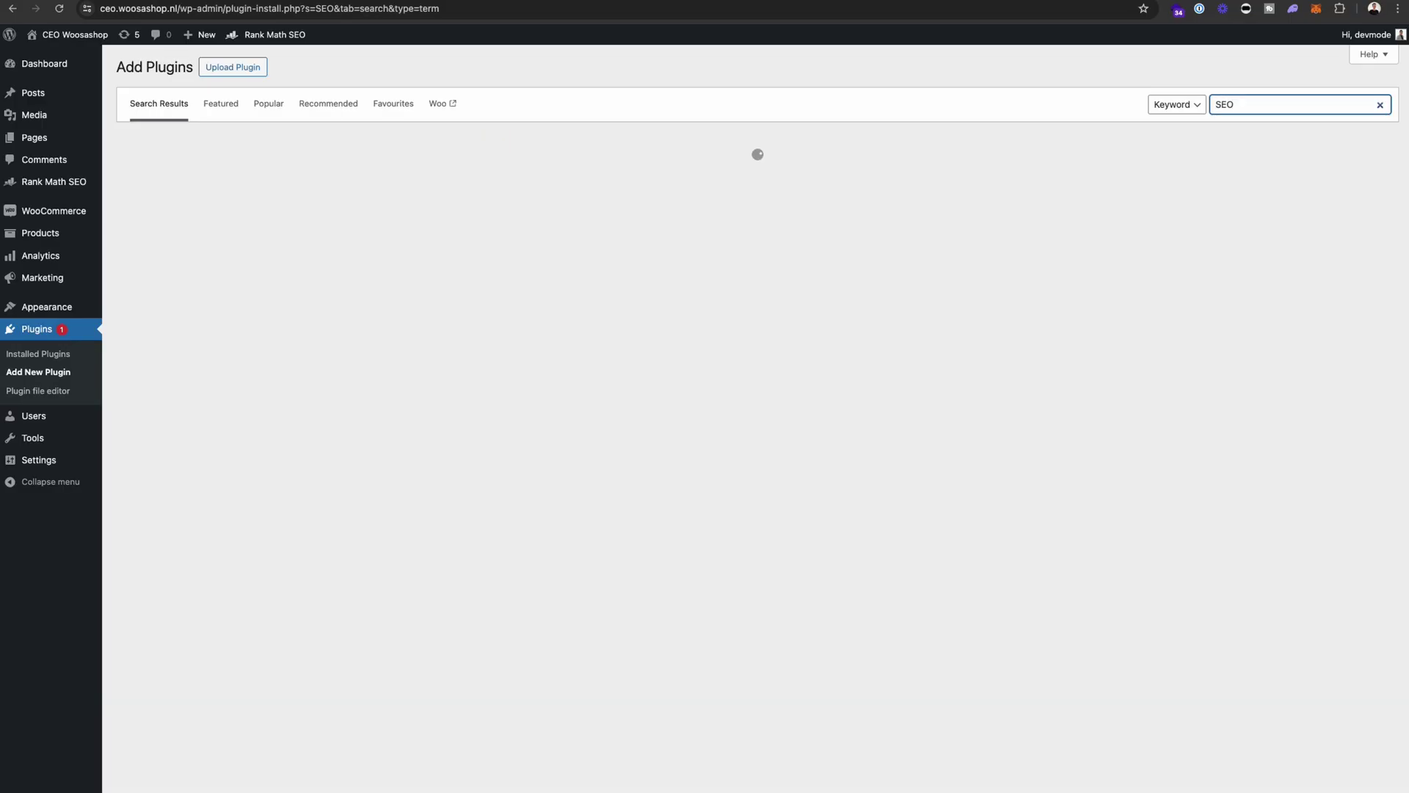